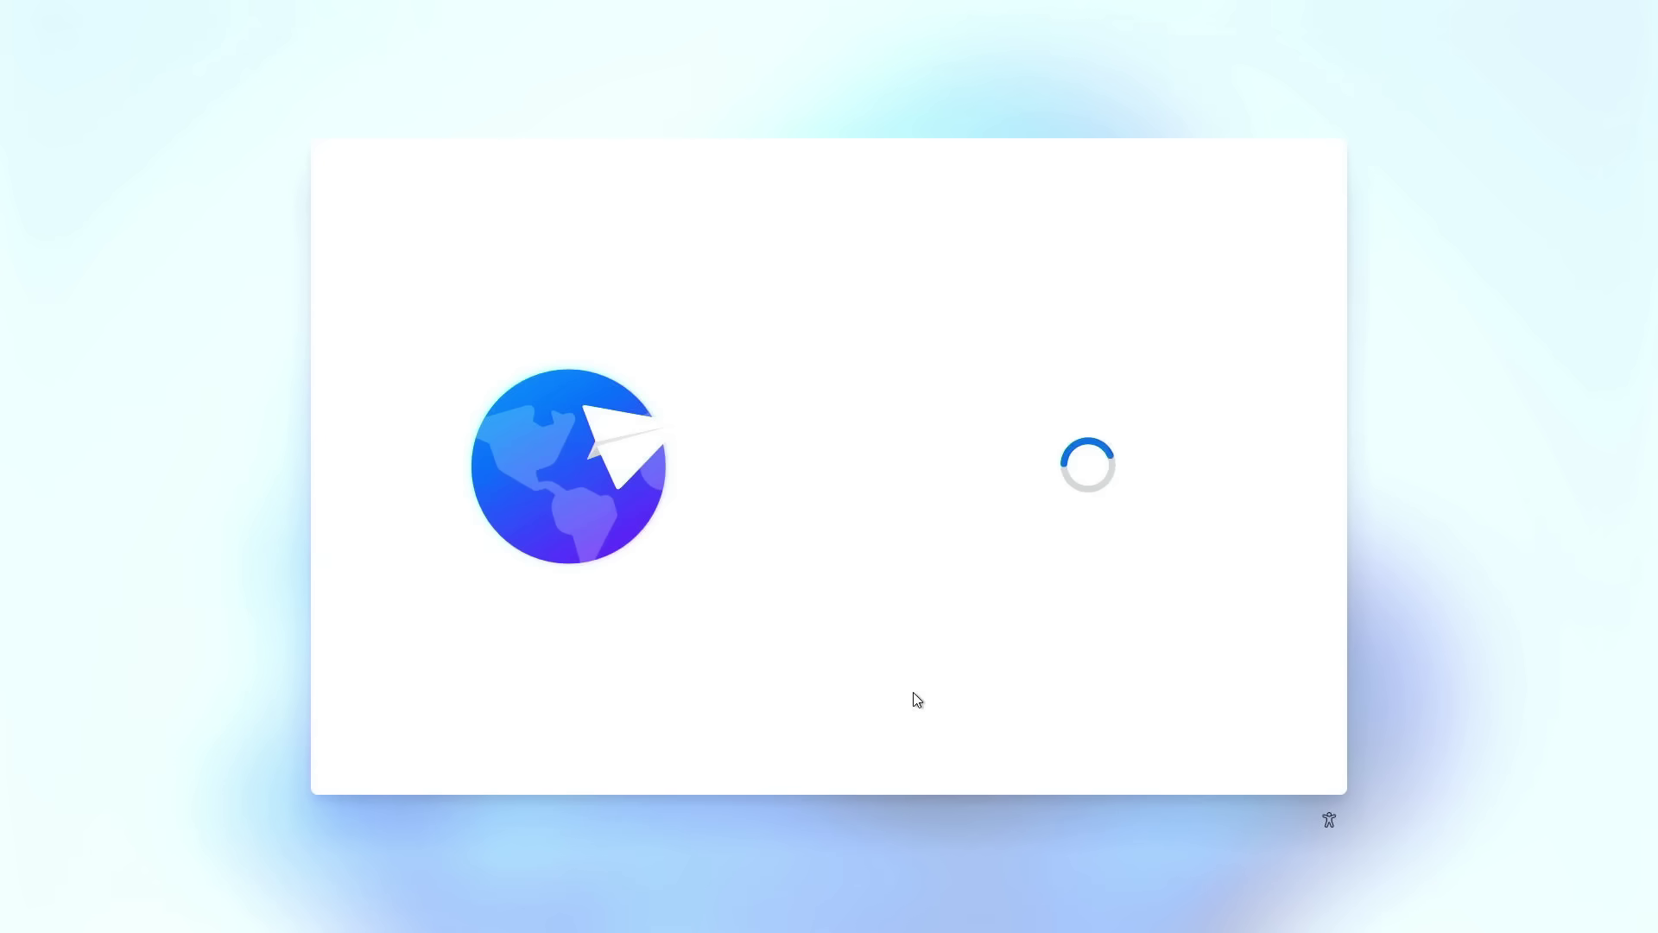
Advance the Windows setup past the device privacy settings page
left_click(1240, 745)
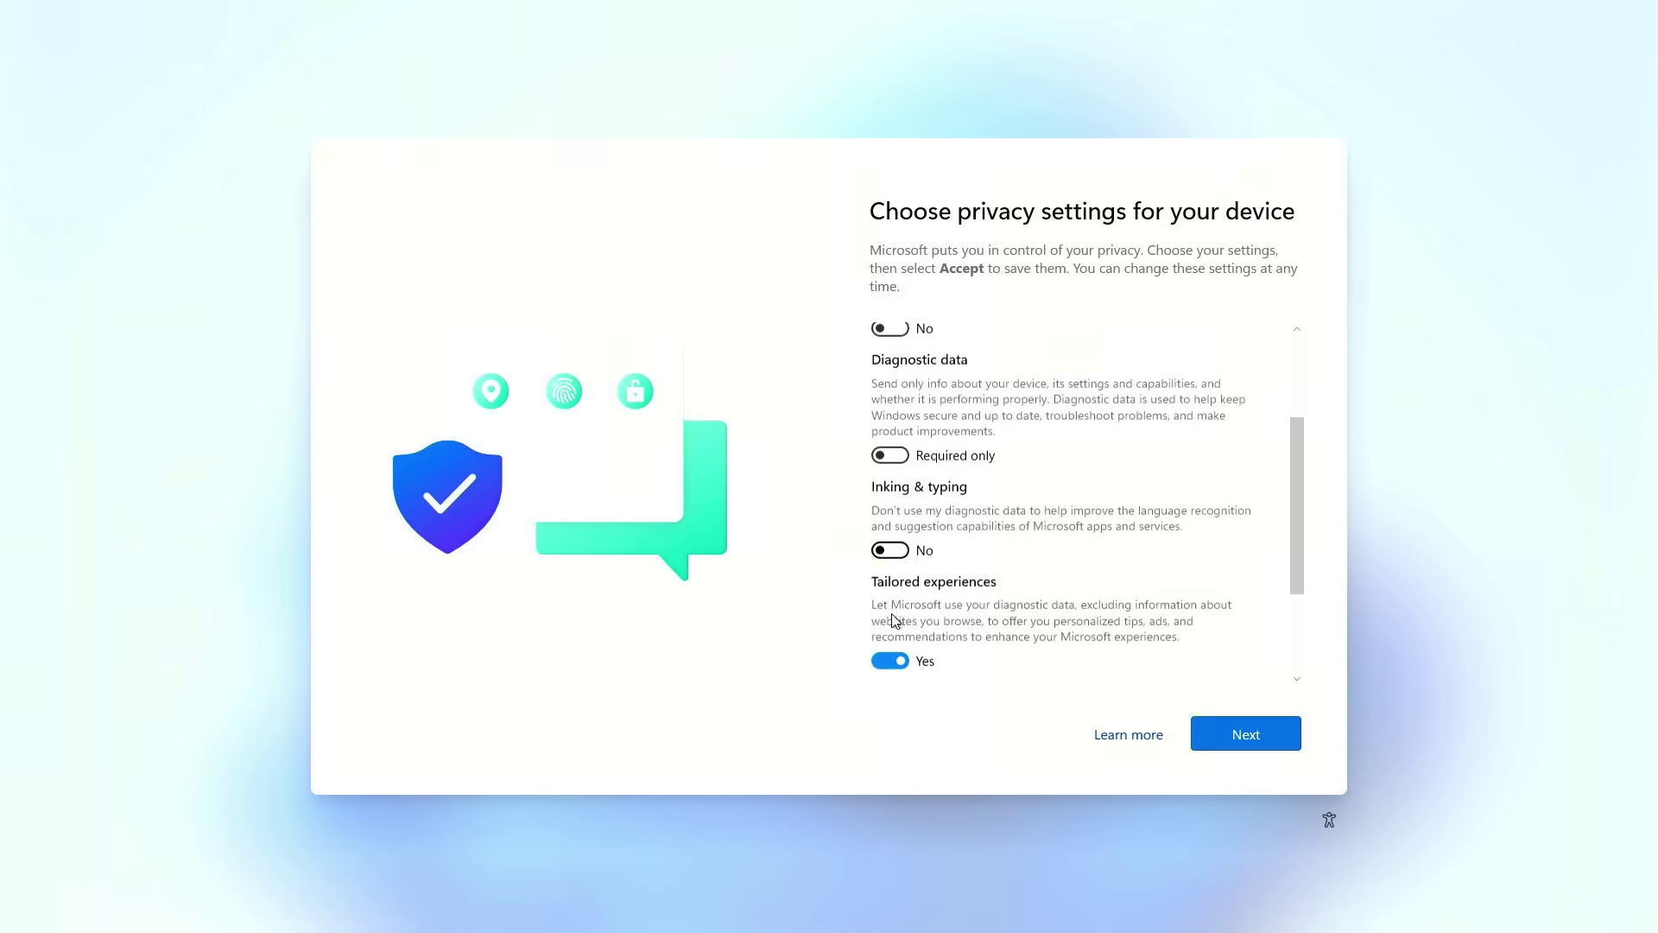
left_click(1276, 742)
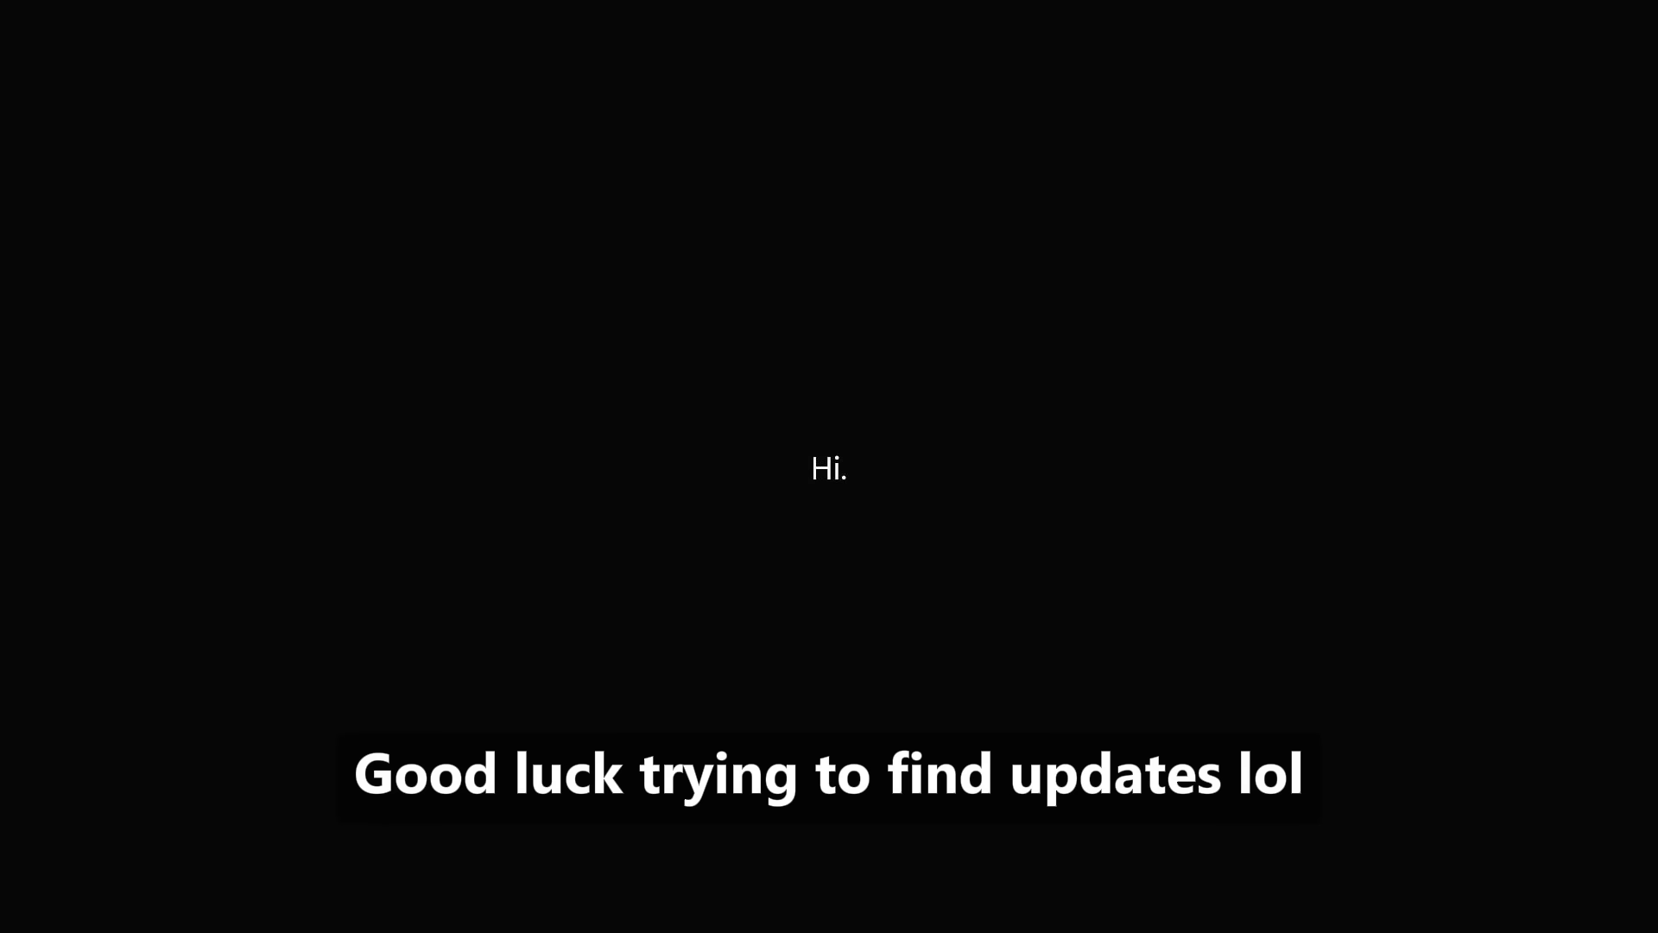
Open Task Manager and check the CPU performance graph and the list of running processes
key("ctrl+alt+Delete")
left_click(869, 547)
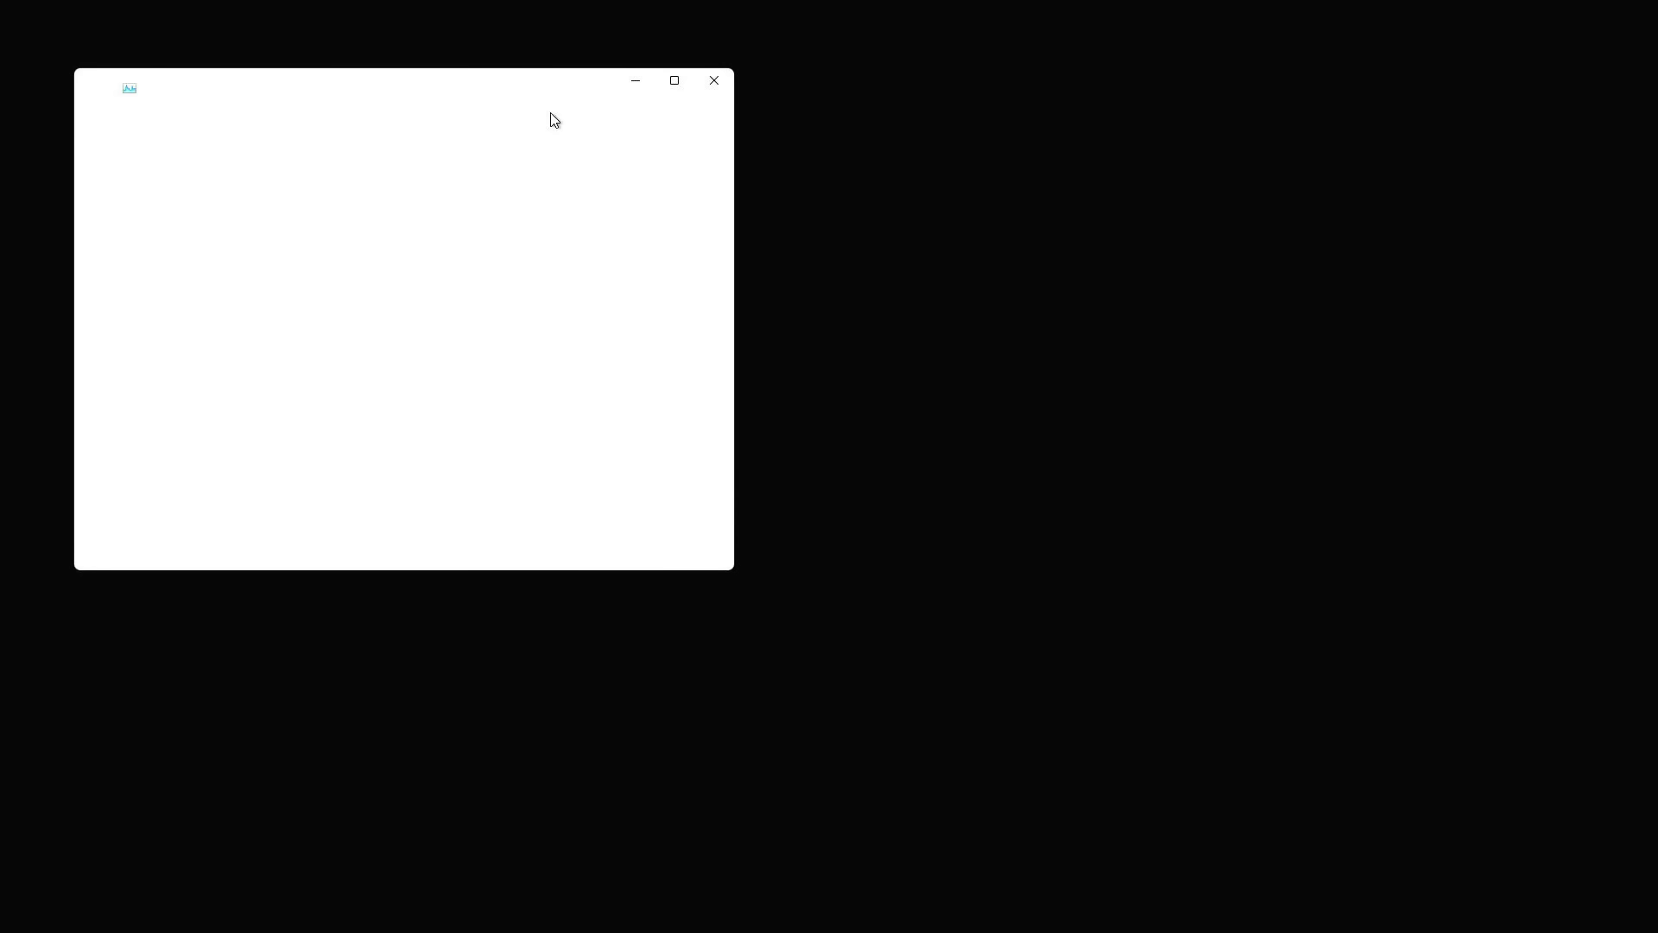
left_click(252, 284)
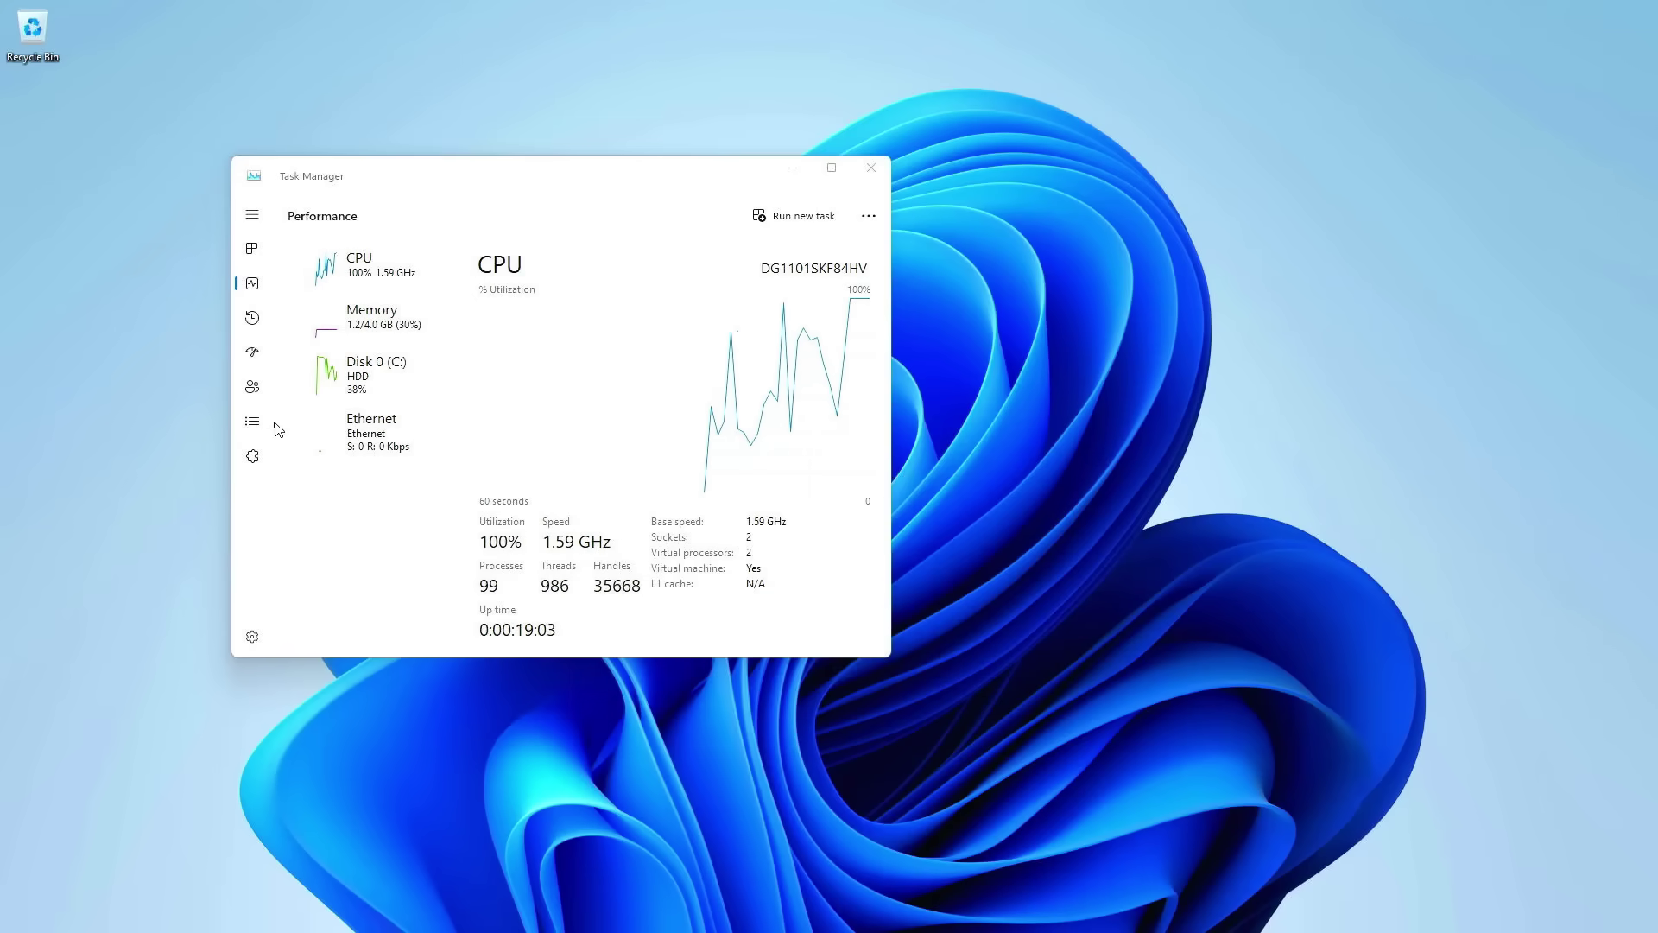
left_click(252, 248)
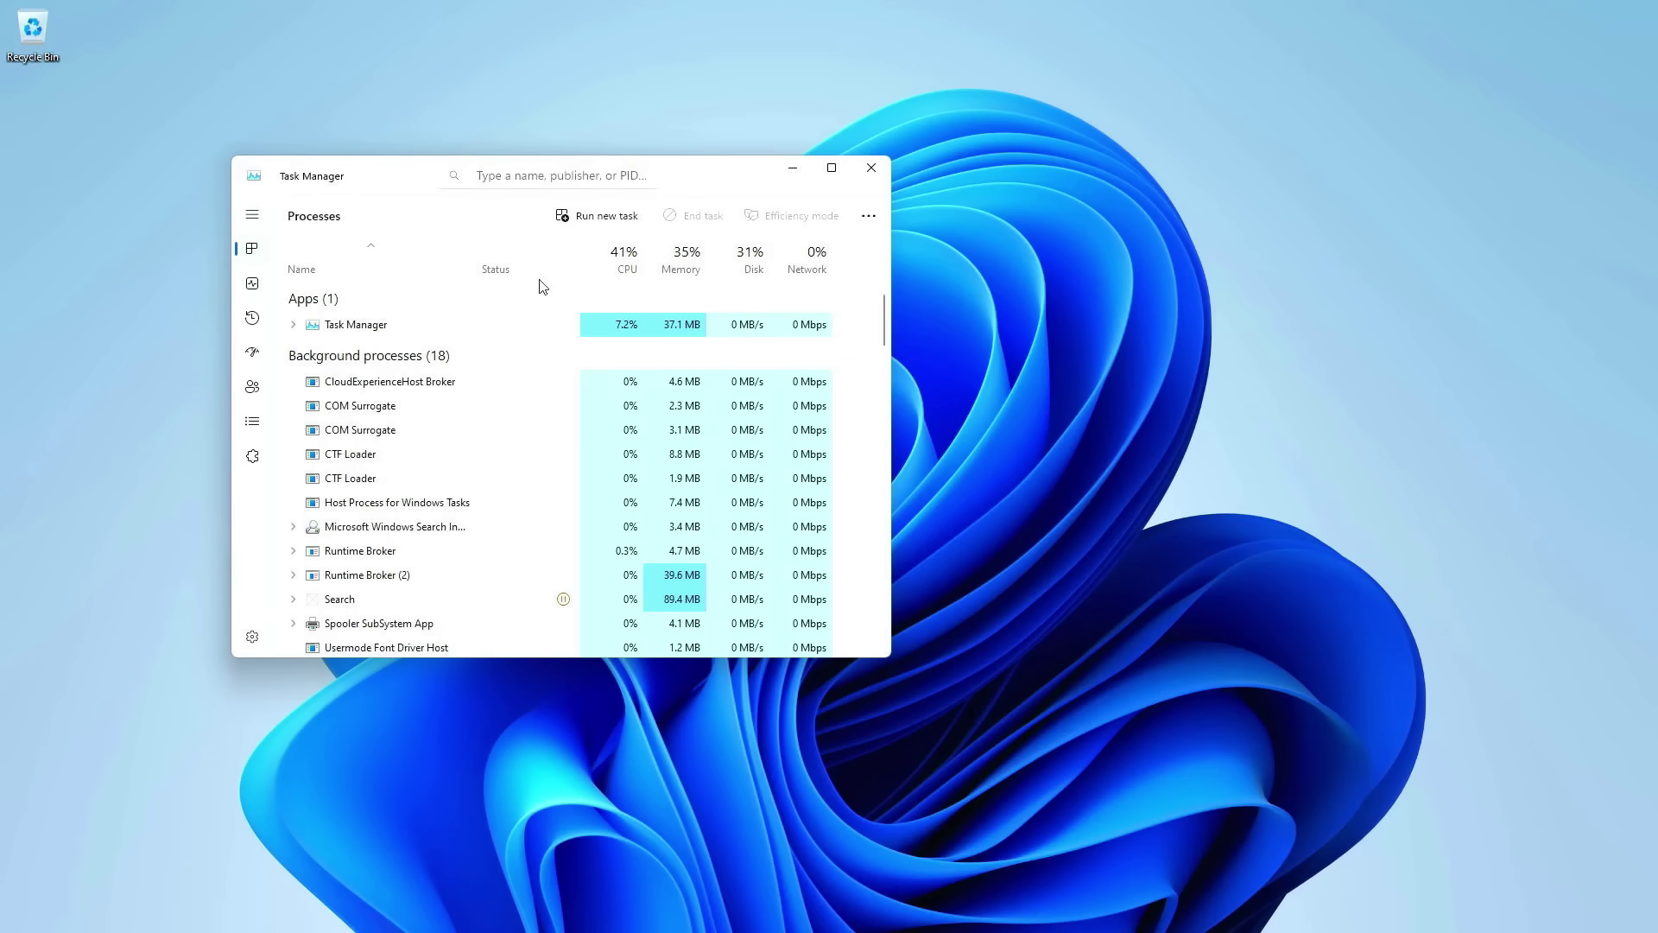
left_click_drag(730, 182, 1218, 272)
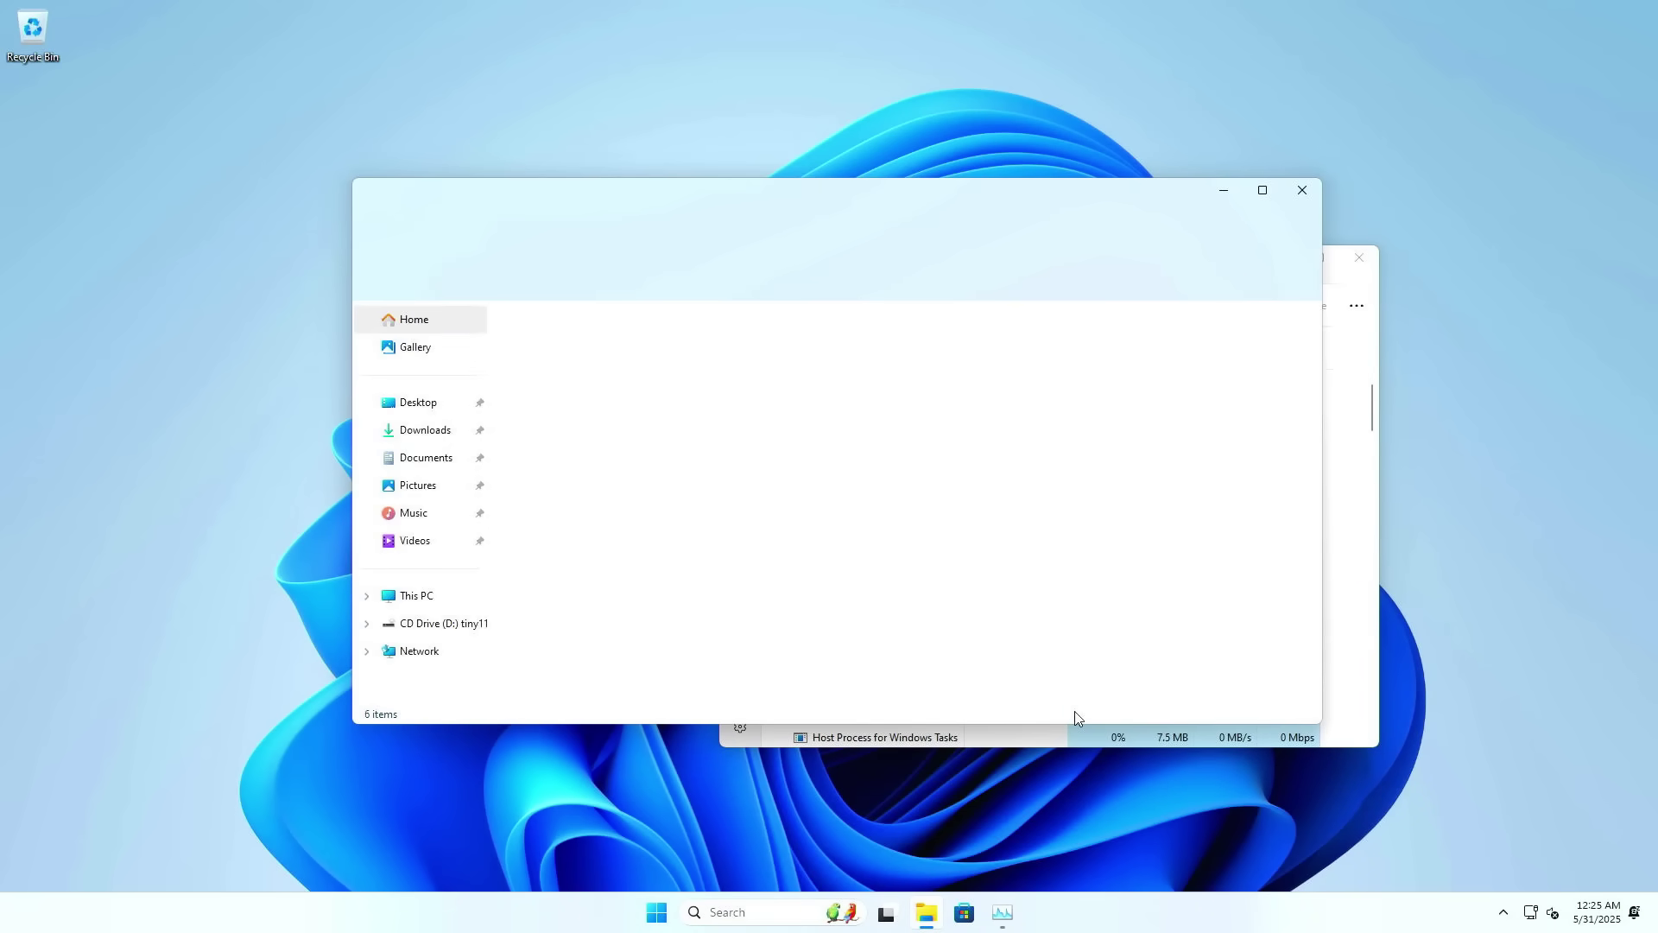
Browse the contents of the Windows folder on Local Disk (C:) in File Explorer
left_click(416, 595)
double_click(858, 352)
double_click(603, 425)
scroll(812, 508, "down", 20)
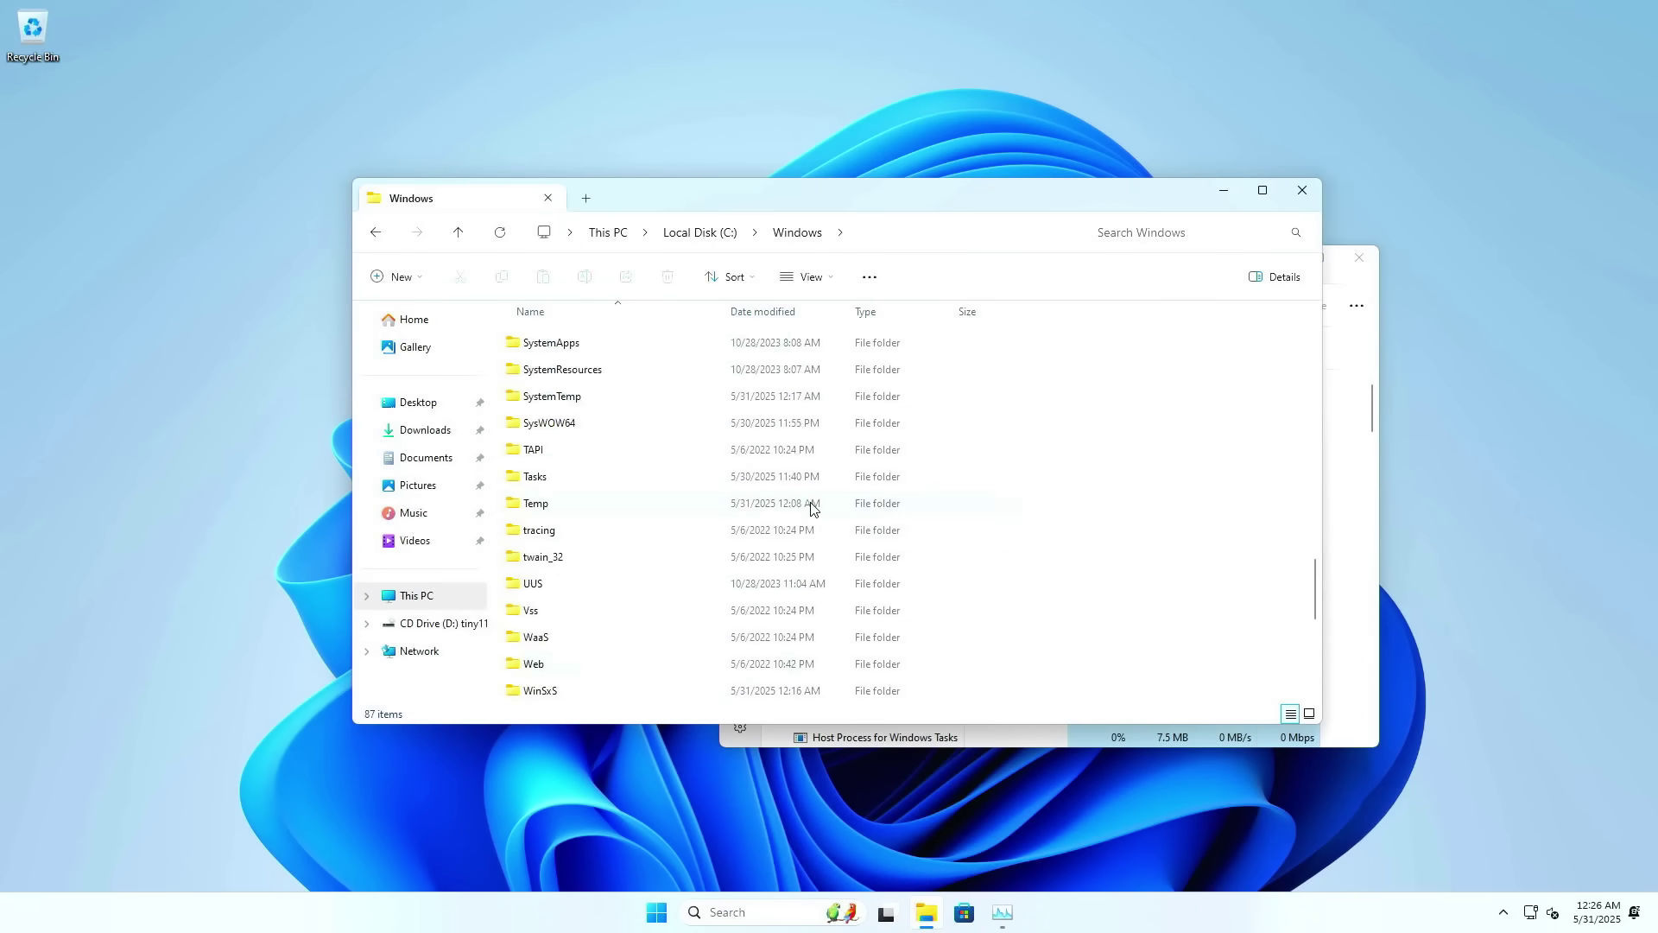
scroll(812, 508, "down", 3)
double_click(529, 471)
left_click_drag(1315, 345, 1326, 678)
scroll(950, 518, "up", 10)
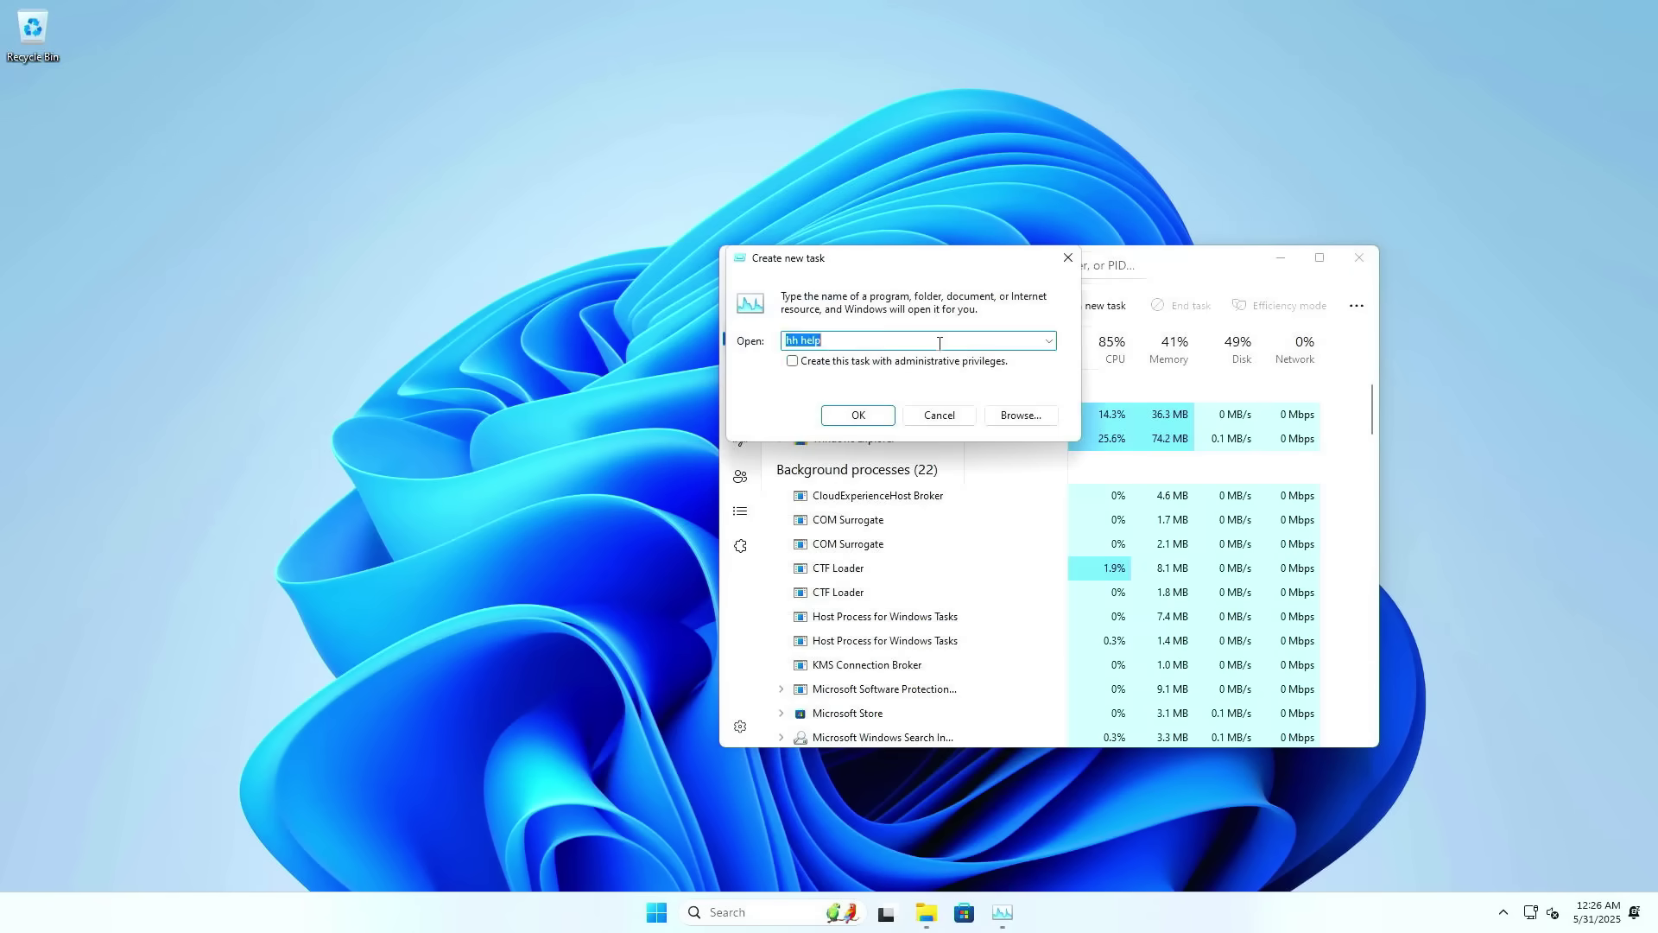
key("Return")
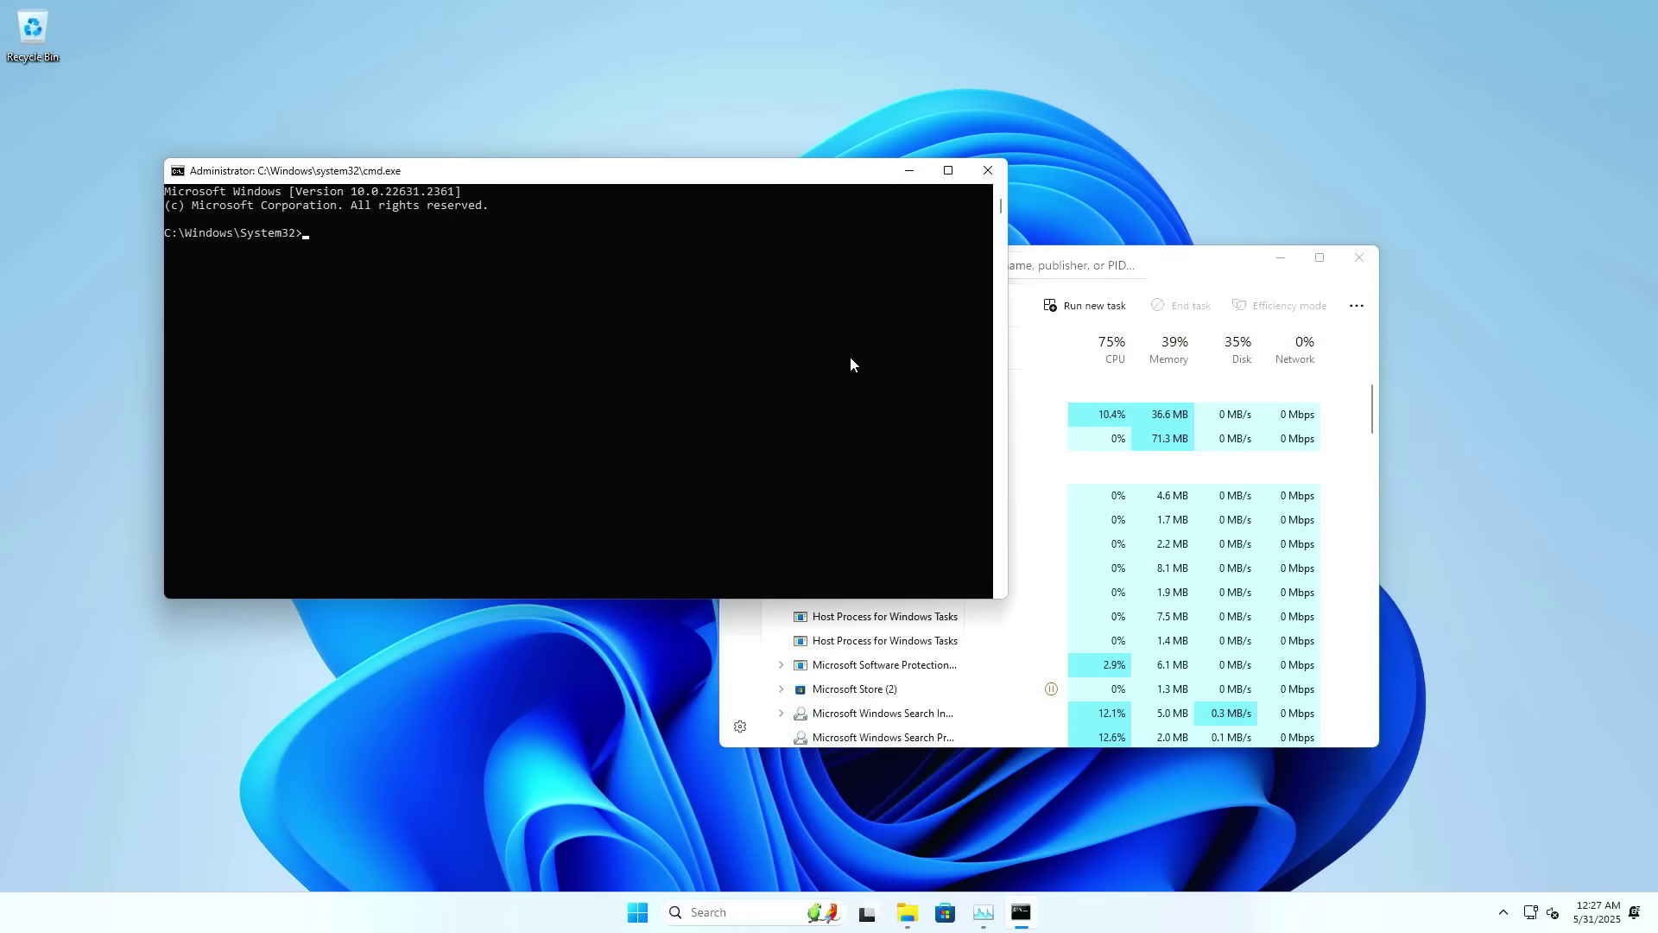
type("curl -O https://ftp.mozilla.org/pun")
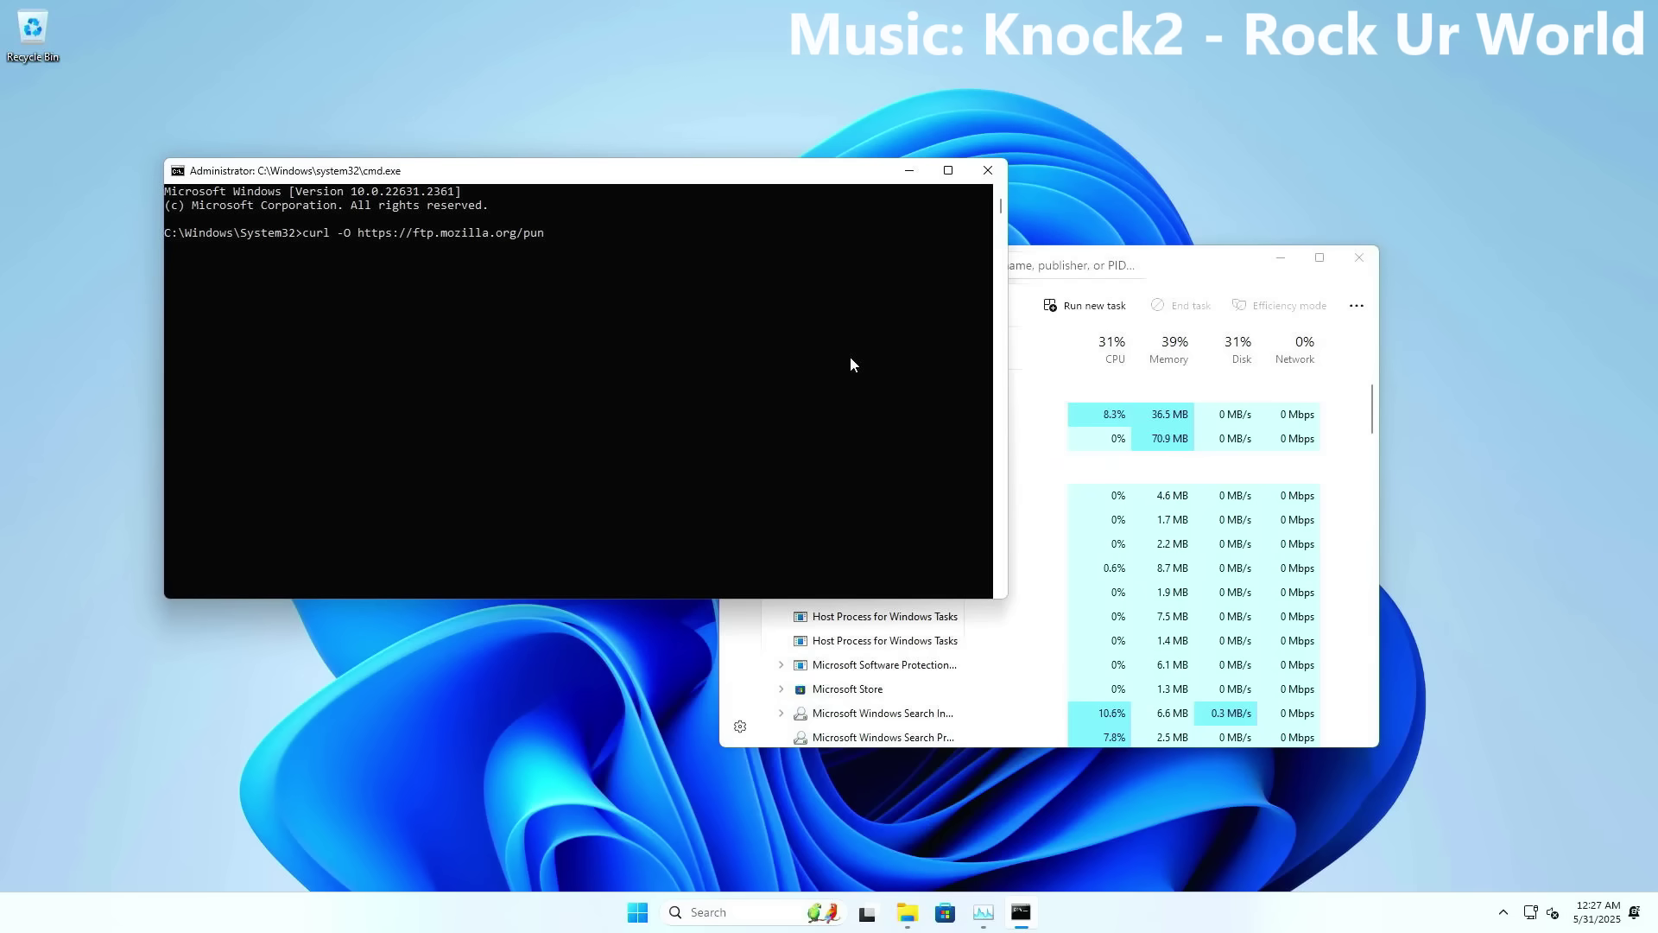
key("BackSpace")
type("b/firefox/releases/latest/win64/en-US/Firefox%20S")
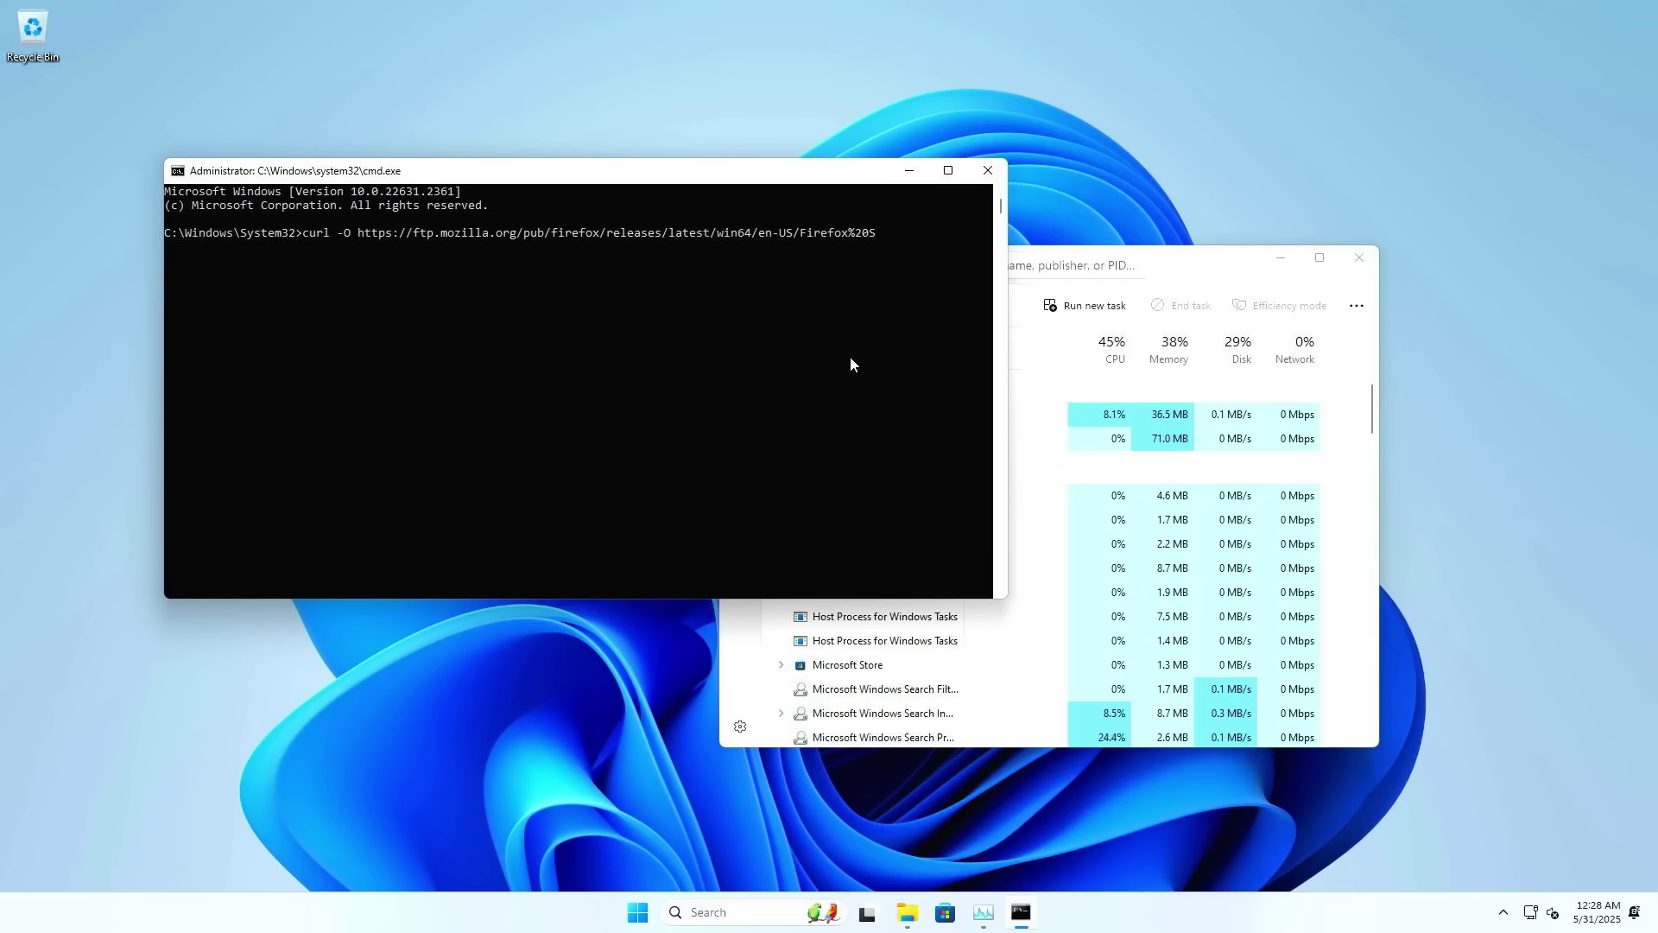
type("etup%20Latest.exe")
key("Return")
Try to run the downloaded "Firefox%20Setup%20Latest.exe" from the command line
type("F1")
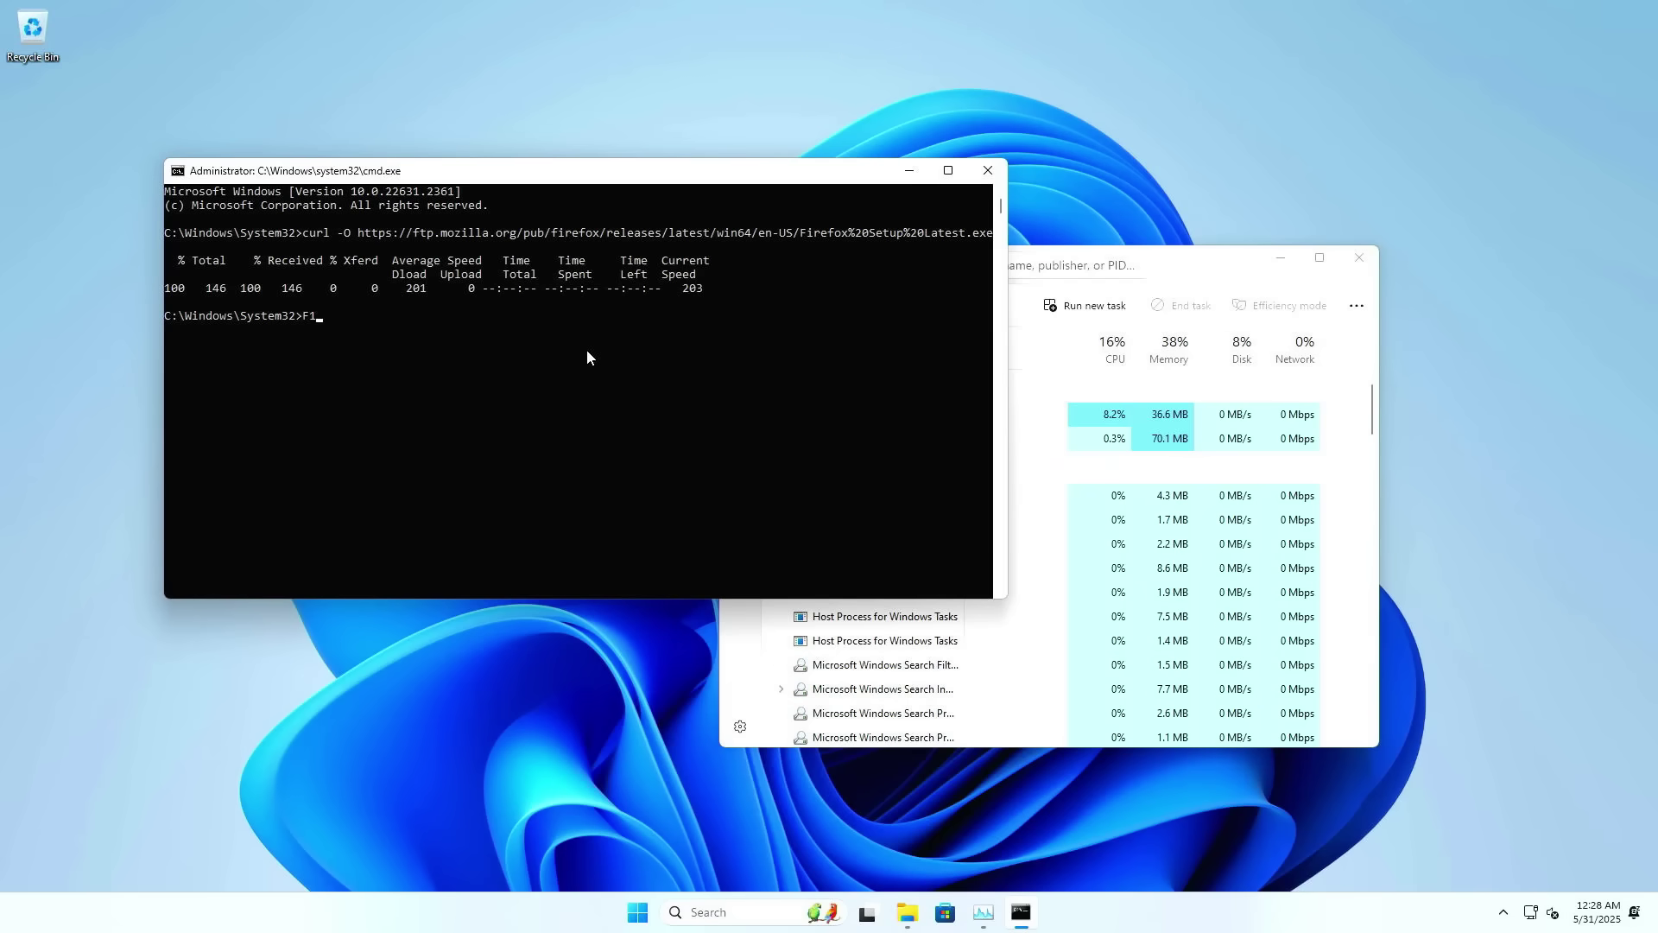
key("Tab")
key("Return")
Locate the Firefox%20Setup%20Latest file in the System32 folder and show its available actions
left_click(906, 912)
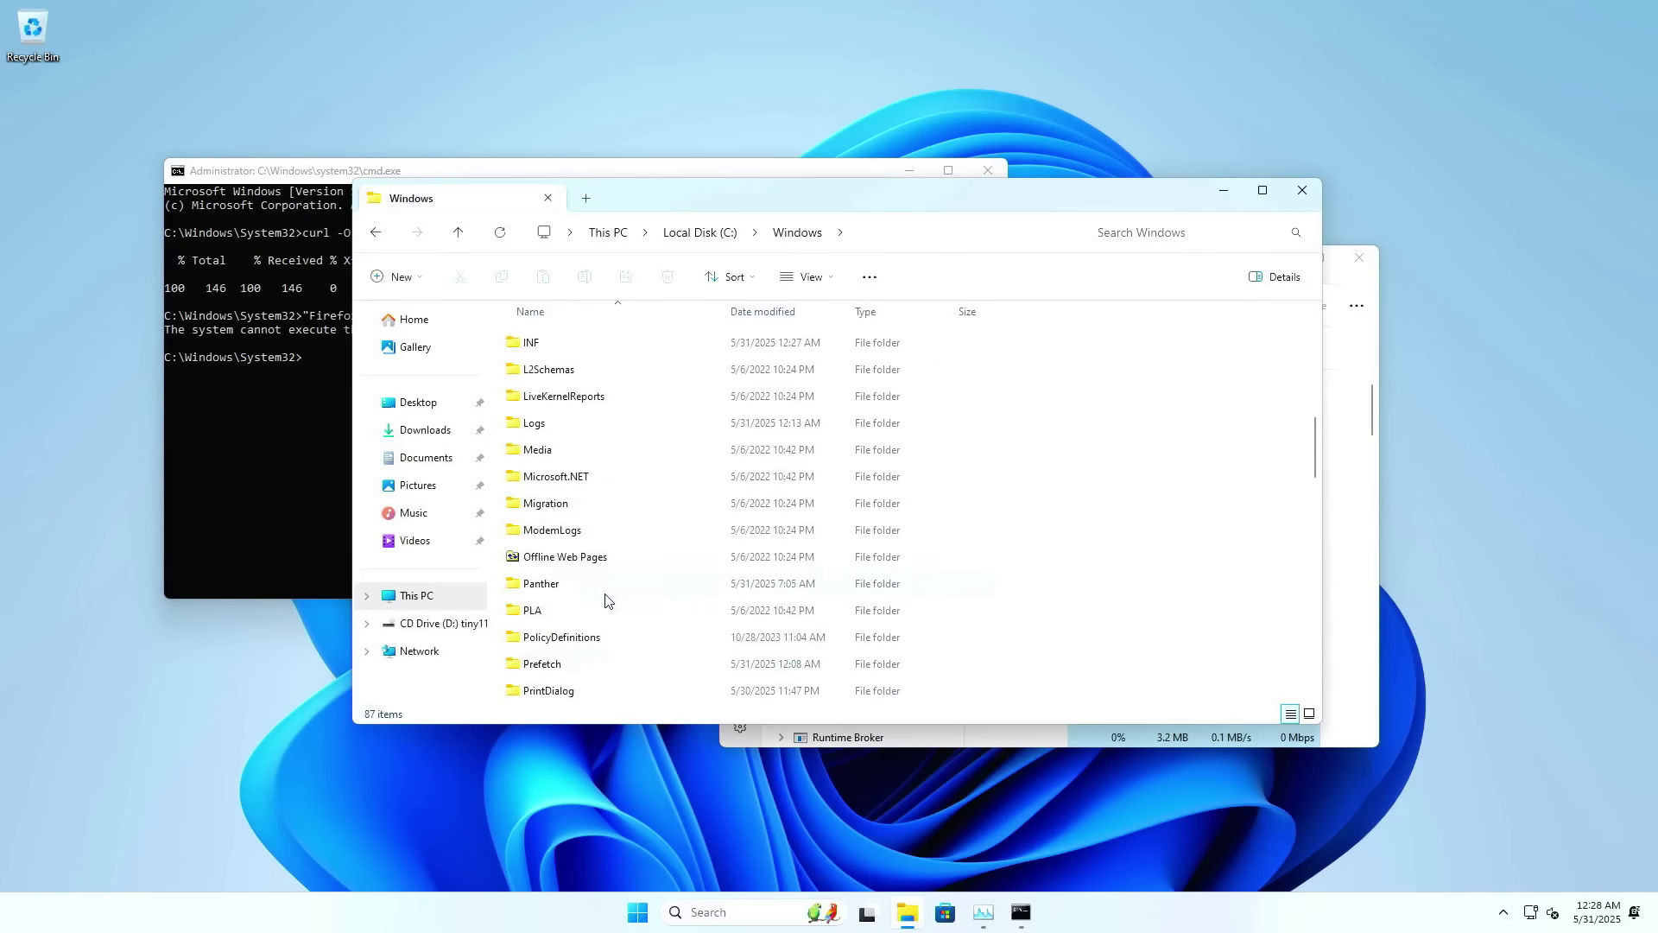
type("system32")
key("Return")
type("firefox")
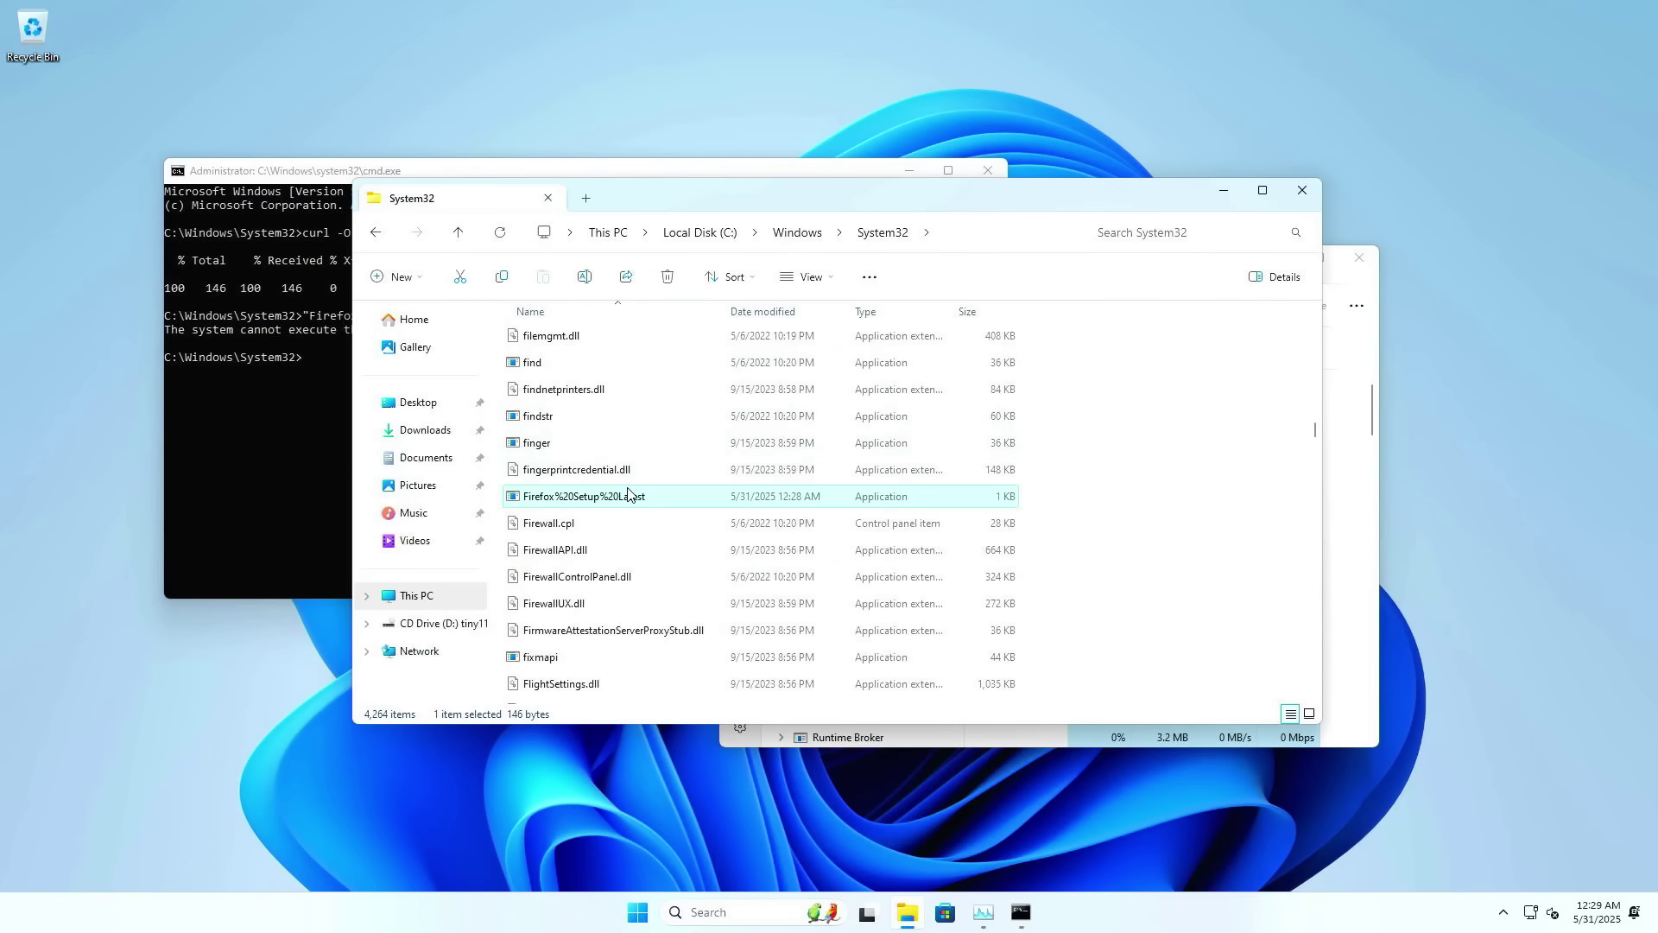
right_click(628, 495)
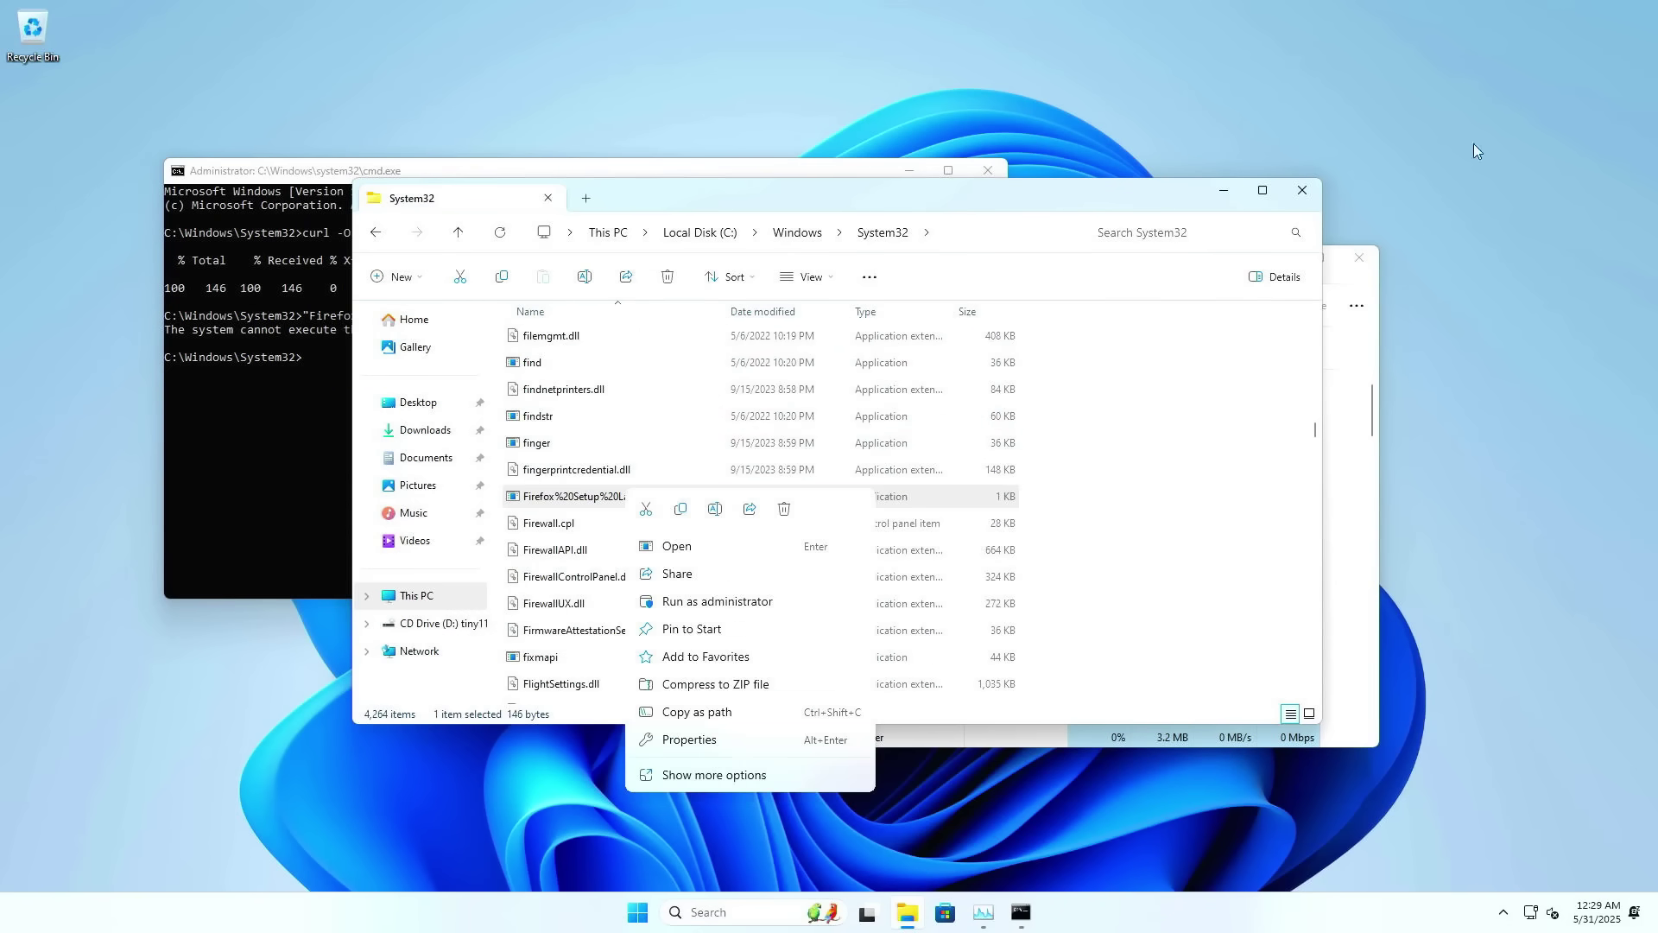
left_click(256, 331)
key("Up")
key("BackSpace")
key("BackSpace")
key("BackSpace")
key("BackSpace")
key("BackSpace")
key("BackSpace")
key("BackSpace")
key("BackSpace")
key("BackSpace")
key("BackSpace")
key("BackSpace")
key("BackSpace")
key("BackSpace")
key("BackSpace")
key("BackSpace")
key("BackSpace")
key("BackSpace")
key("BackSpace")
key("BackSpace")
key("BackSpace")
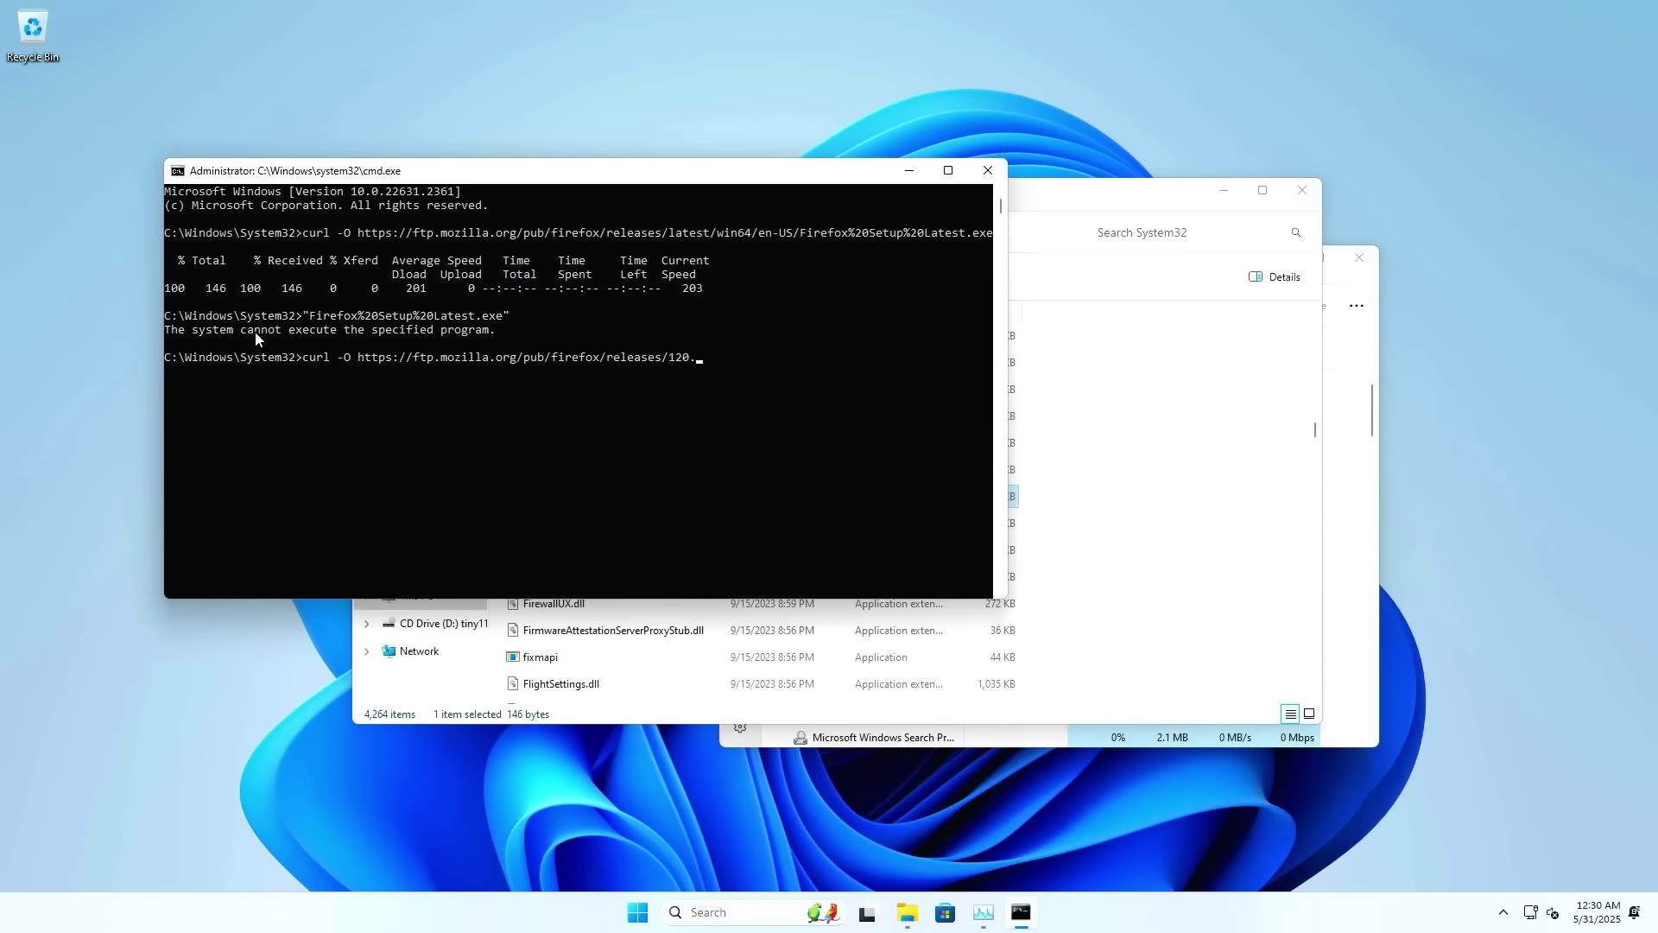
type("120.0b6/win64/en-GB/Firefox%20Setup%20120.0b6.exe")
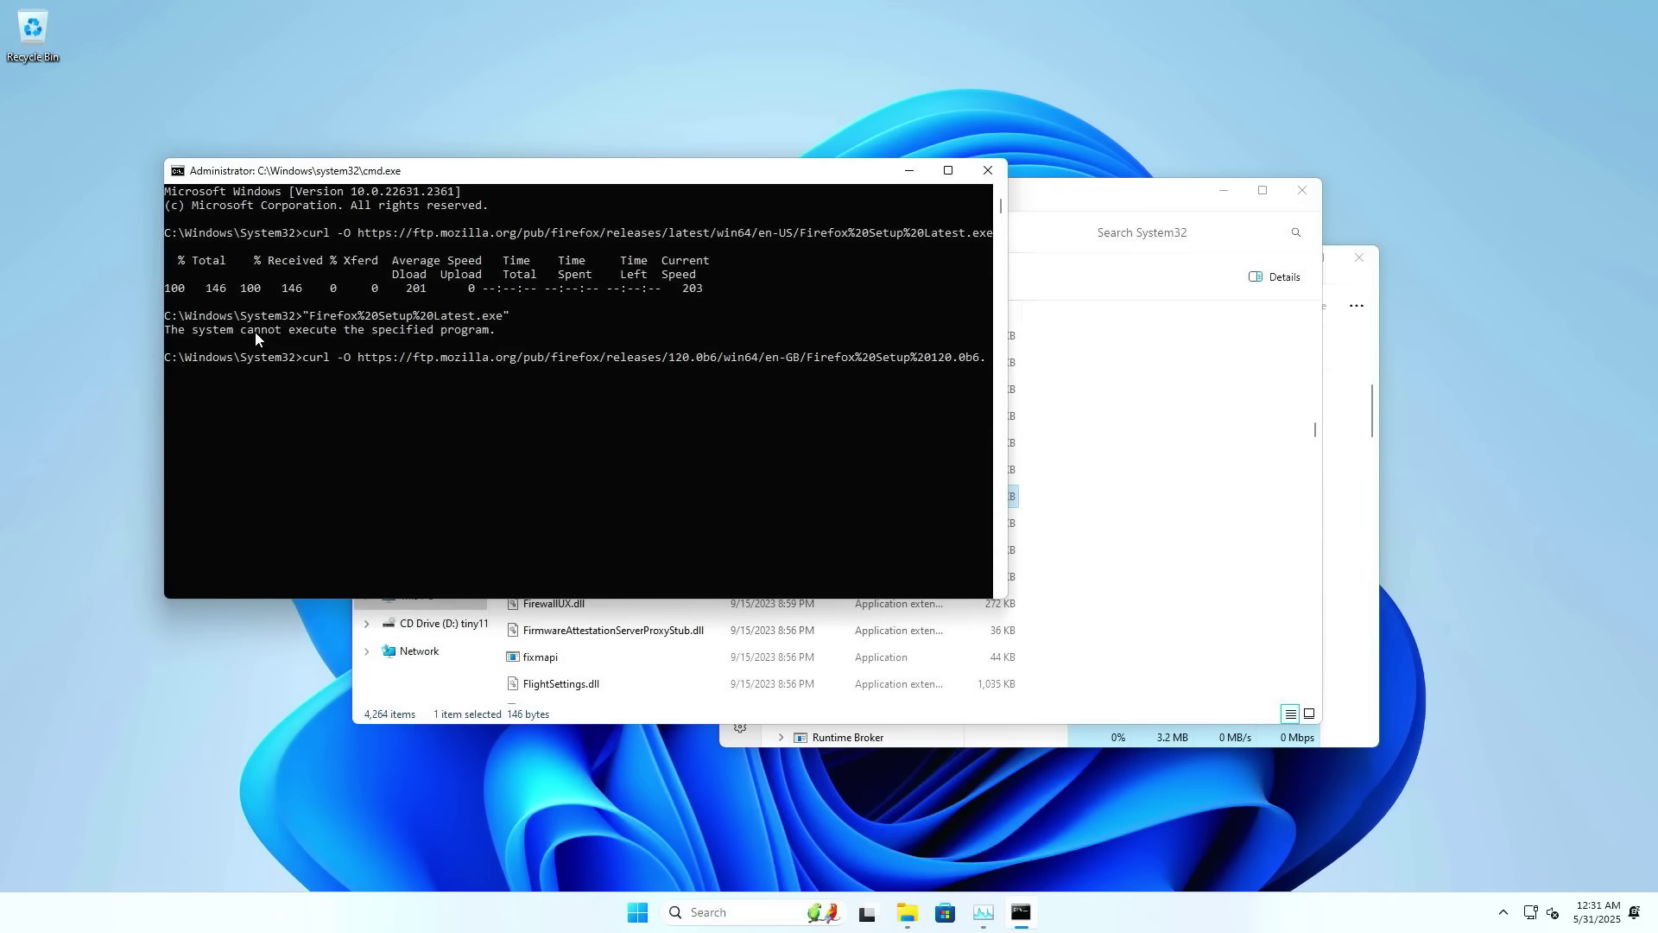
key("Return")
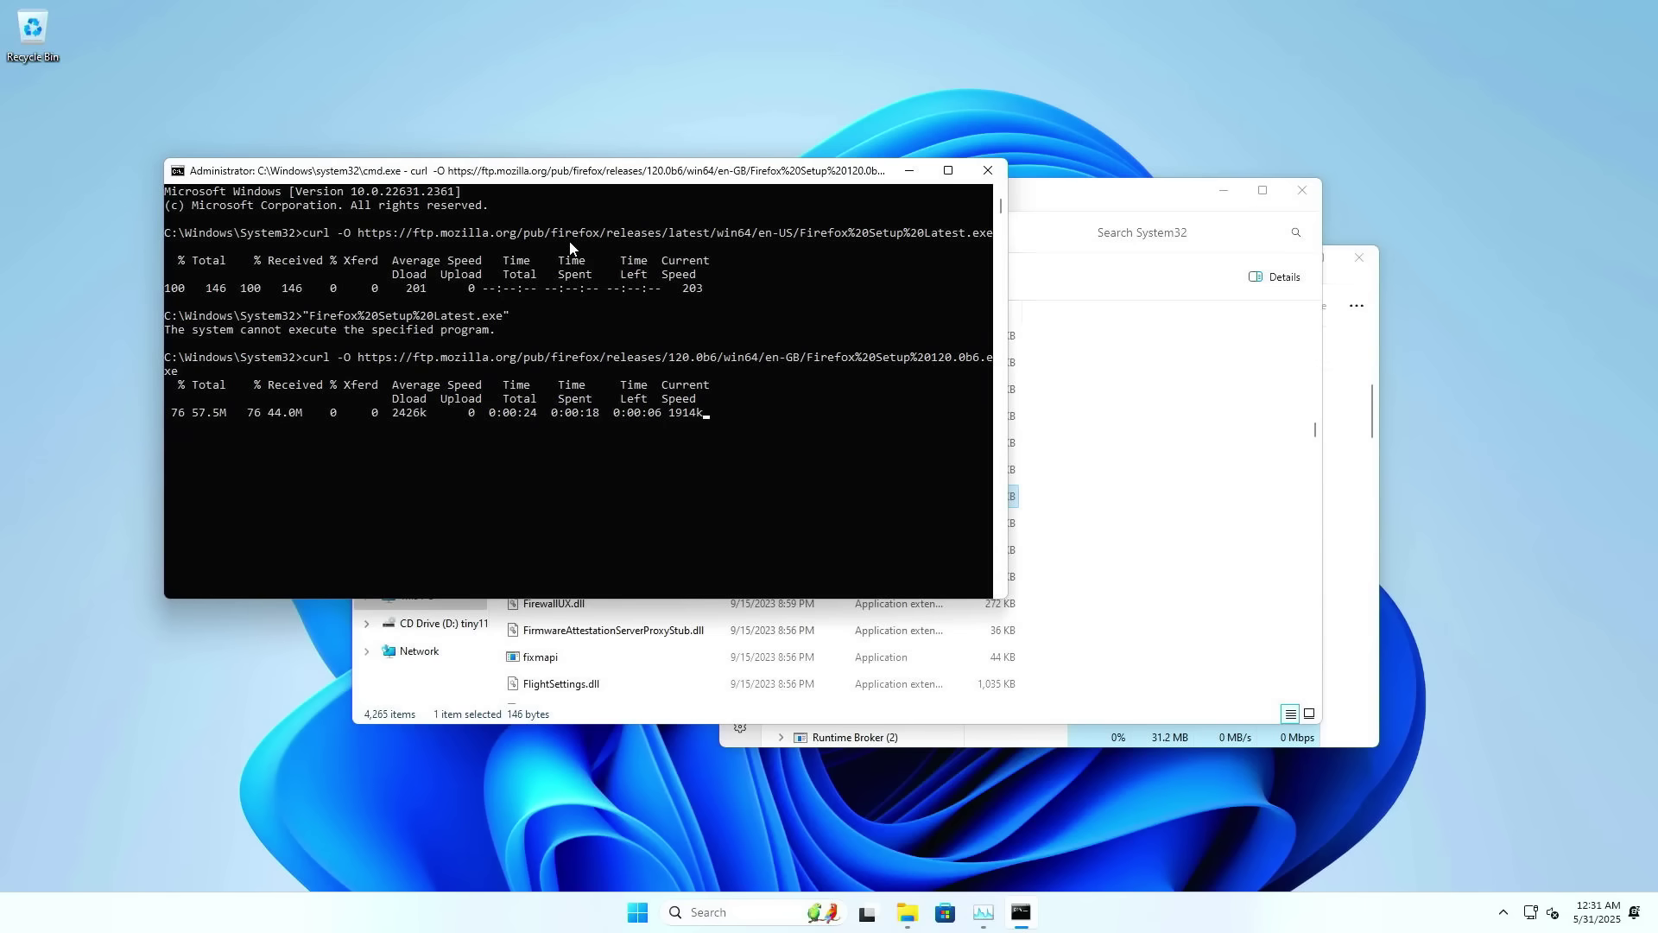
type("\"Firefox%20Setup%20120.0b6.exe\"")
key("Return")
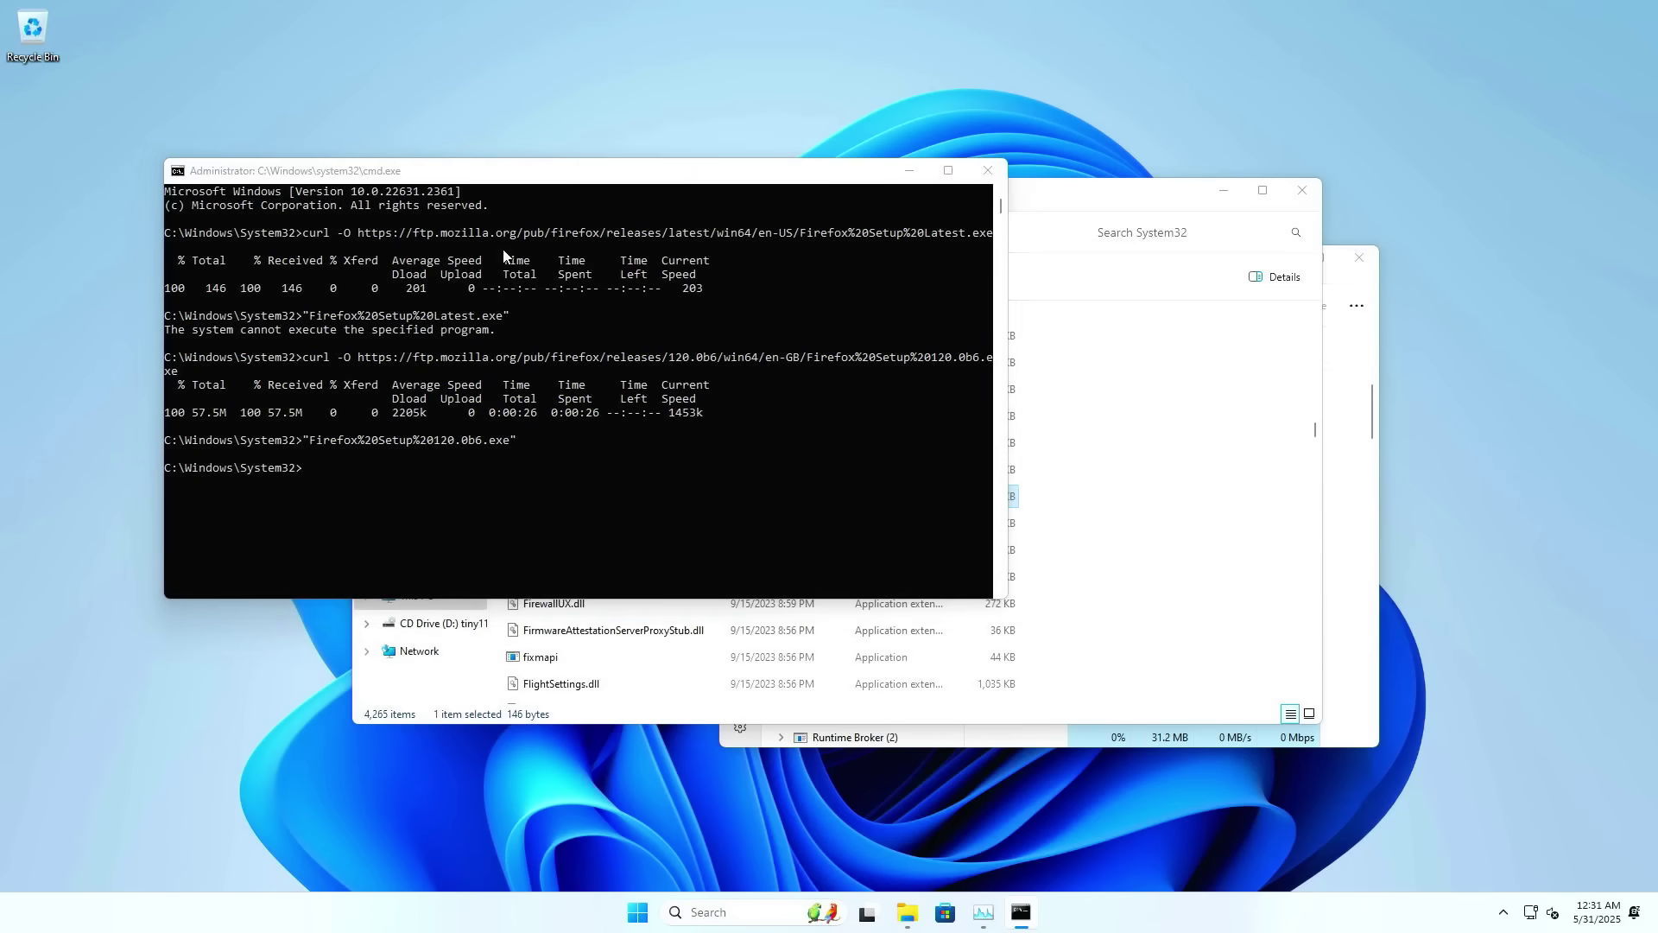
Delete the Firefox%20Setup%20Latest application from the System32 folder
key("Delete")
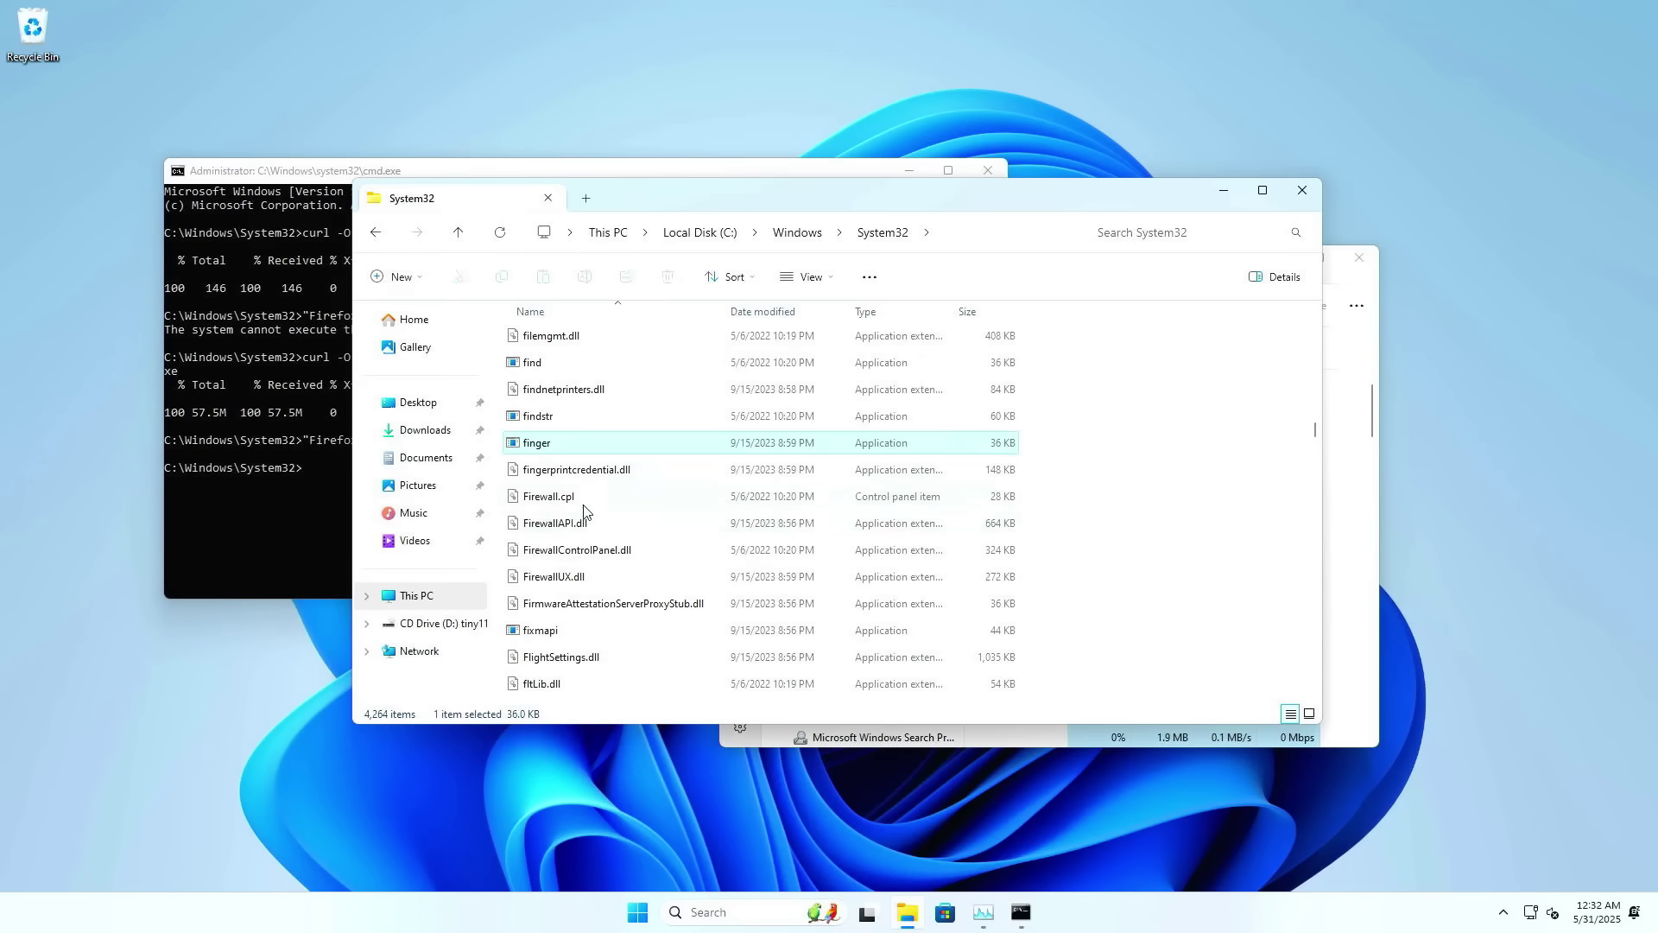
left_click(640, 585)
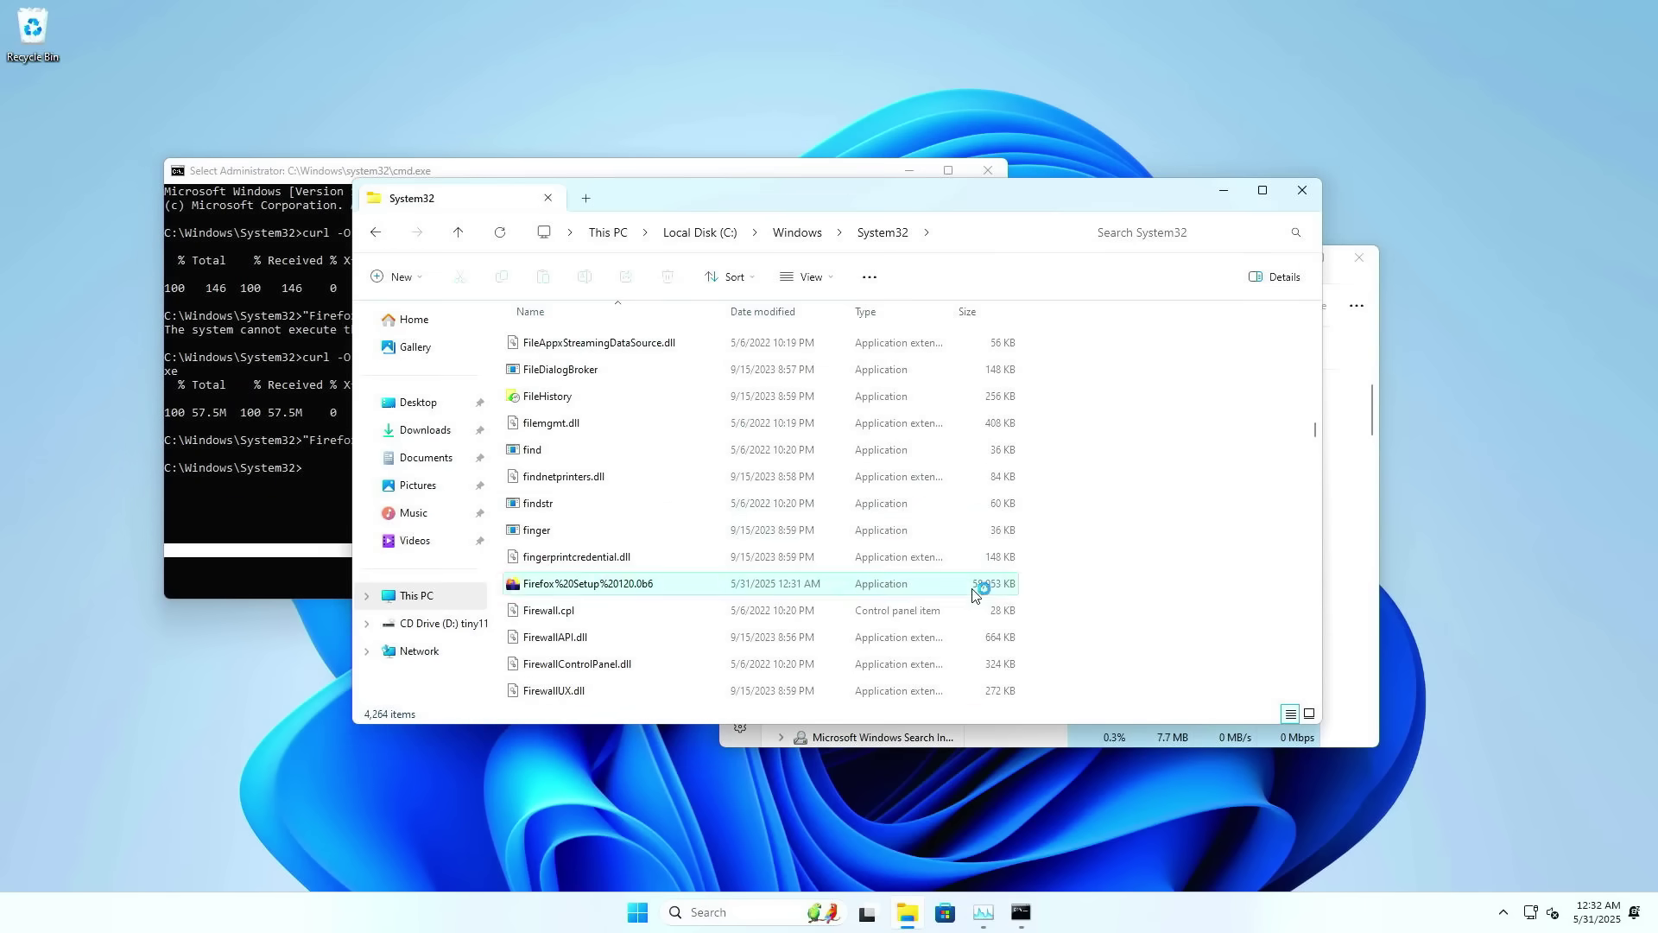
key("alt+Up")
key("alt+Left")
key("alt+Tab")
type("jklkjklj")
Delete the Firefox%20Setup%20120.0b6 application from the System32 folder
left_click(650, 633)
scroll(688, 492, "down", 20)
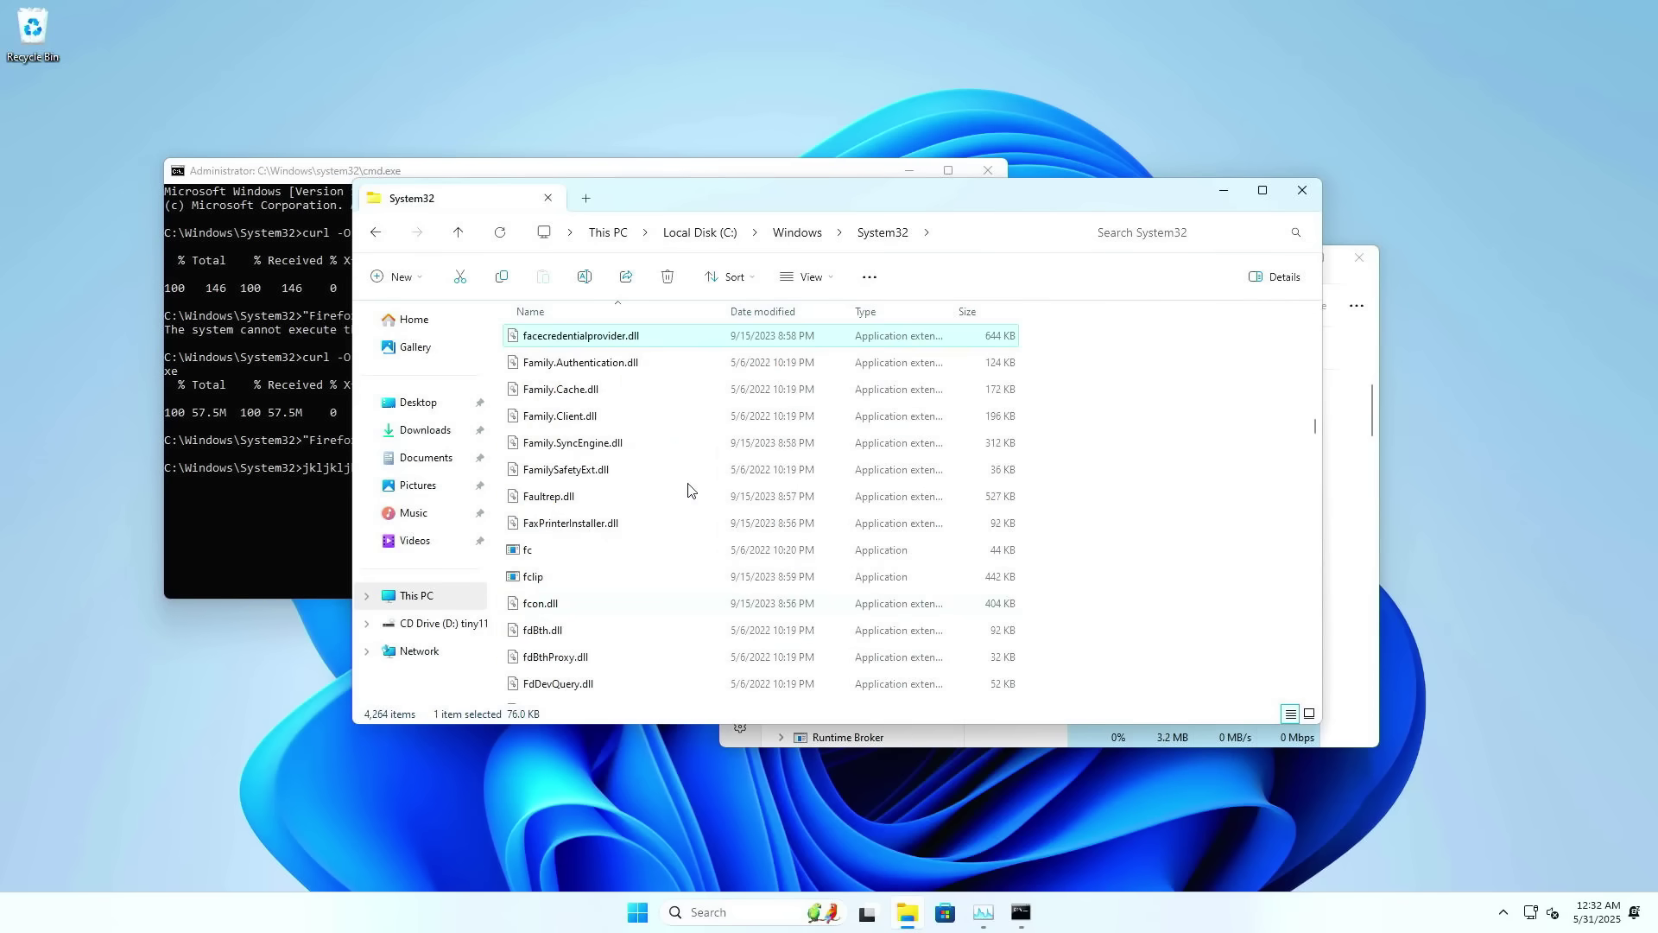
left_click(629, 547)
key("Delete")
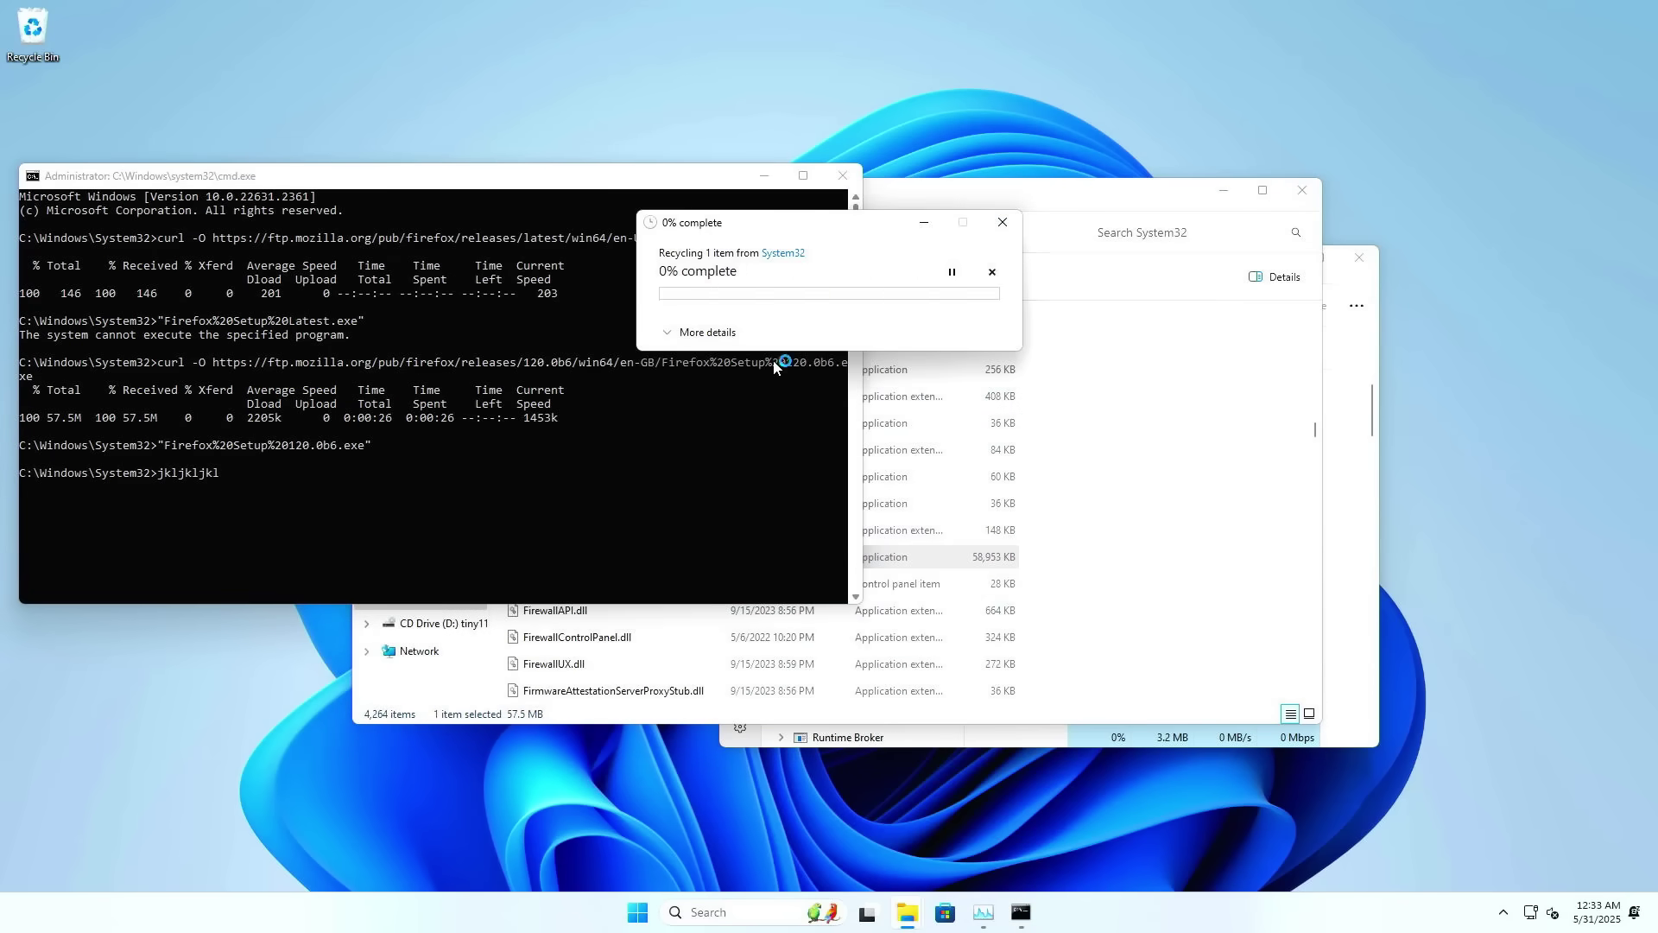
left_click_drag(643, 176, 1078, 195)
key("Escape")
type("curl -O https://ftp.mozilla.org/pub/firefox/releases/120.0b6/win64/en-GB/Firefox%20Setup%20120.0b6.msi")
key("Return")
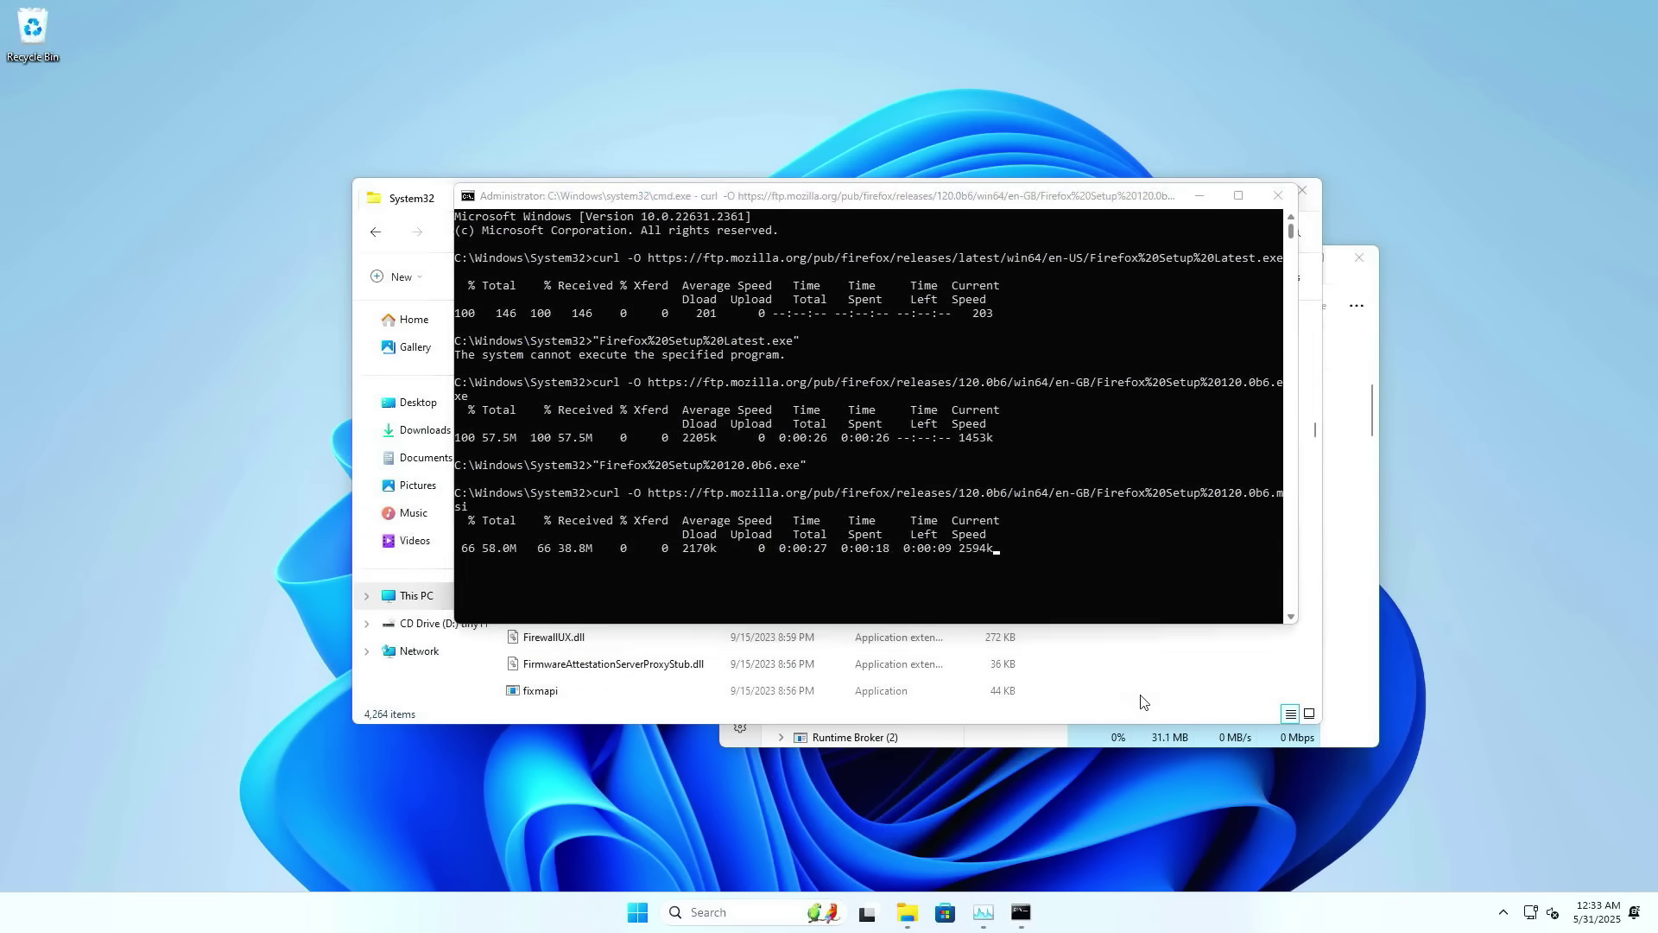
key("alt+Tab")
key("alt+Tab")
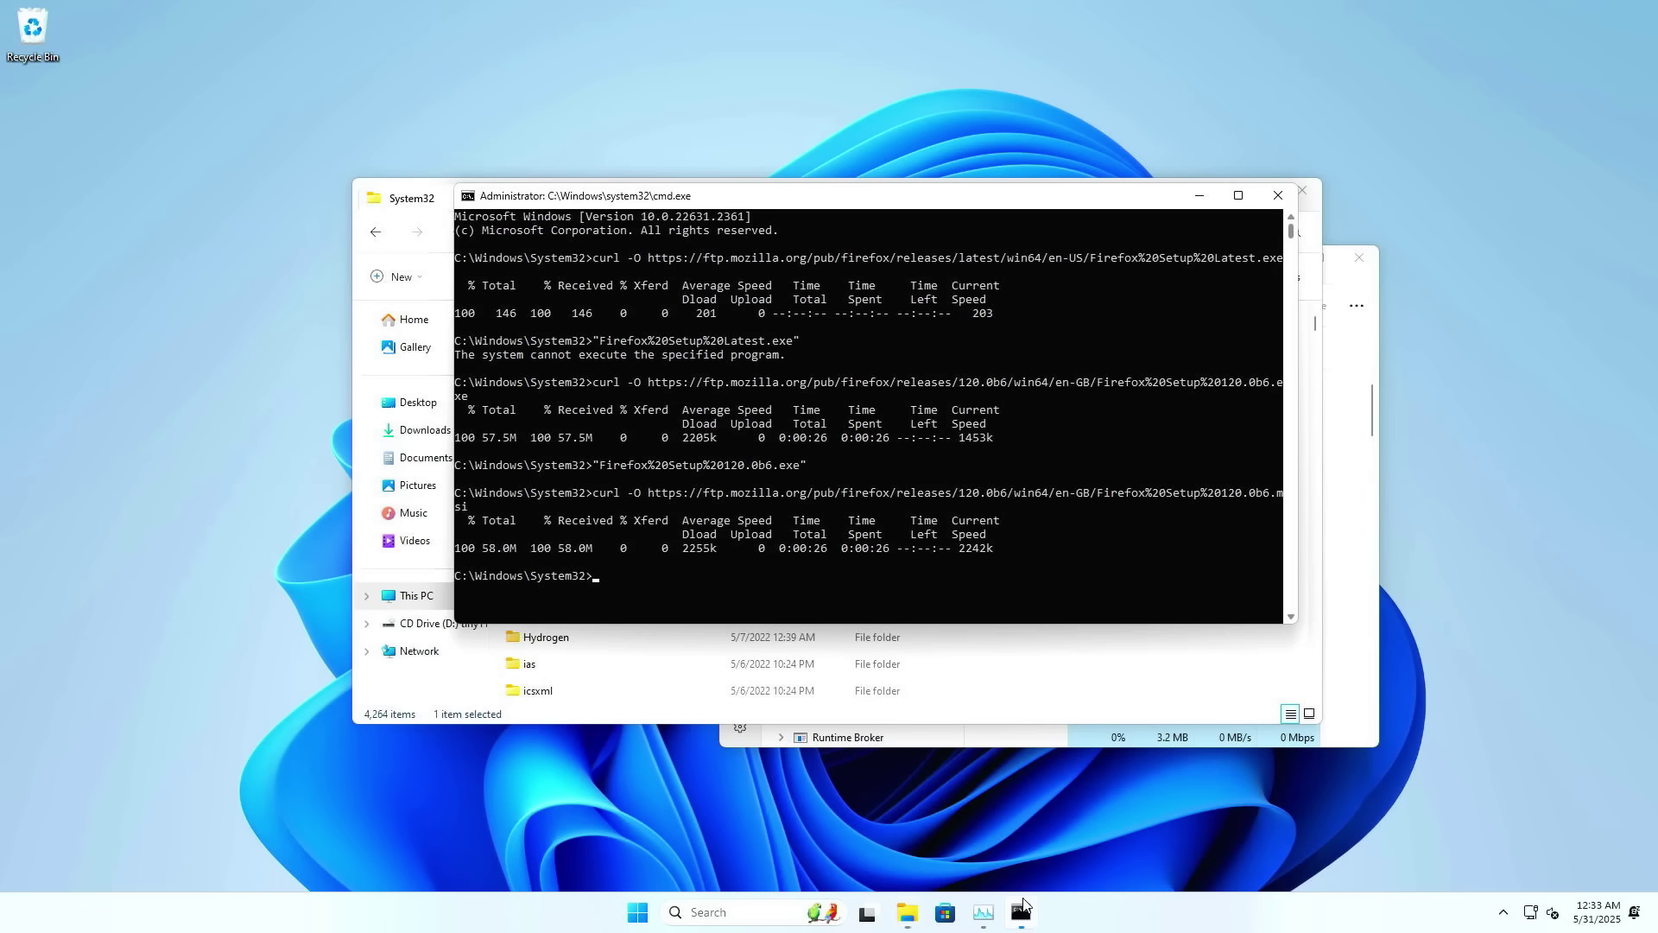
Run the downloaded "Firefox%20Setup%20120.0b6.msi" installer from the command line
key("Tab")
key("Tab")
key("Return")
key("Return")
type("cu")
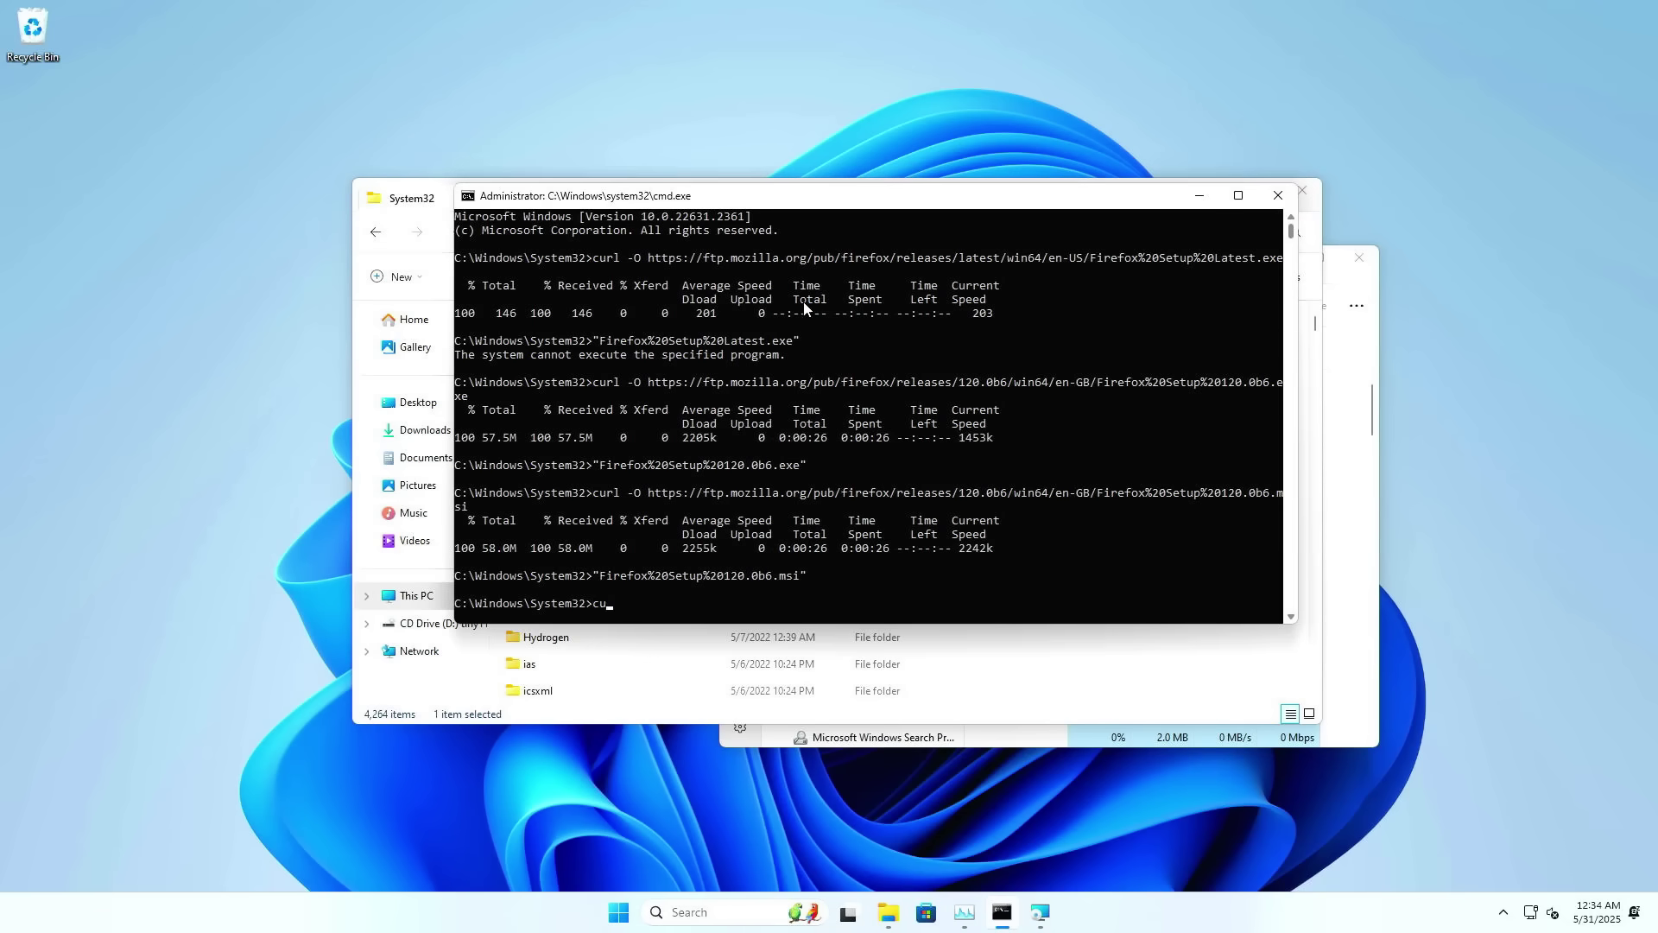
type("rl -O https://computernewb.com/isos/driver/virtio-win.iso")
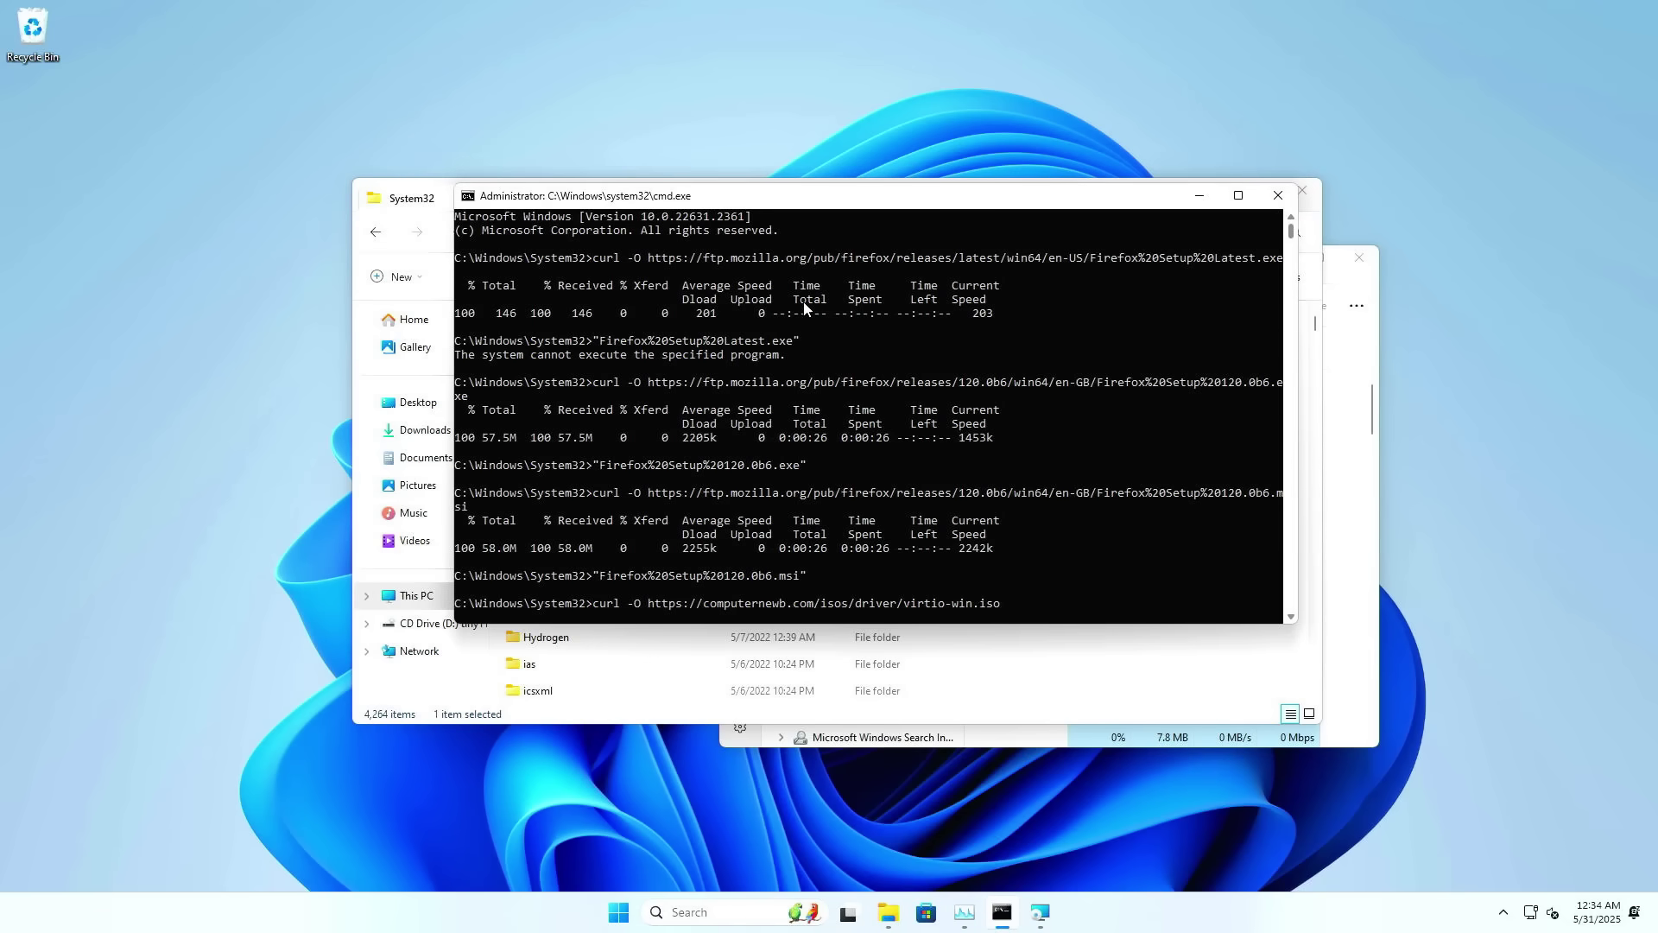
key("Return")
left_click(1038, 905)
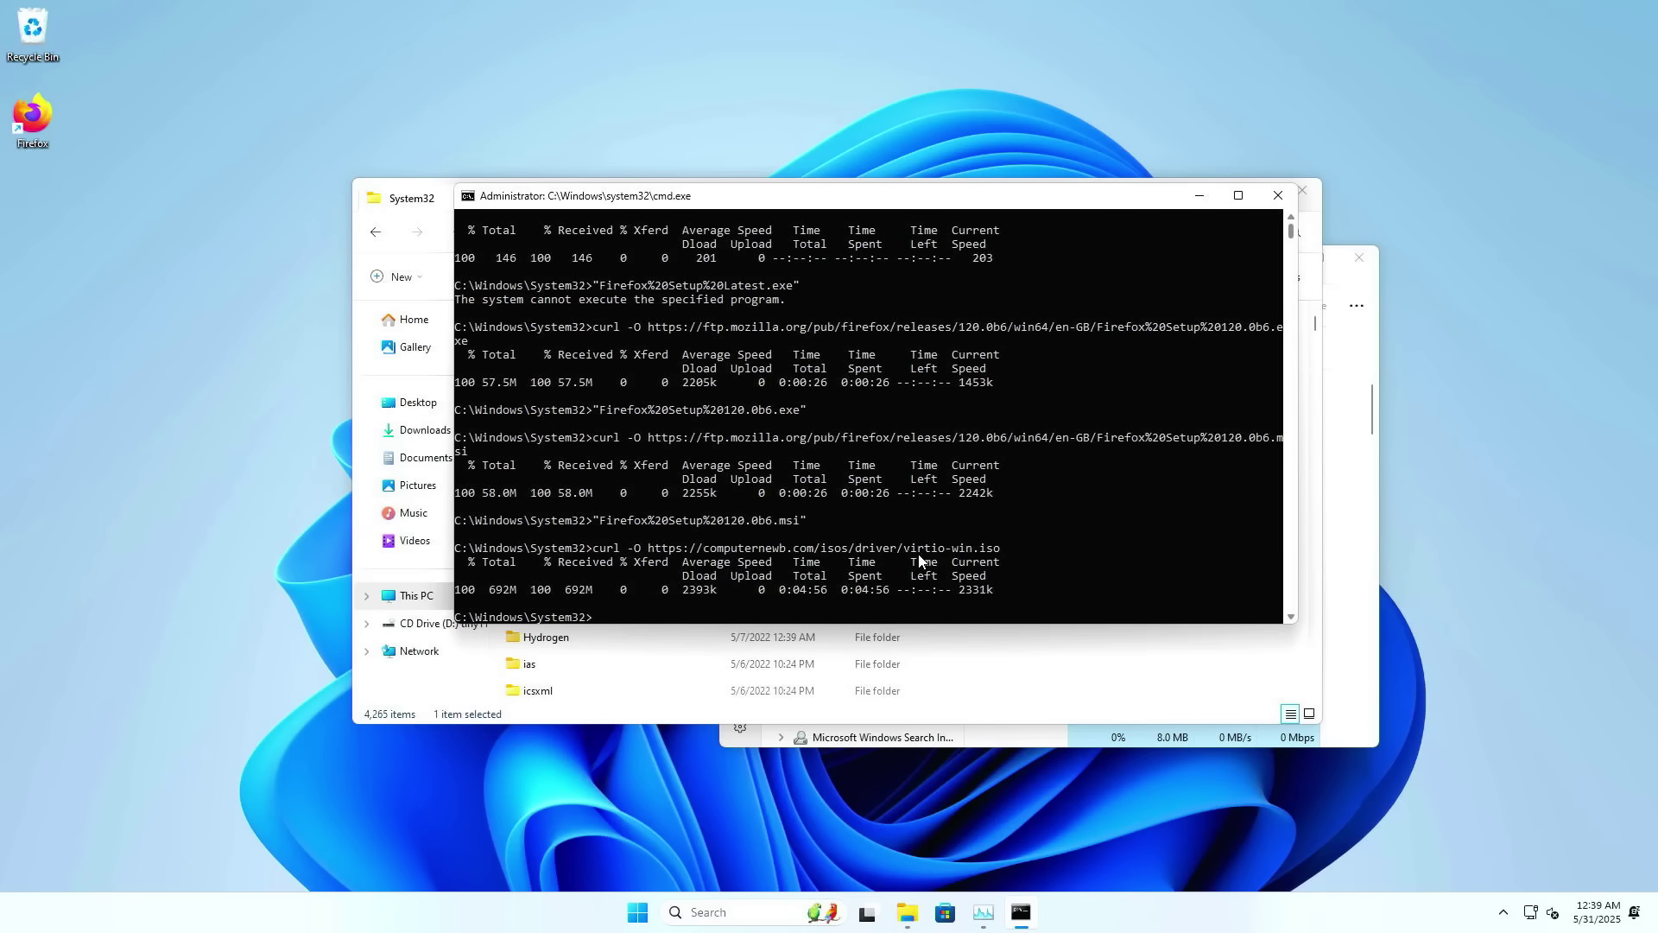
Find the virtio-win disc image in the System32 folder and mount it
left_click(1059, 634)
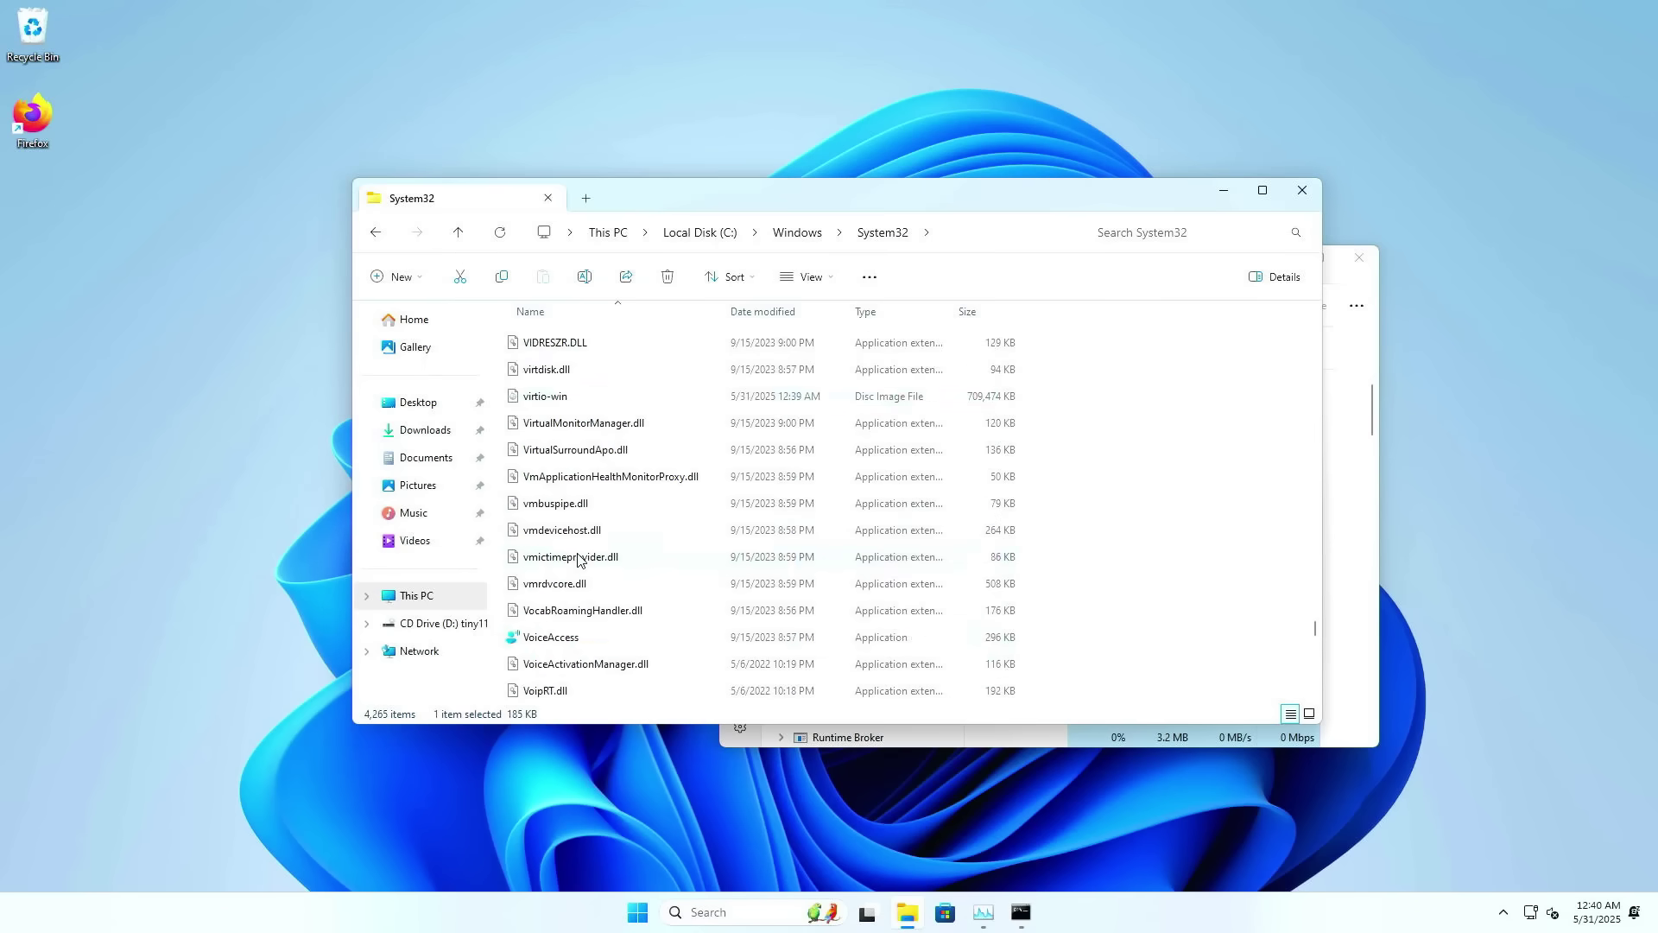
scroll(677, 557, "down", 5)
left_click(677, 557)
double_click(677, 557)
Launch virtio-win-guest-tools from the mounted DVD drive and proceed through its driver installer setup
double_click(670, 688)
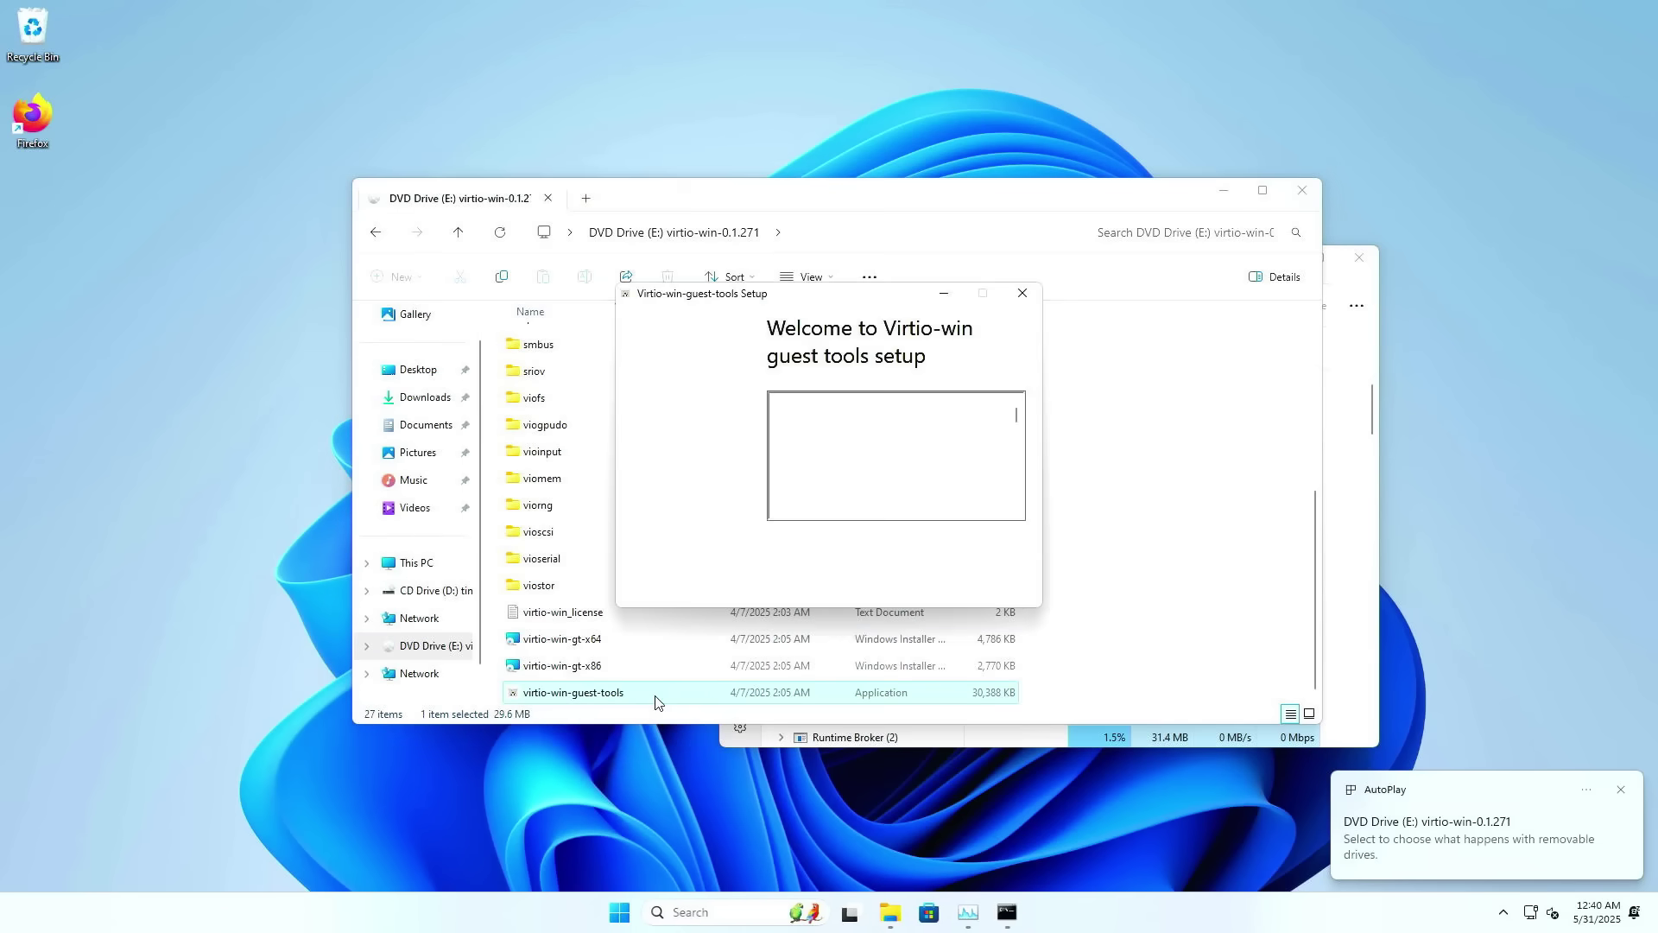
left_click(763, 630)
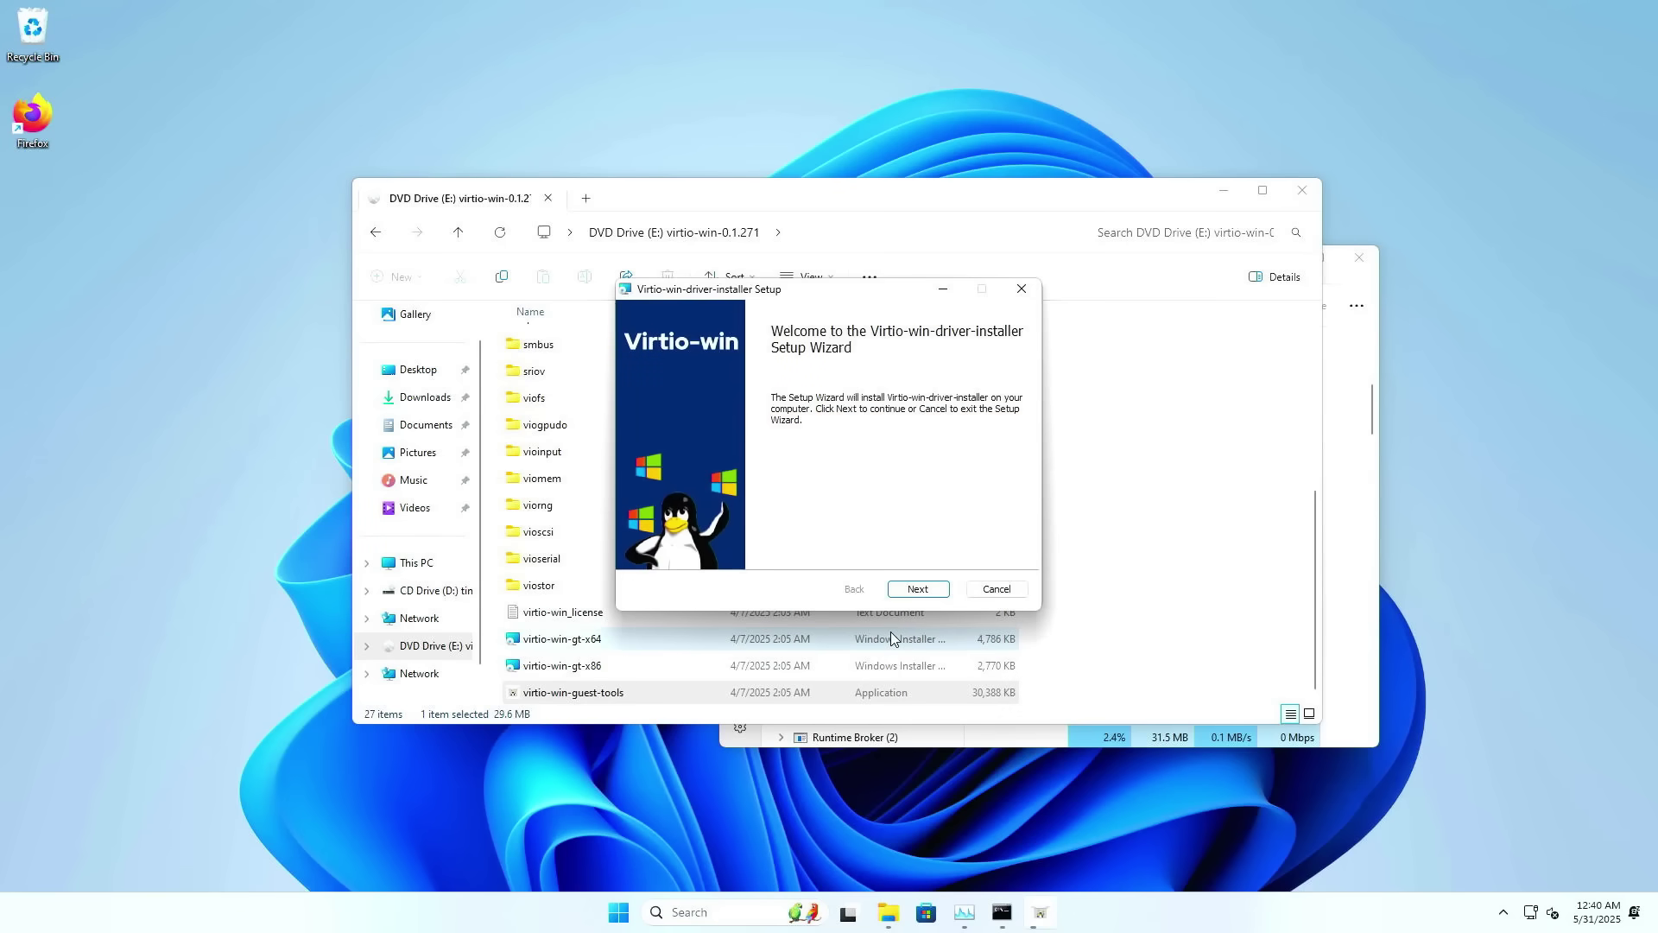
left_click(935, 586)
left_click(924, 588)
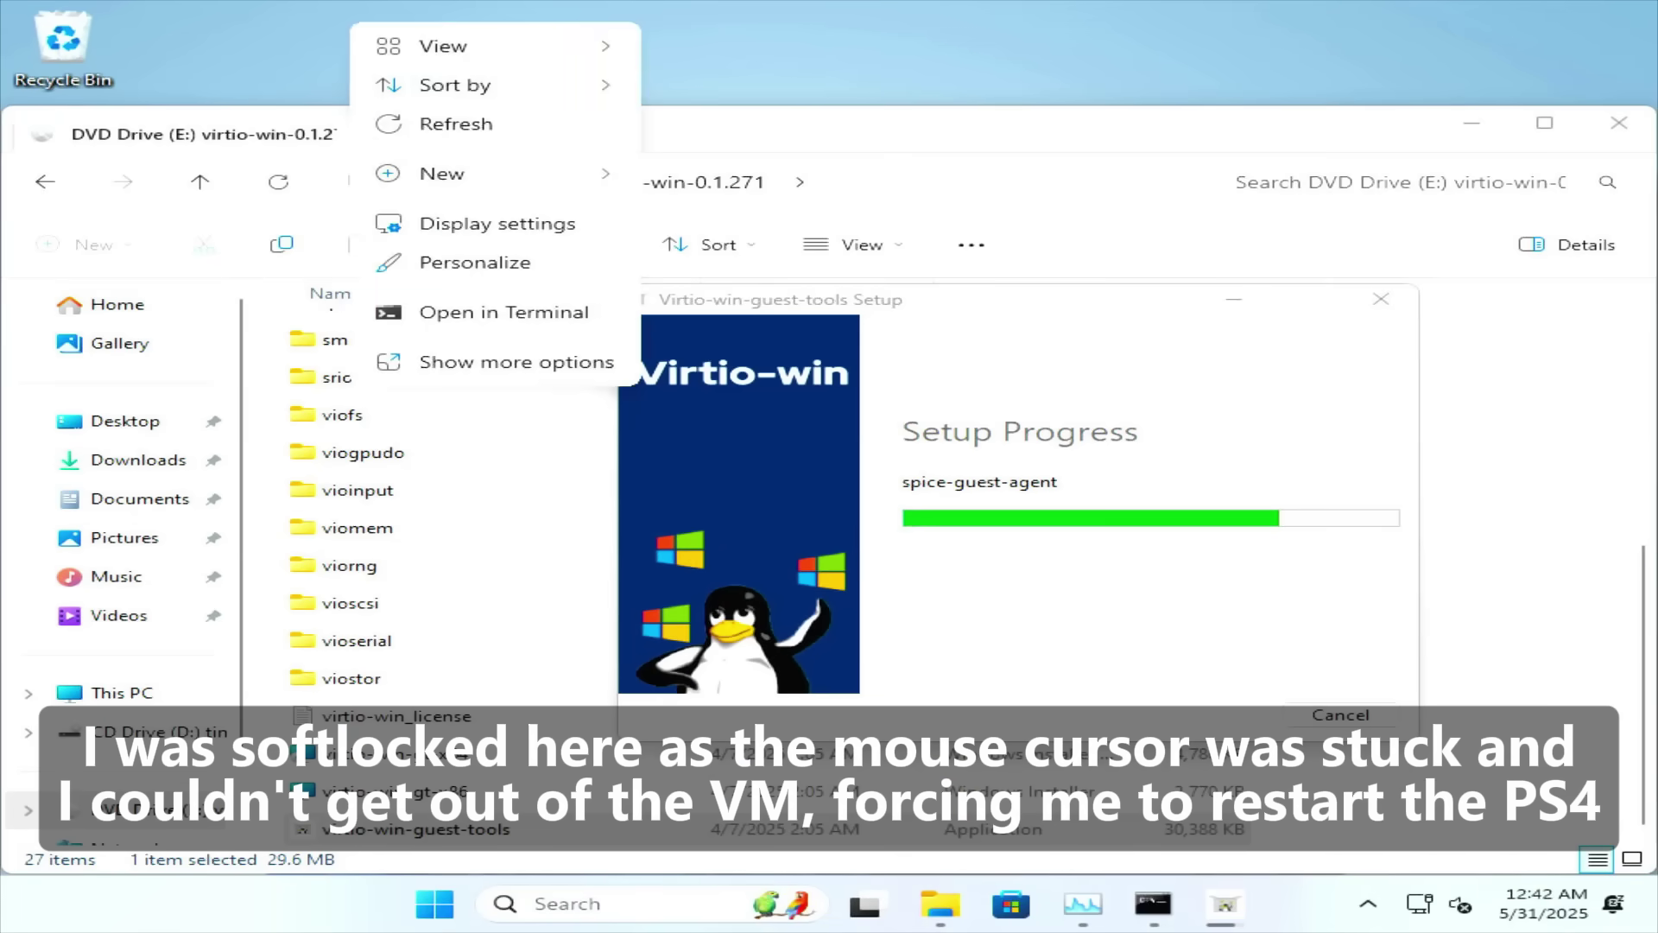
key("Escape")
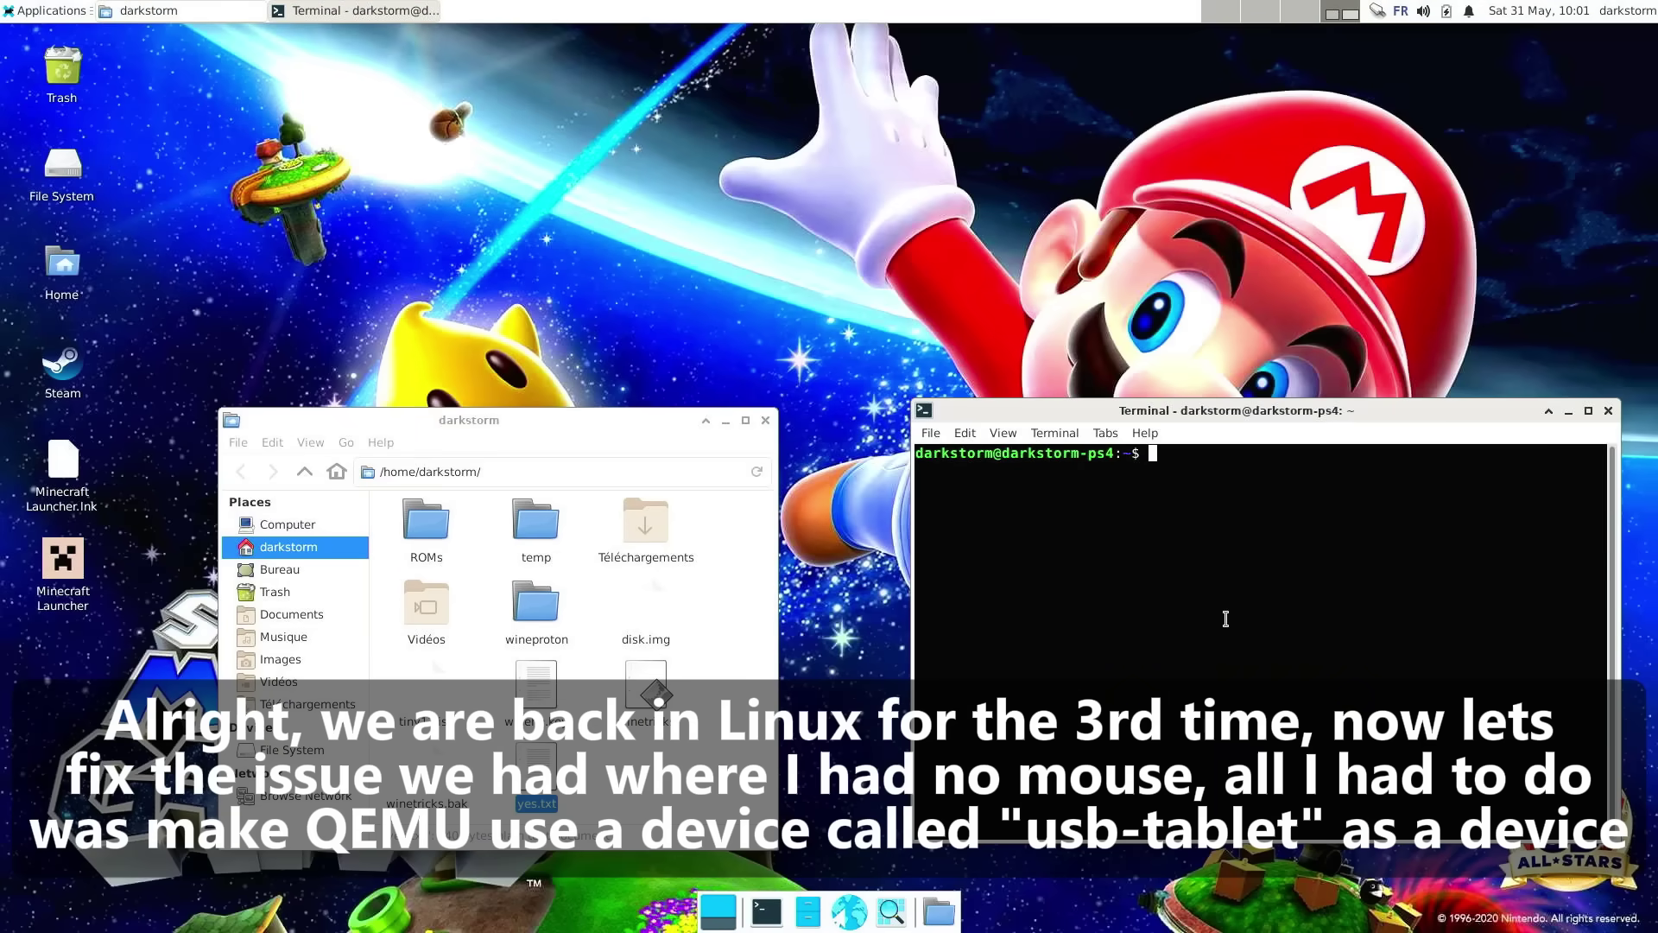
Display the Linux host's system information with neofetch in the terminal
type("neofetch")
key("Return")
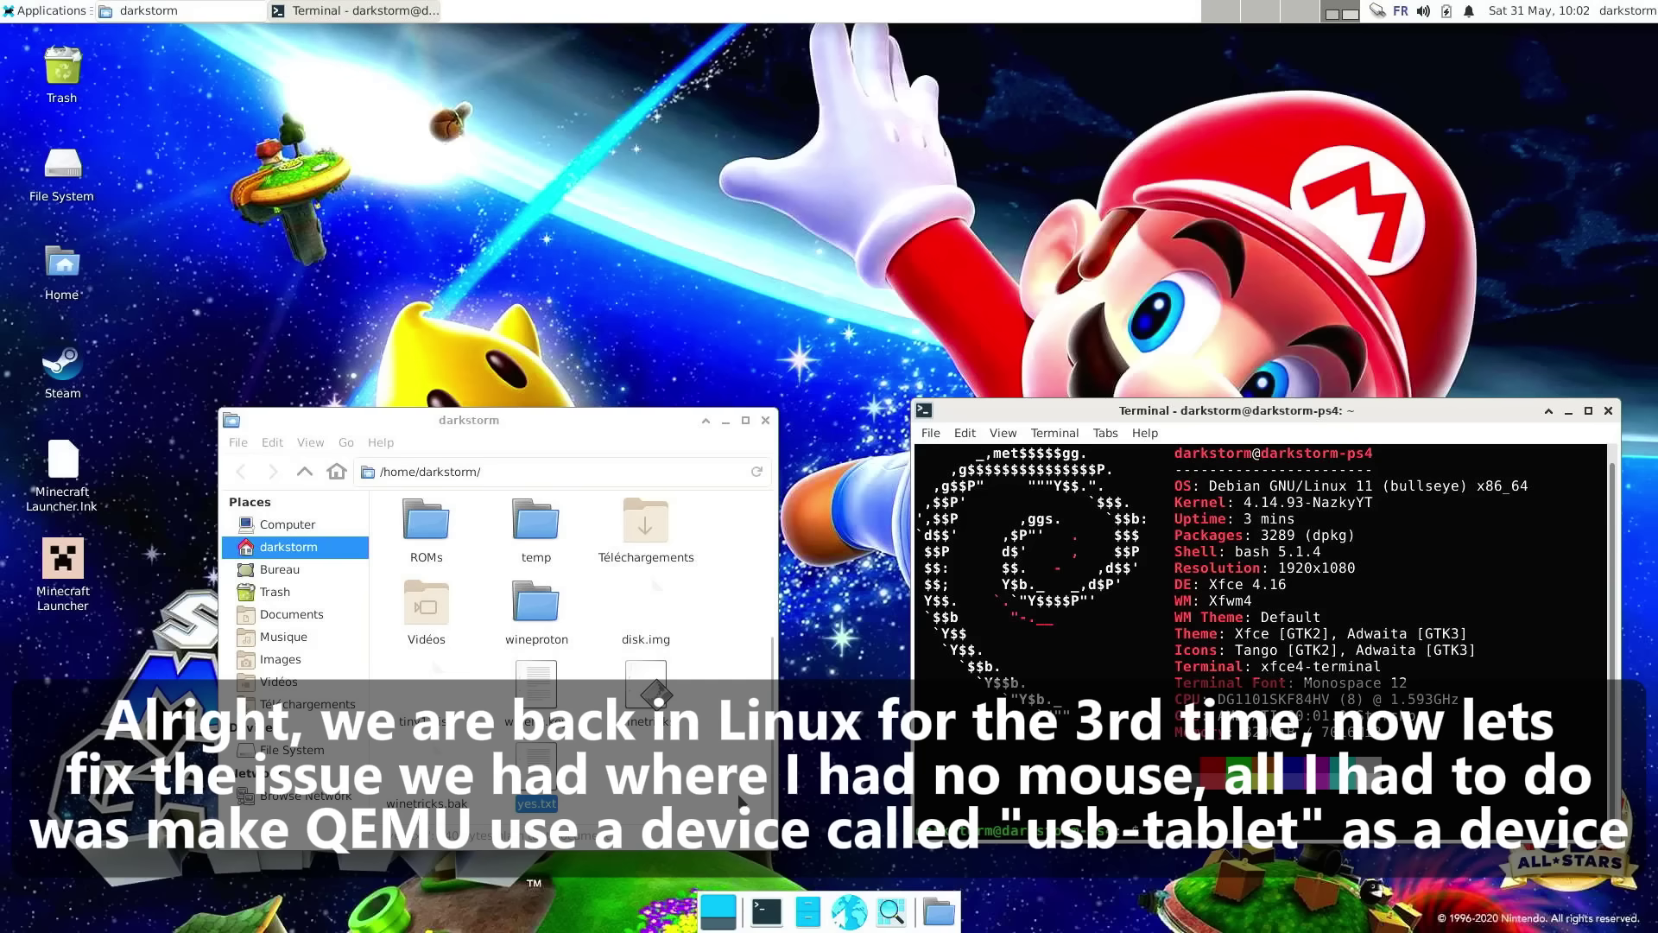
Open yes.txt and append "-device usb-ehci,id=usb,bus=pci.0,addr0x4 -device usb-tablet" to the QEMU command
double_click(536, 801)
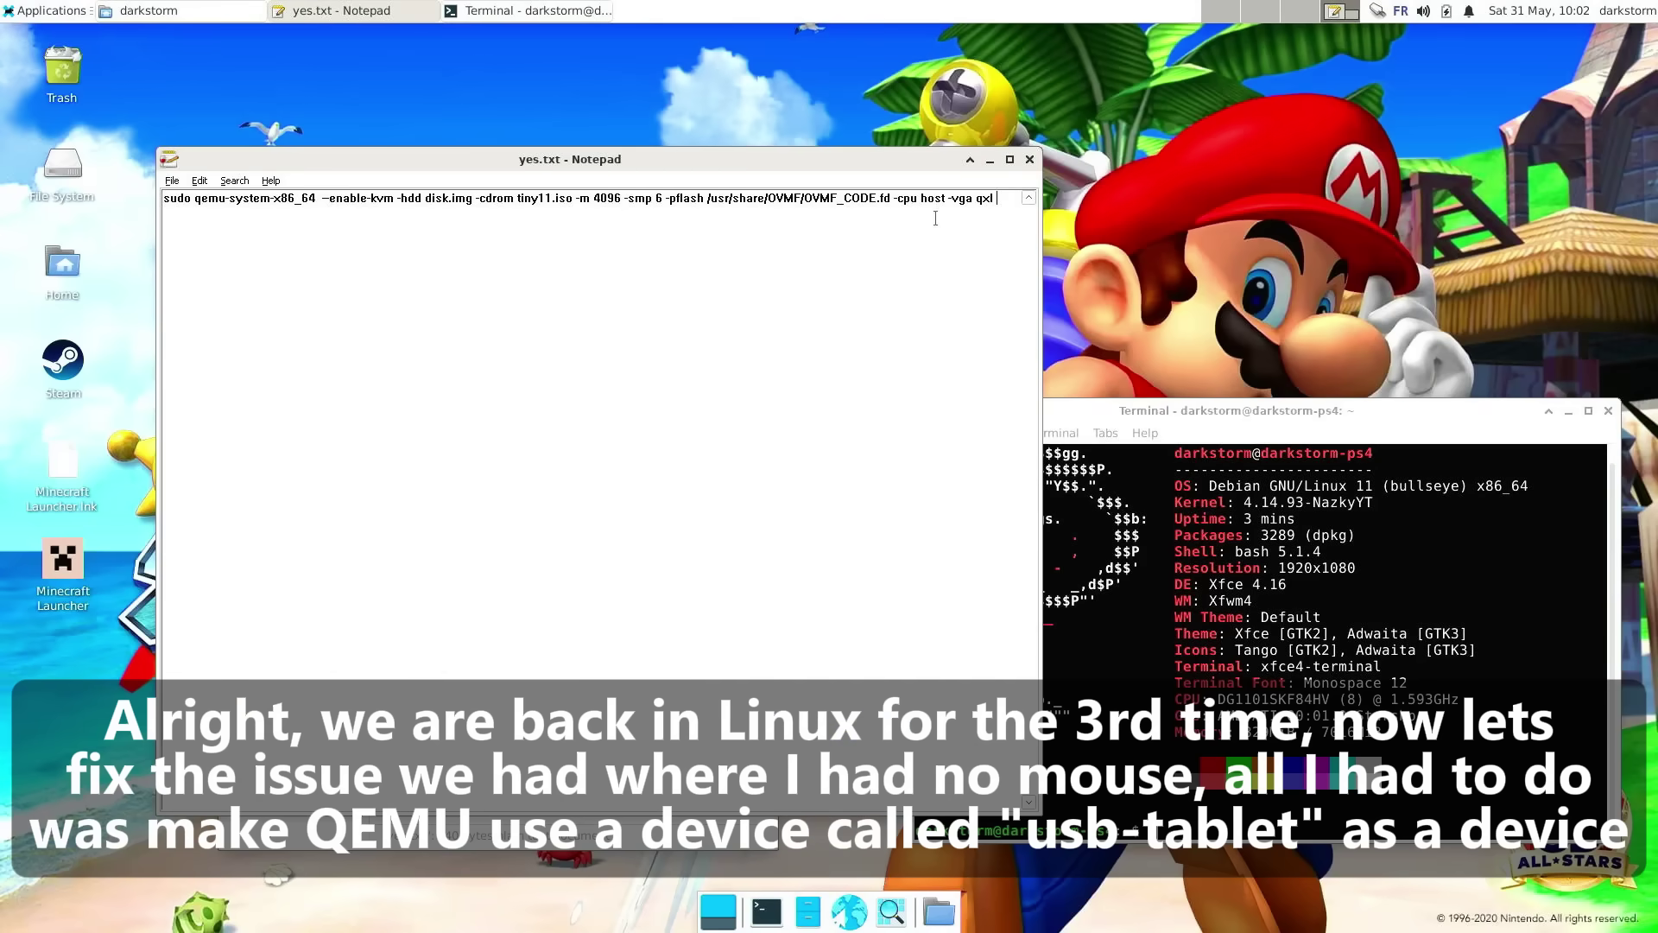
type("-device us")
left_click(1008, 160)
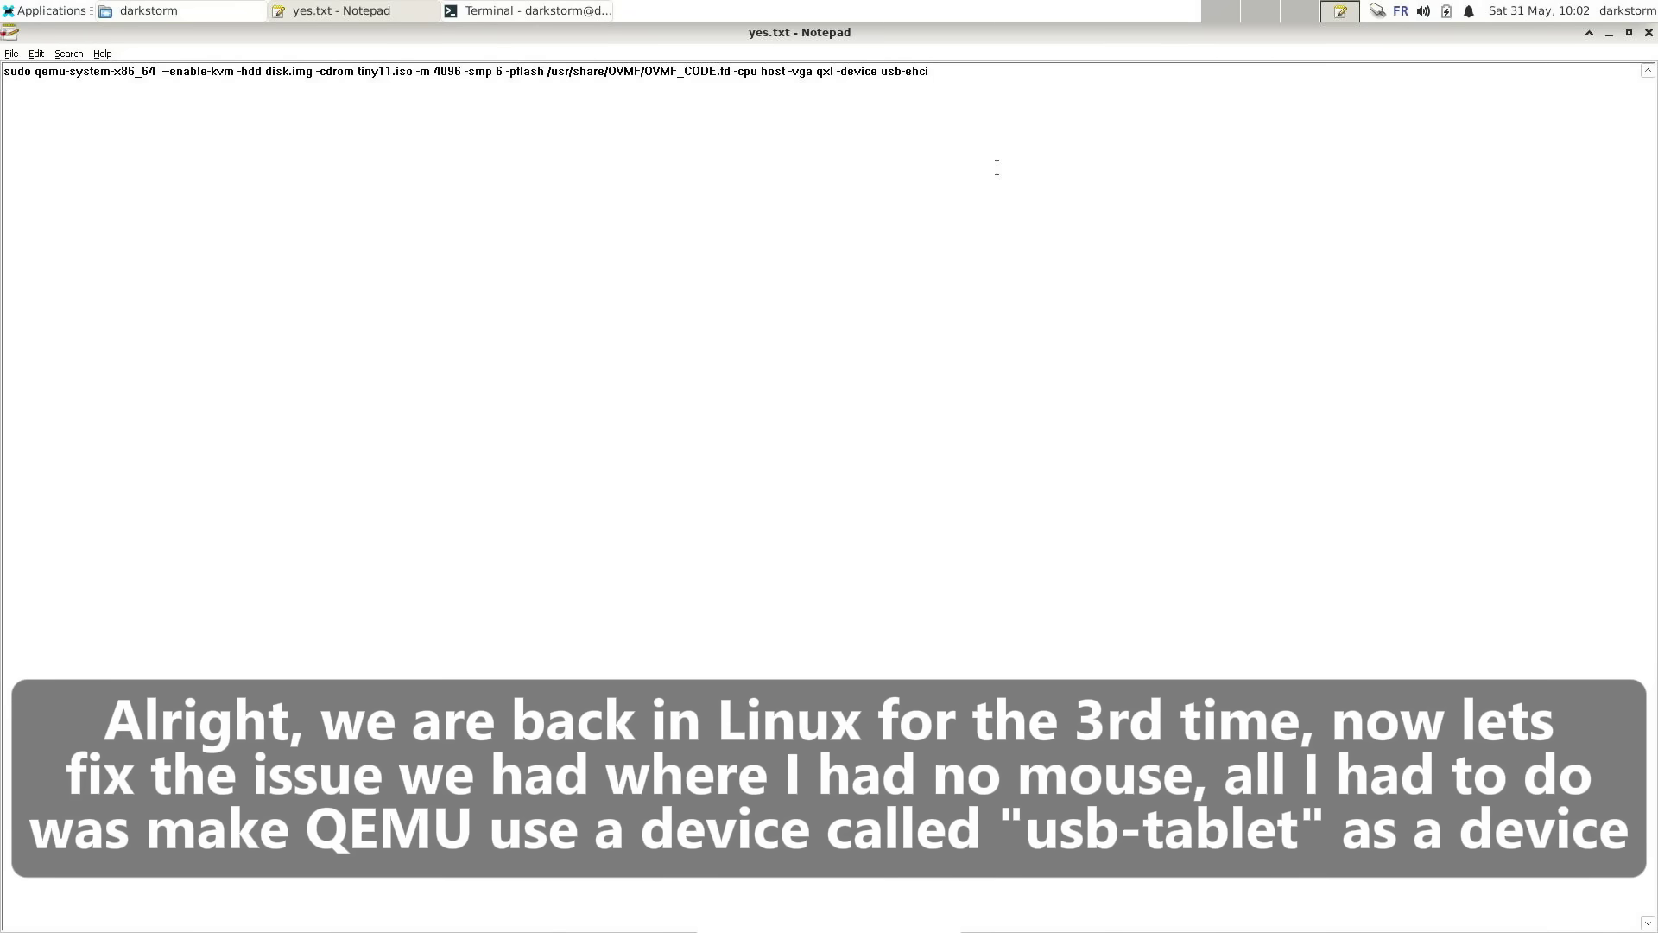
type("b-ehci,id=usb,bus=pci.0")
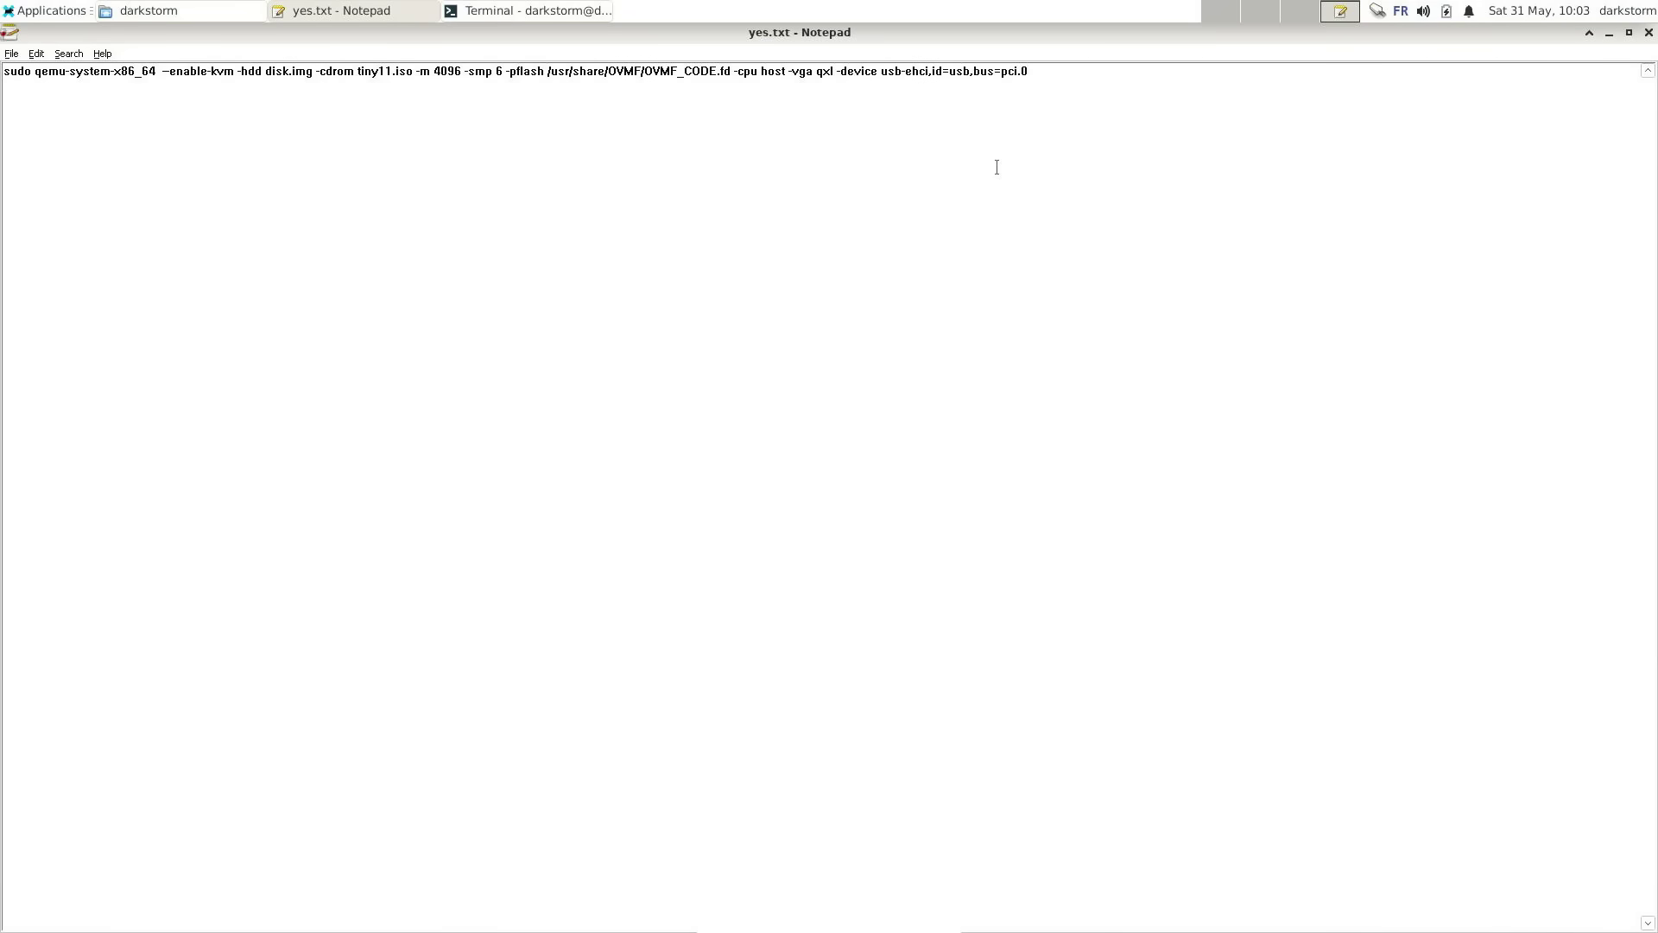
type(",addr0x4 -device usb-tablet")
Try to launch the virtual machine by copying the edited QEMU command into the terminal and running it
key("ctrl+a")
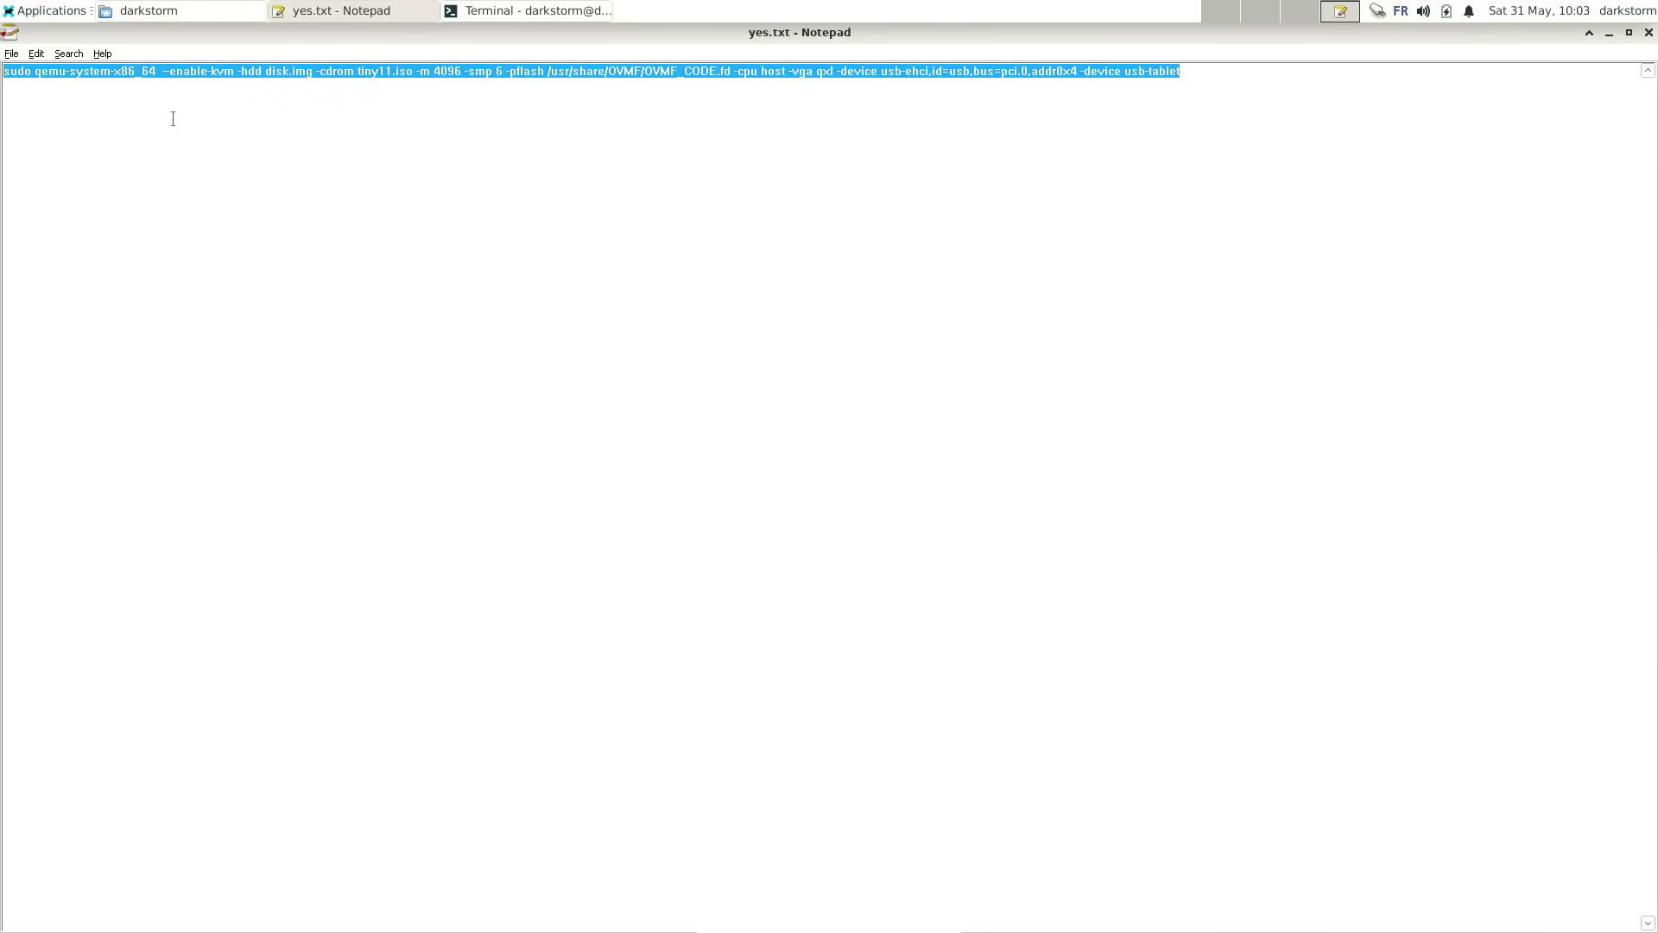
key("ctrl+c")
left_click(1609, 32)
key("ctrl+shift+v")
key("Return")
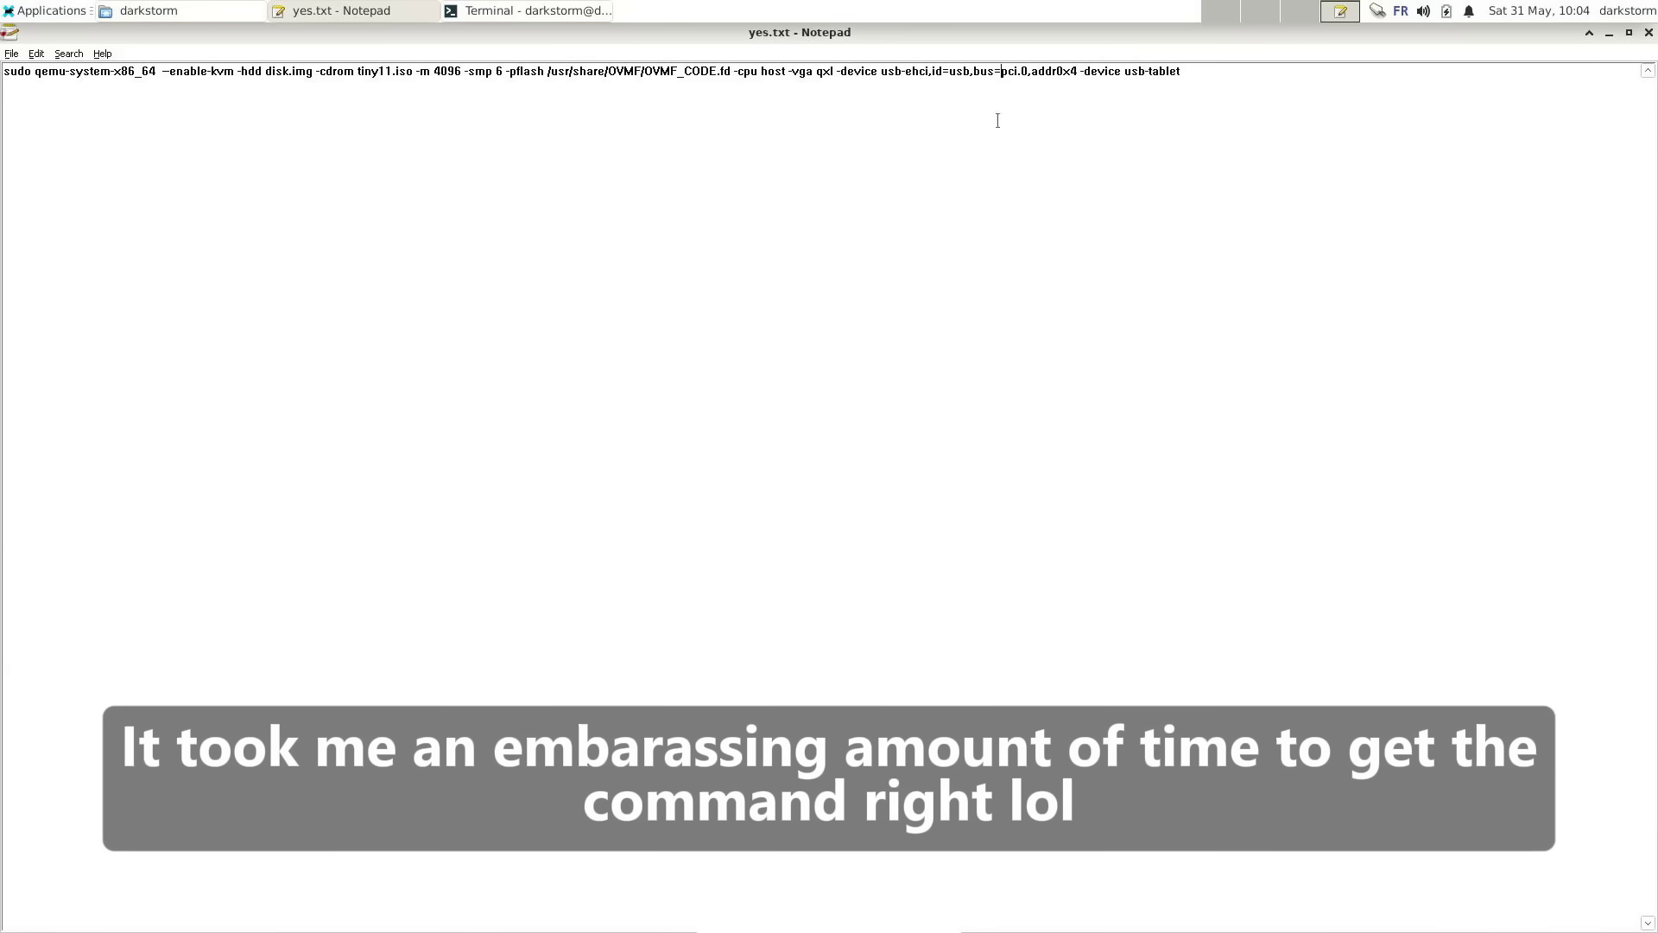
Correct the USB controller option to addr=0x4 in the text file and run the whole command in the terminal
type("=")
key("ctrl+a")
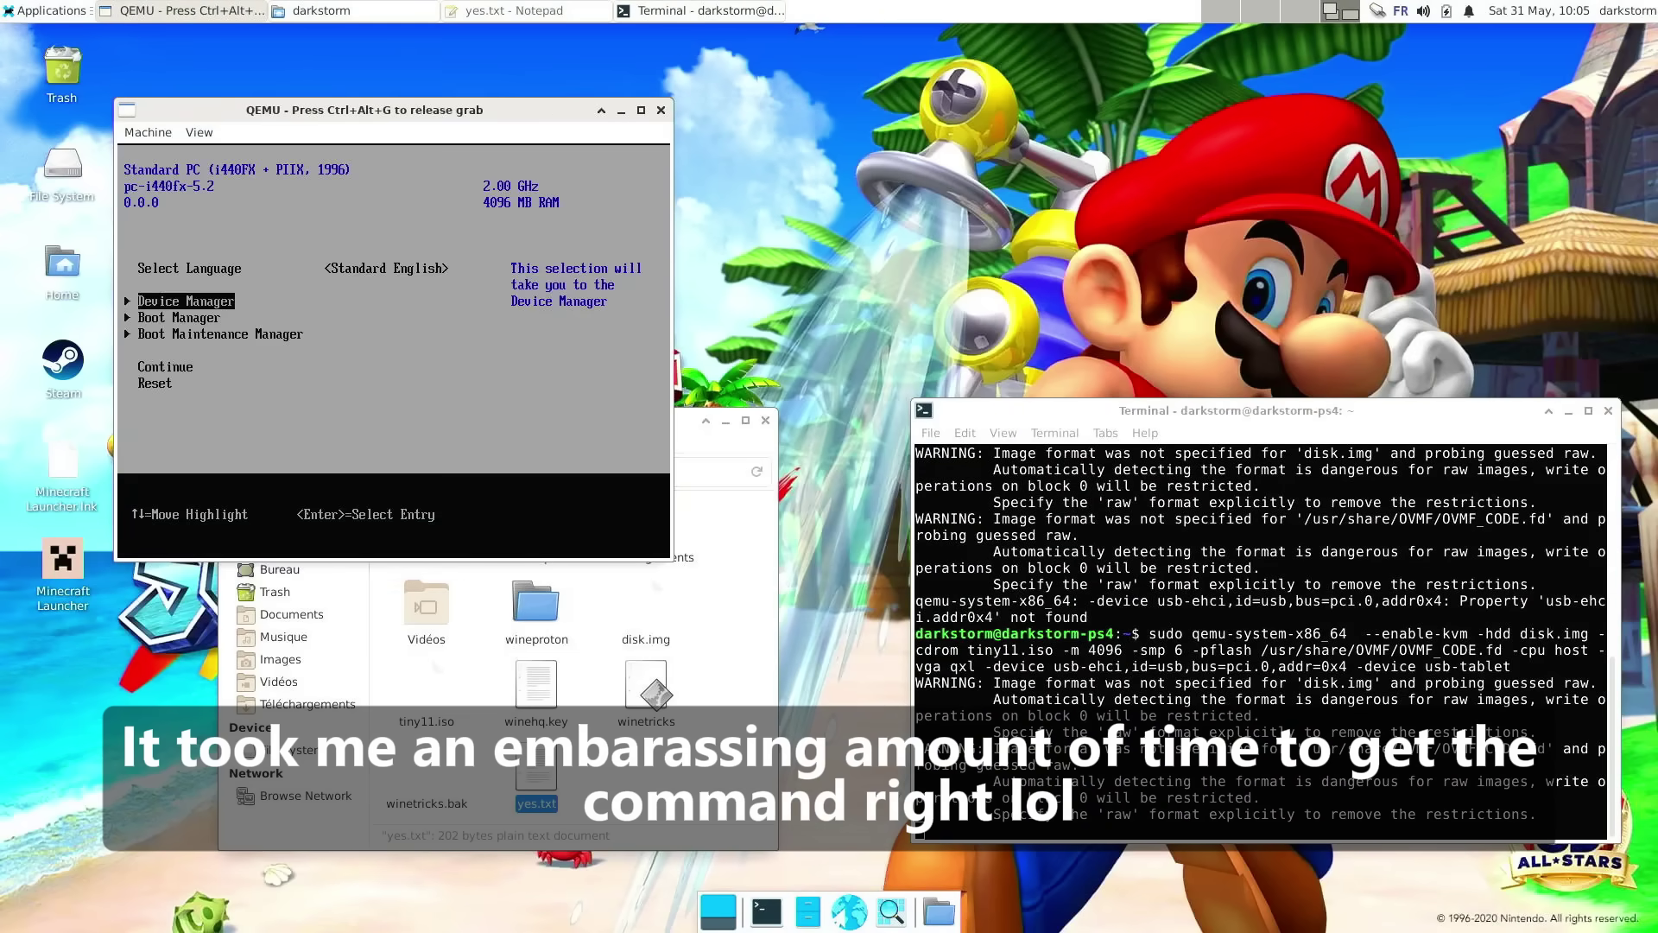
Continue the boot from the virtual machine's firmware menu, using full screen, and sign in to Windows
key("Down")
key("Down")
key("Down")
key("Return")
key("ctrl+alt+f")
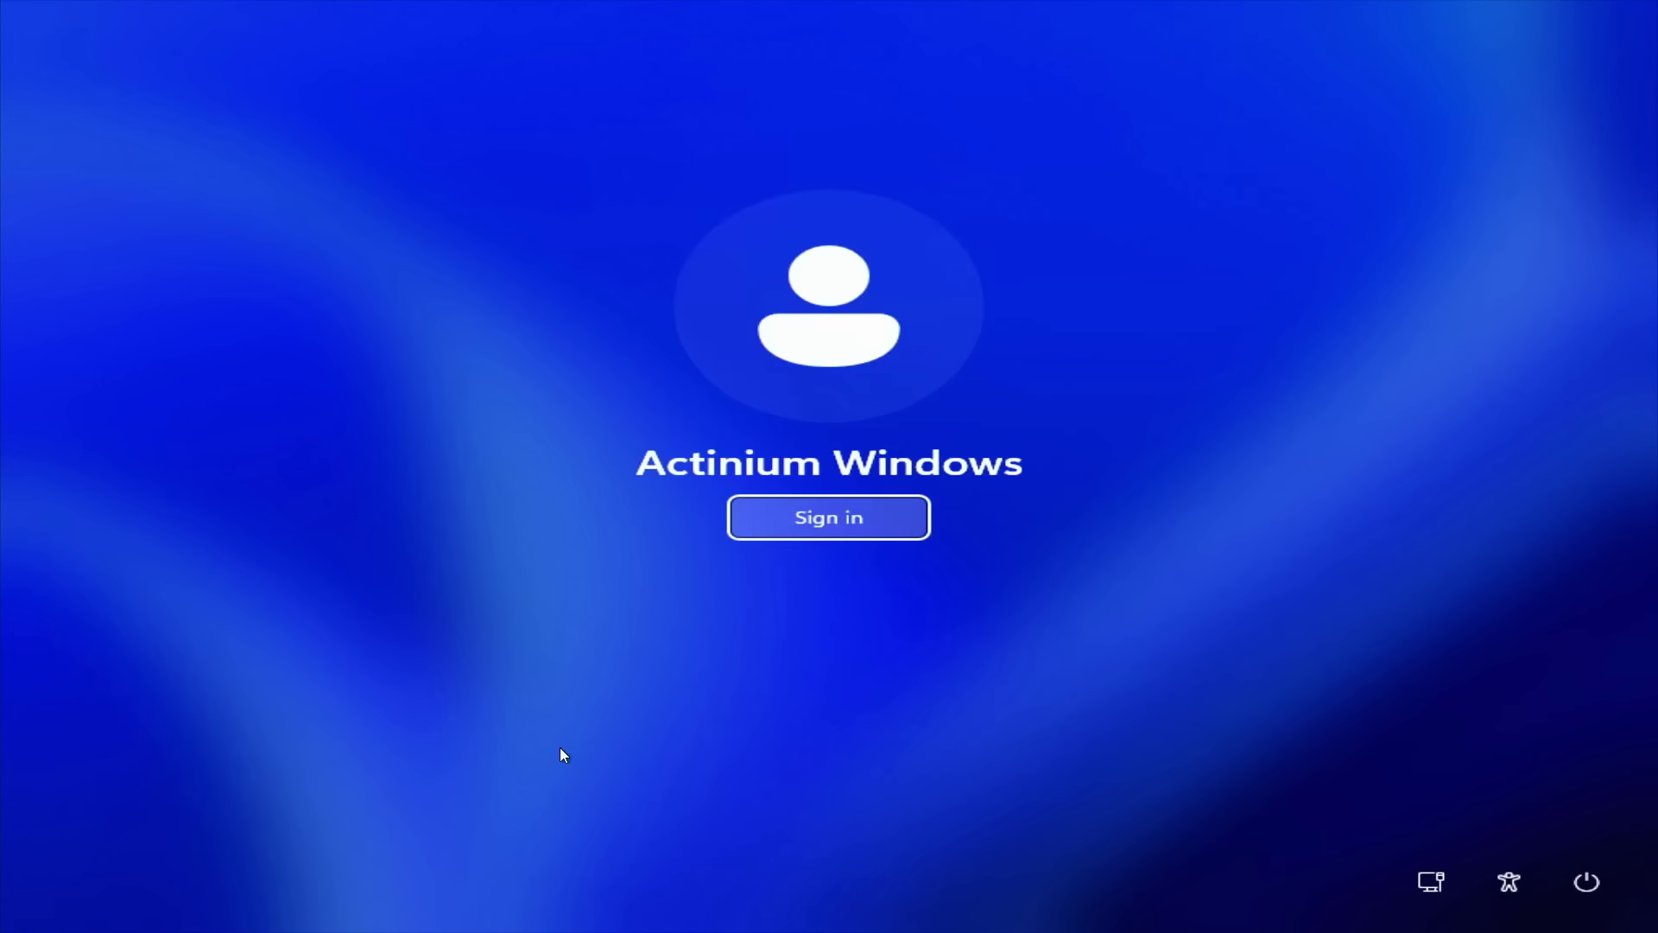
left_click(764, 530)
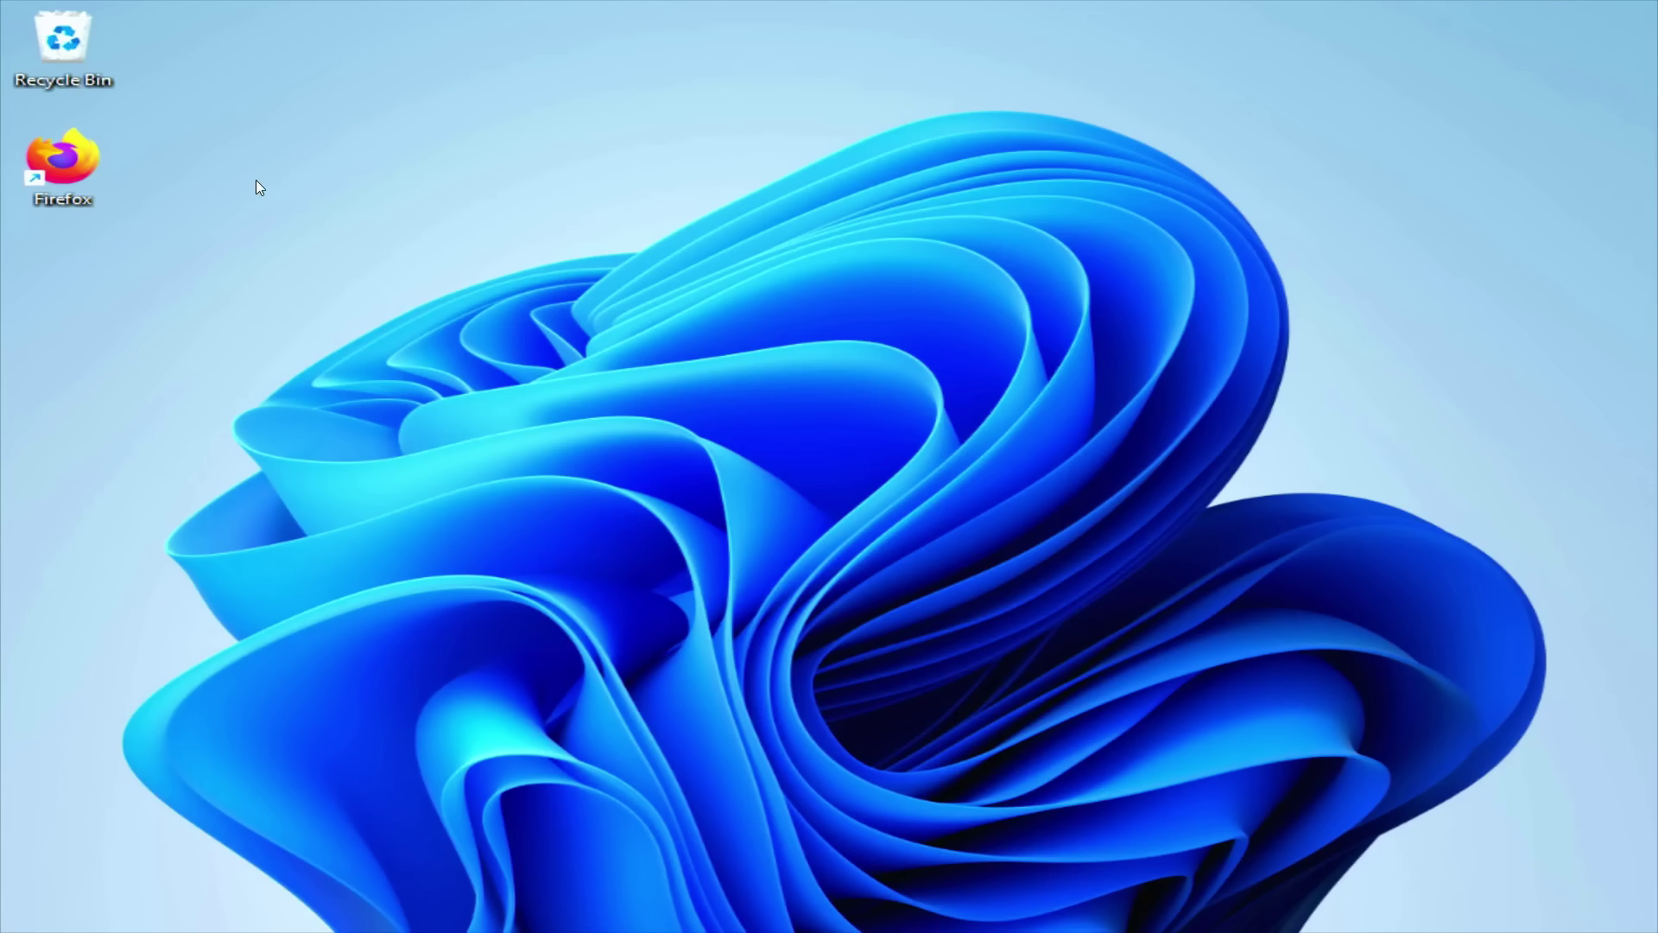
Set the Windows display resolution to 1920 × 1080 in the display settings and close Settings
right_click(199, 102)
left_click(394, 390)
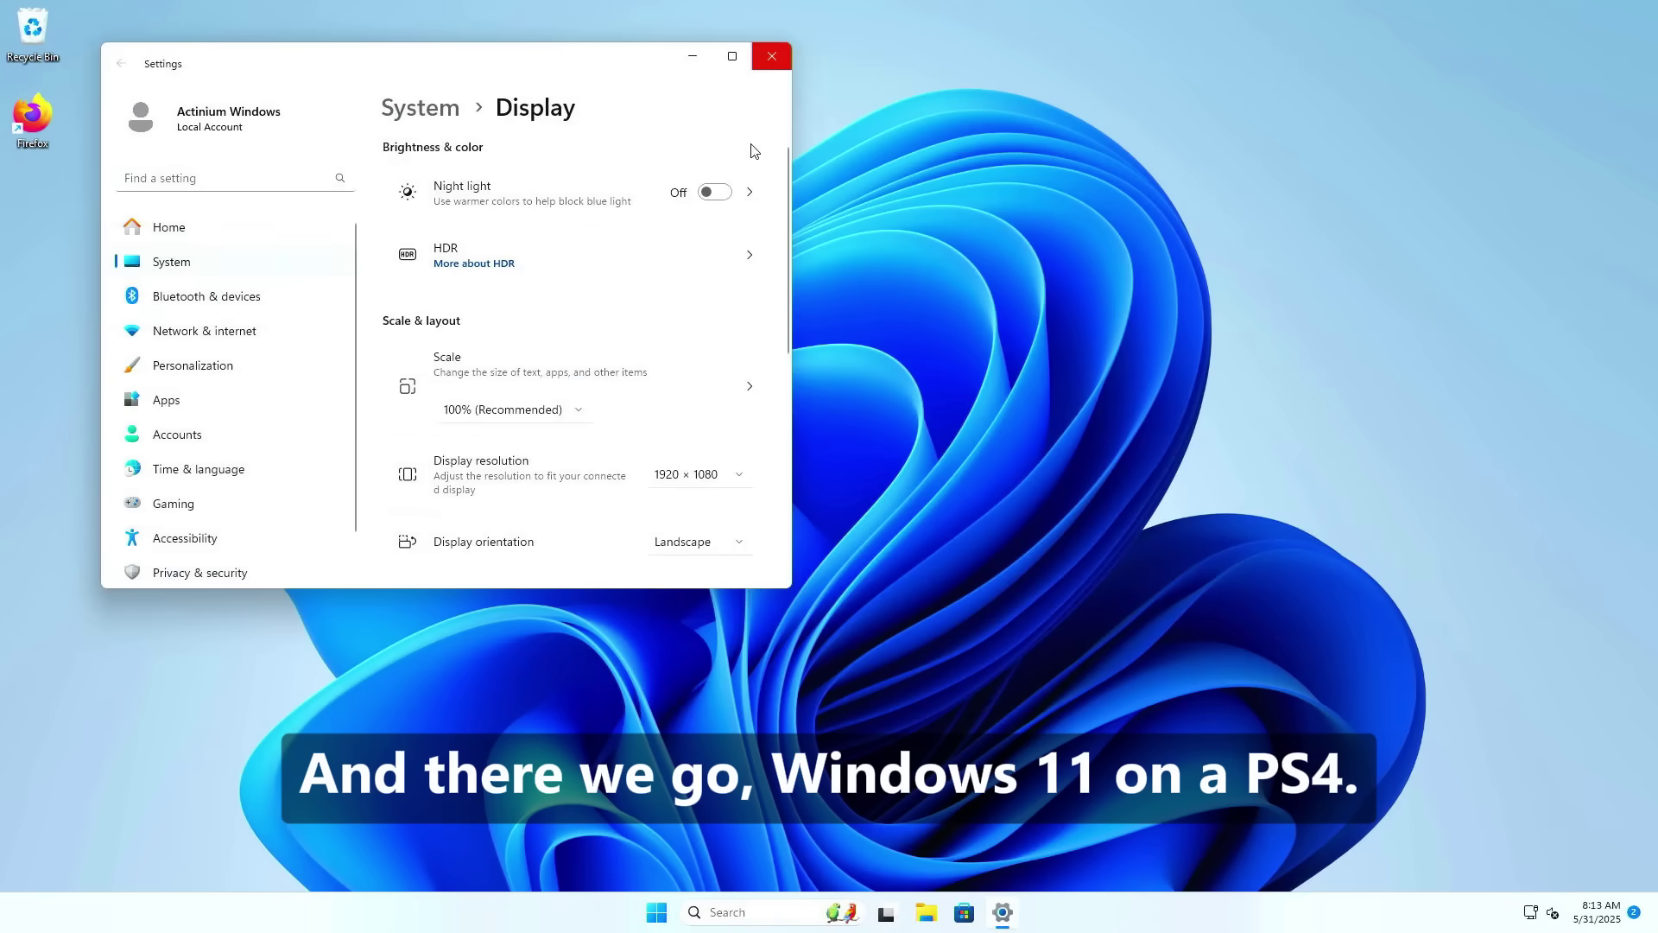
left_click(766, 48)
Look through the list of all installed apps in the Start menu down to Windows Tools
key("super")
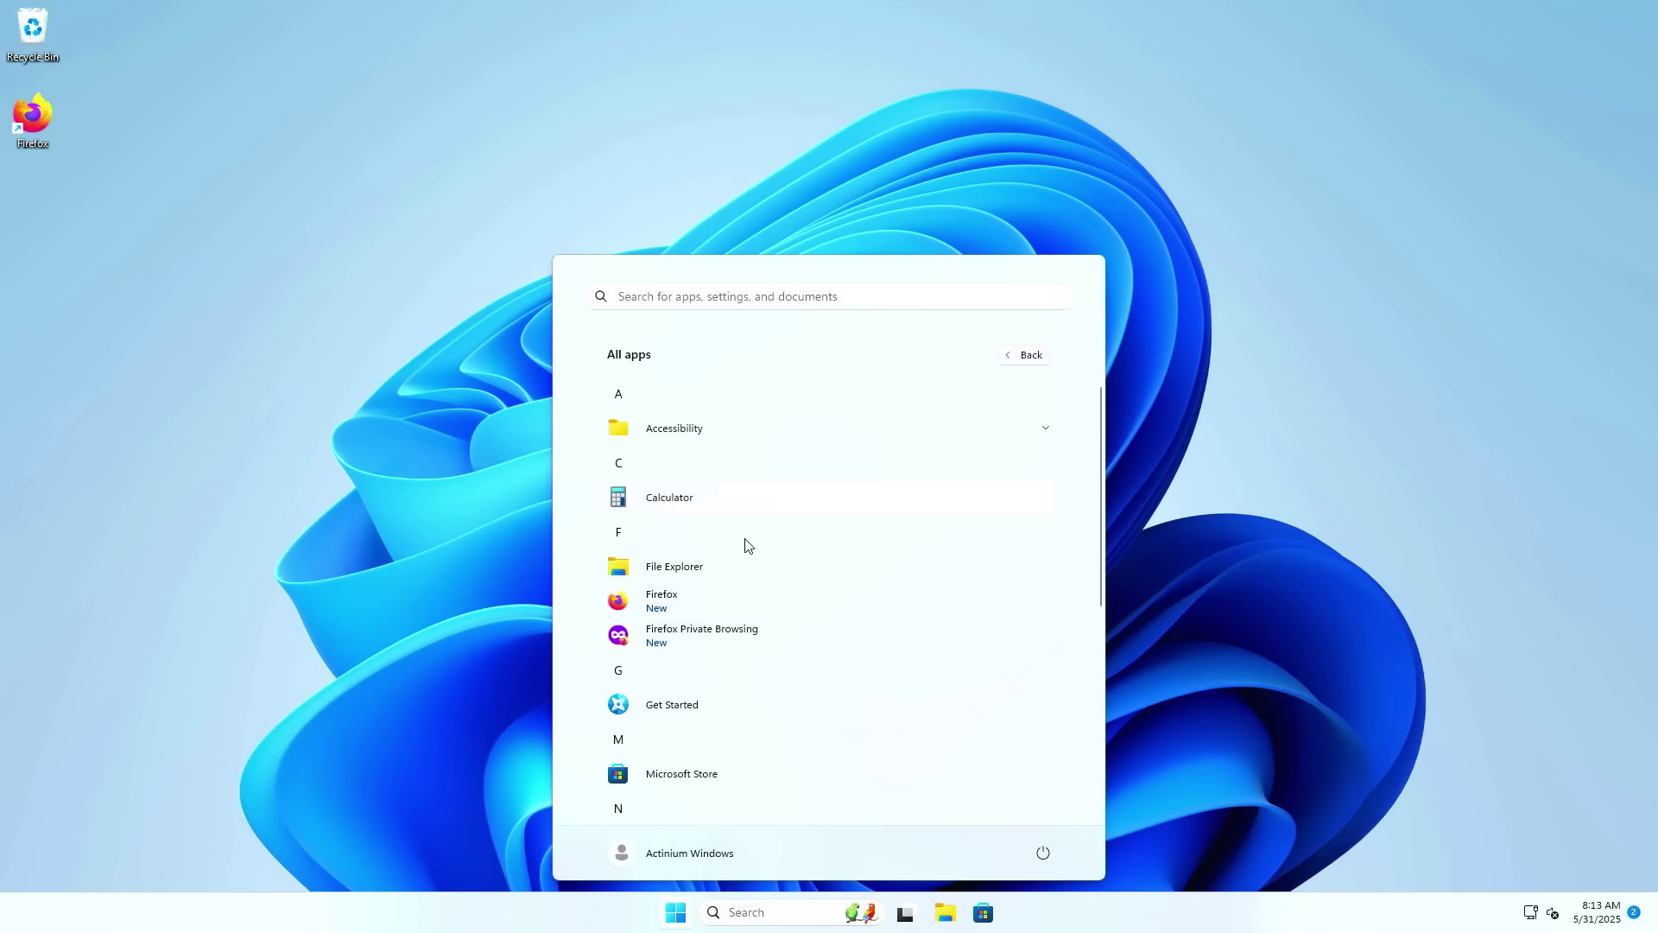
scroll(748, 545, "down", 1)
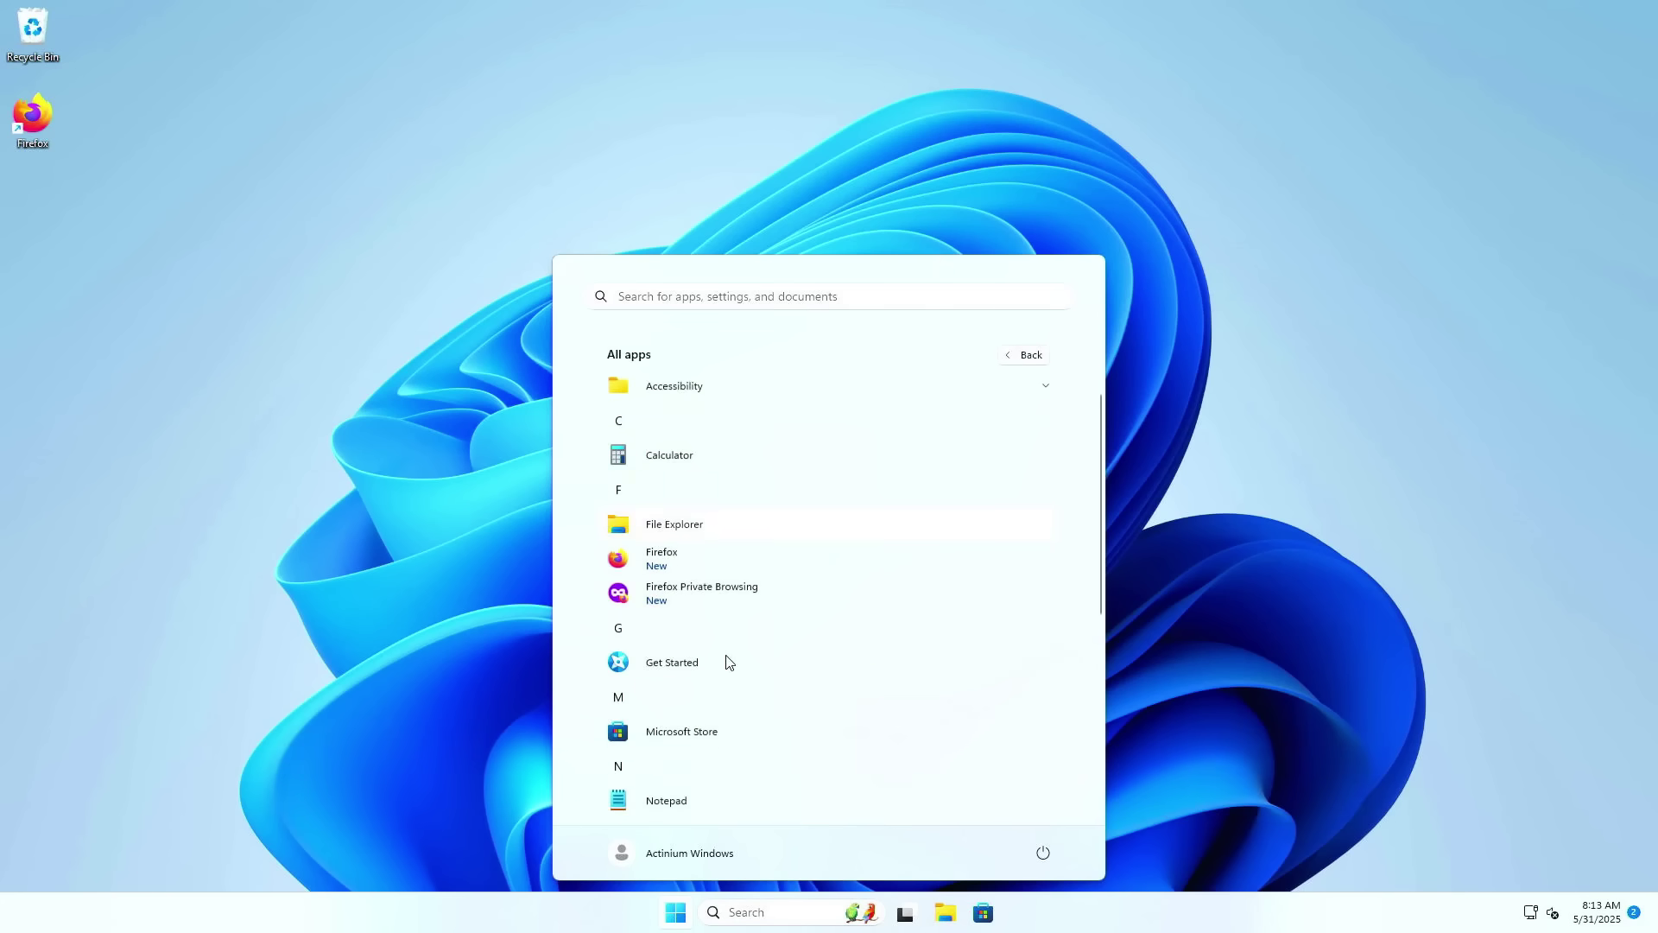
scroll(691, 803, "down", 5)
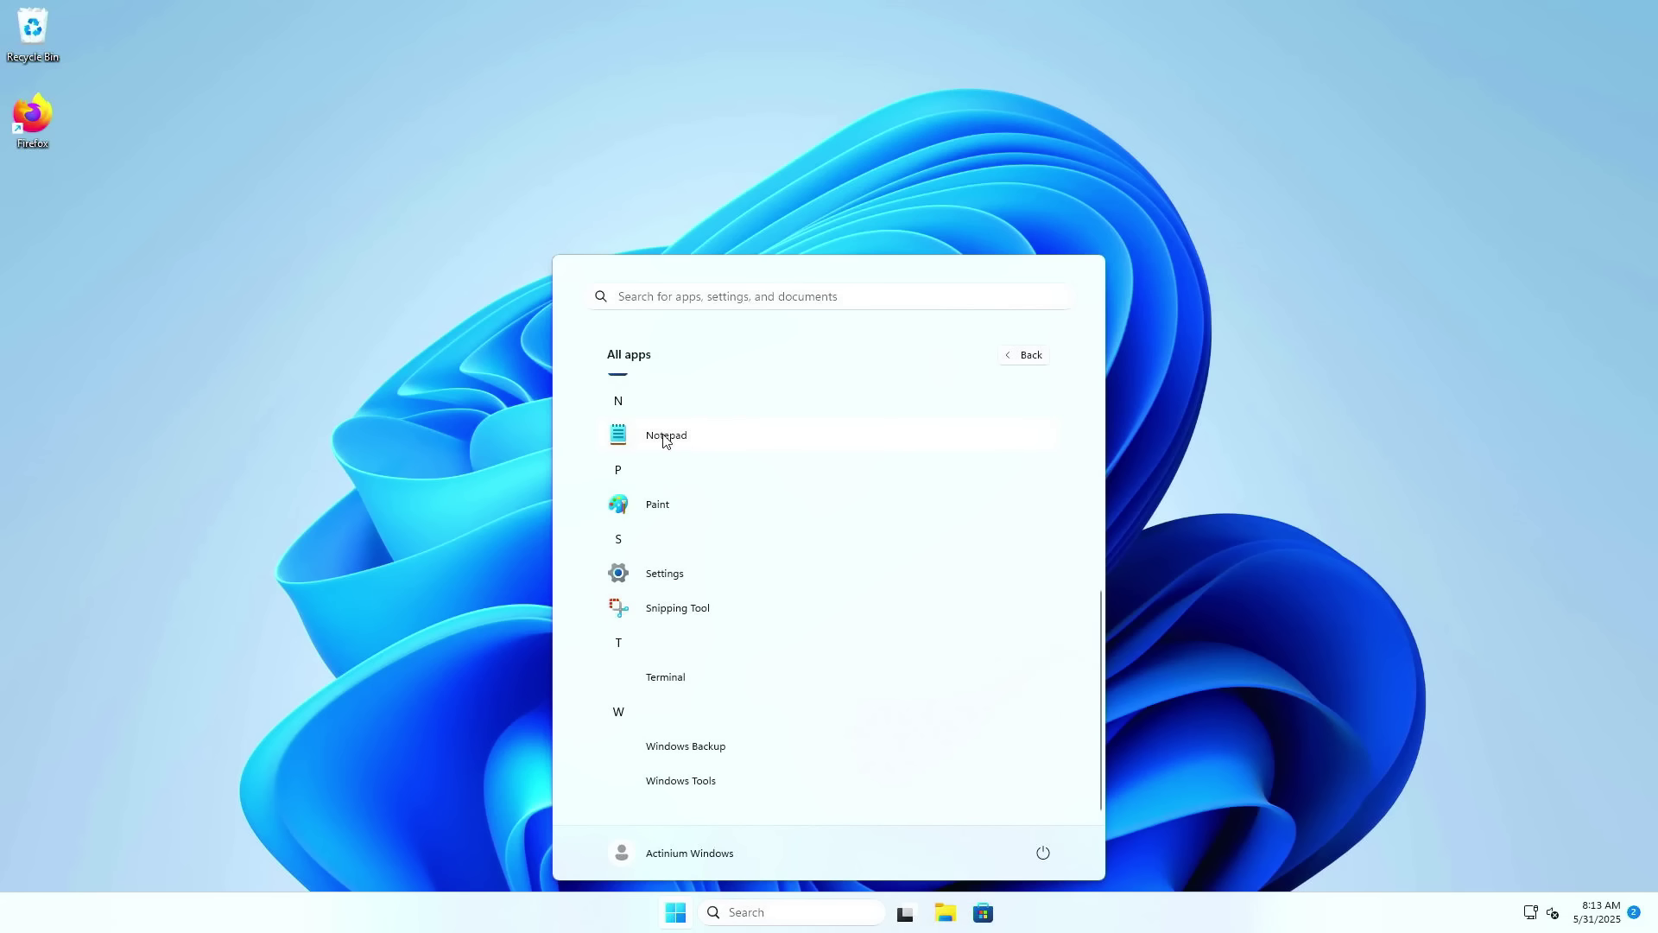
left_click(505, 443)
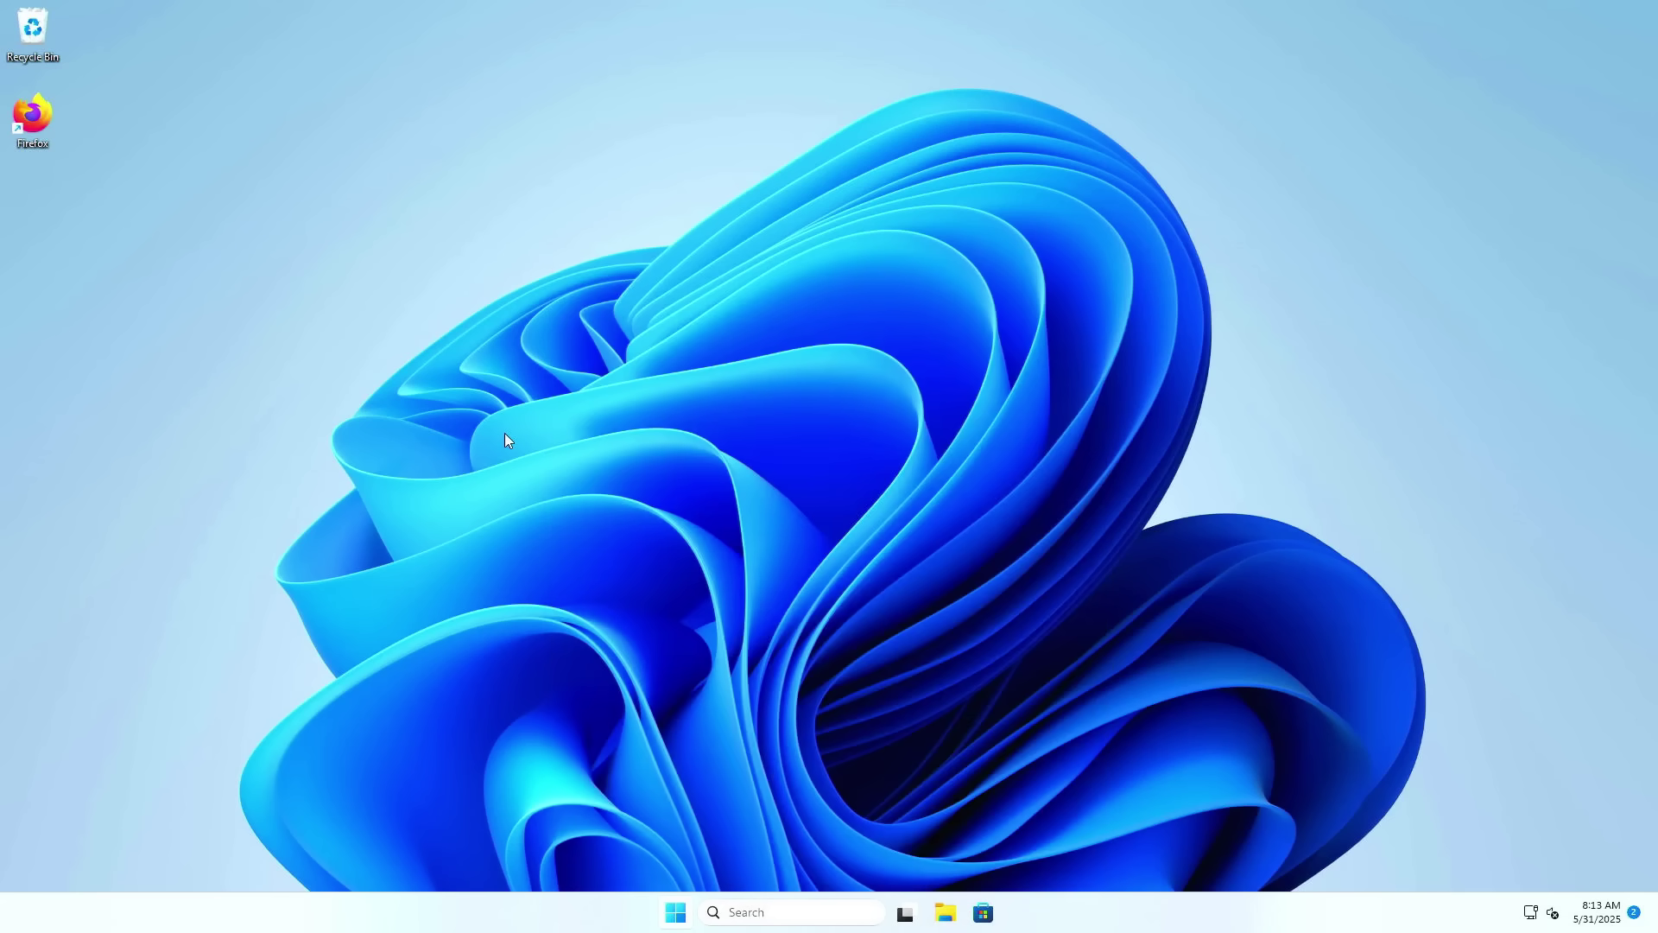
left_click_drag(352, 285, 1204, 660)
left_click_drag(1385, 755, 464, 383)
left_click_drag(155, 215, 1047, 560)
left_click_drag(1437, 733, 118, 164)
left_click_drag(1335, 705, 1000, 412)
Open Task Manager and show its Performance page with the navigation collapsed to icons
right_click(499, 908)
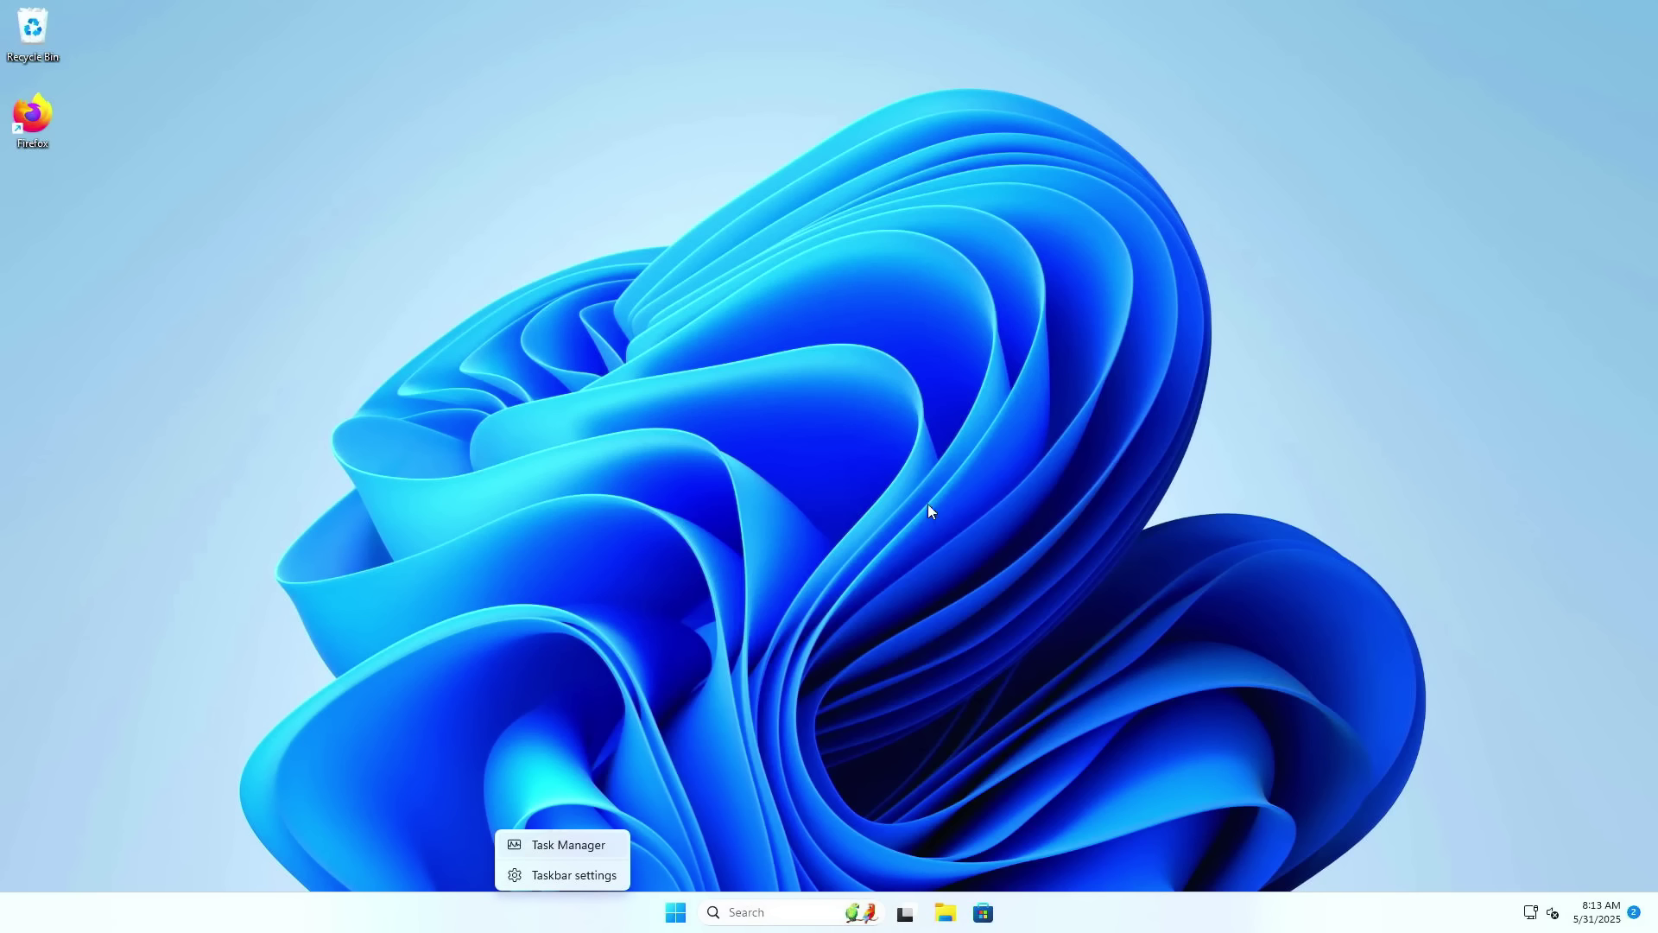
left_click(582, 864)
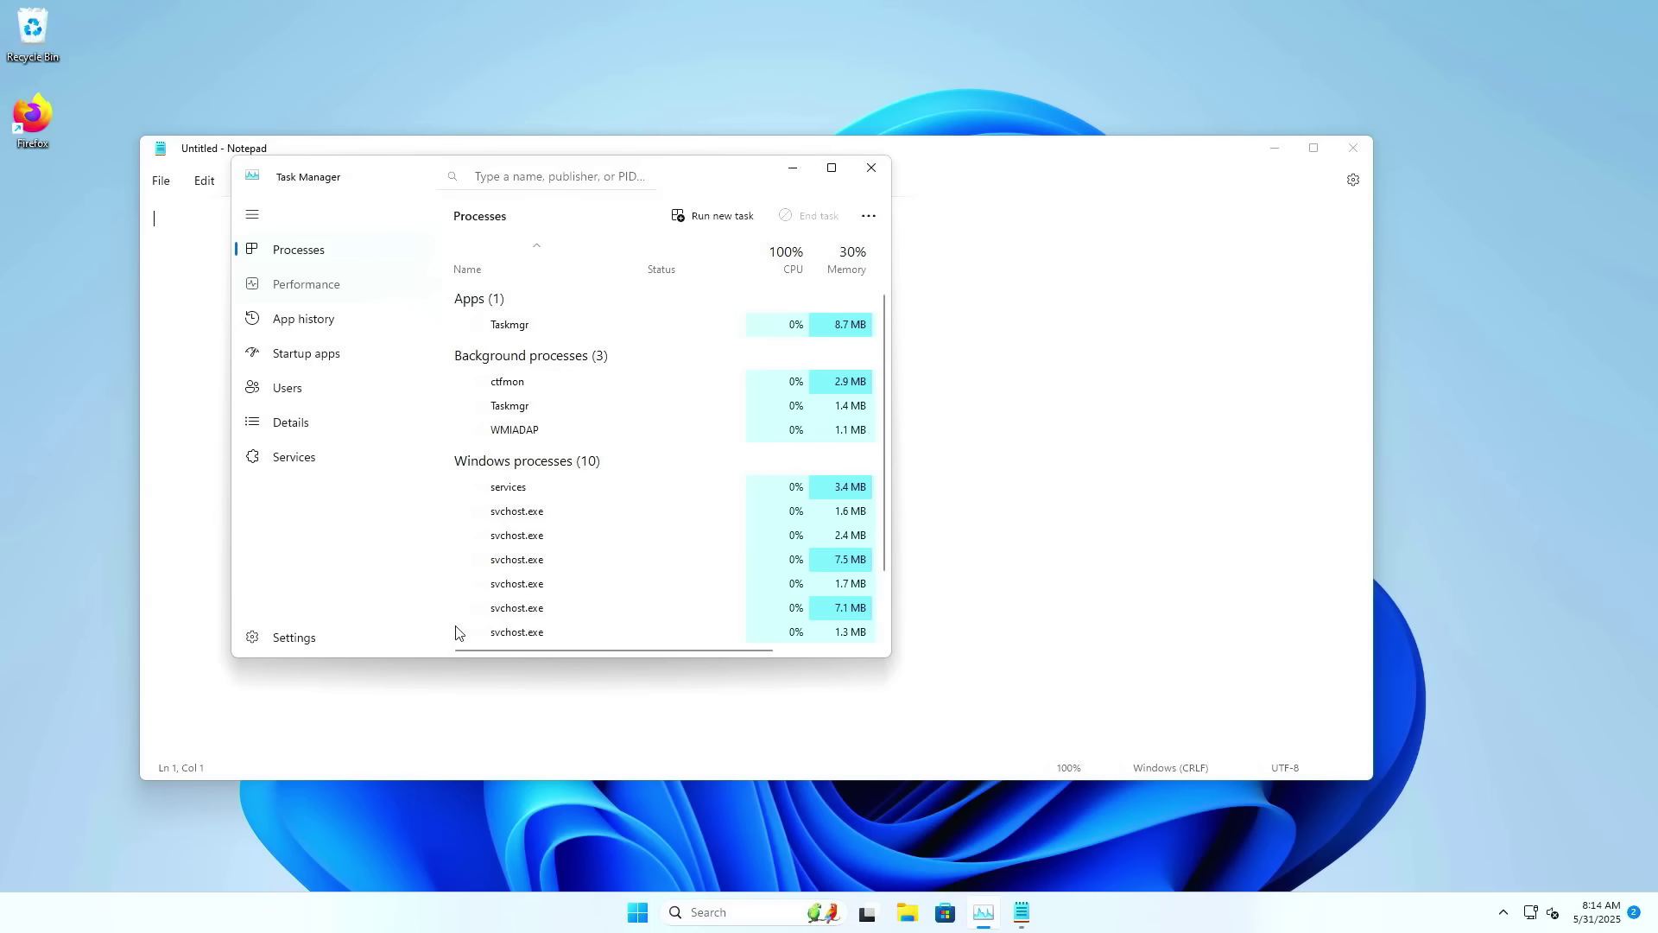
key("ctrl+Tab")
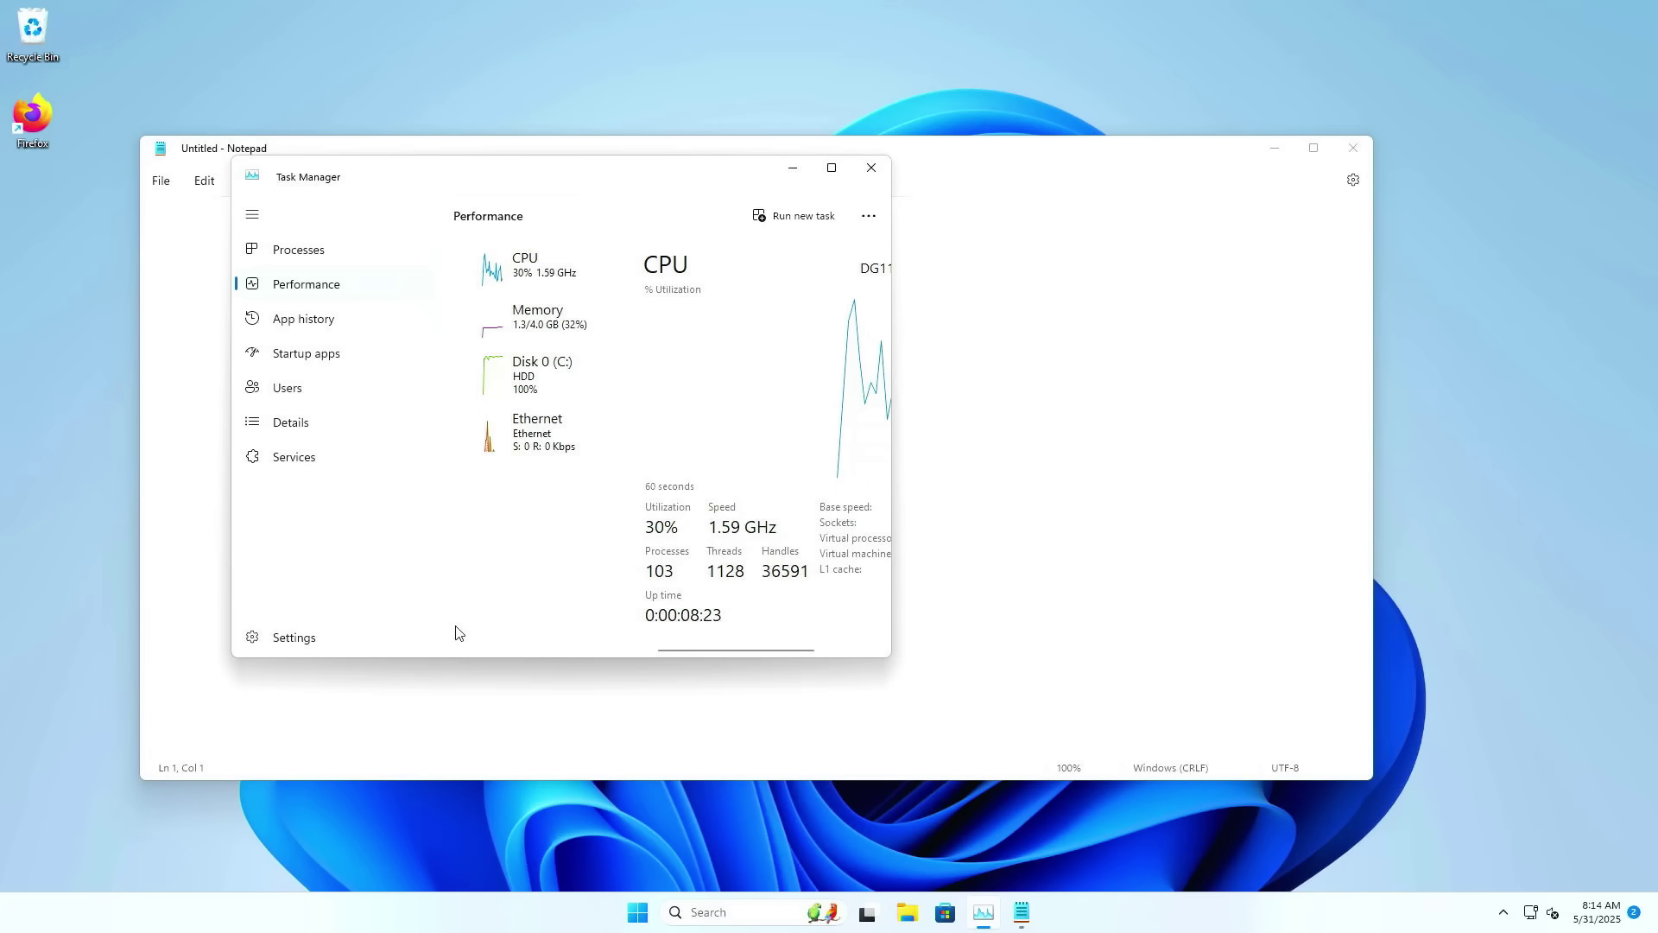
left_click(252, 223)
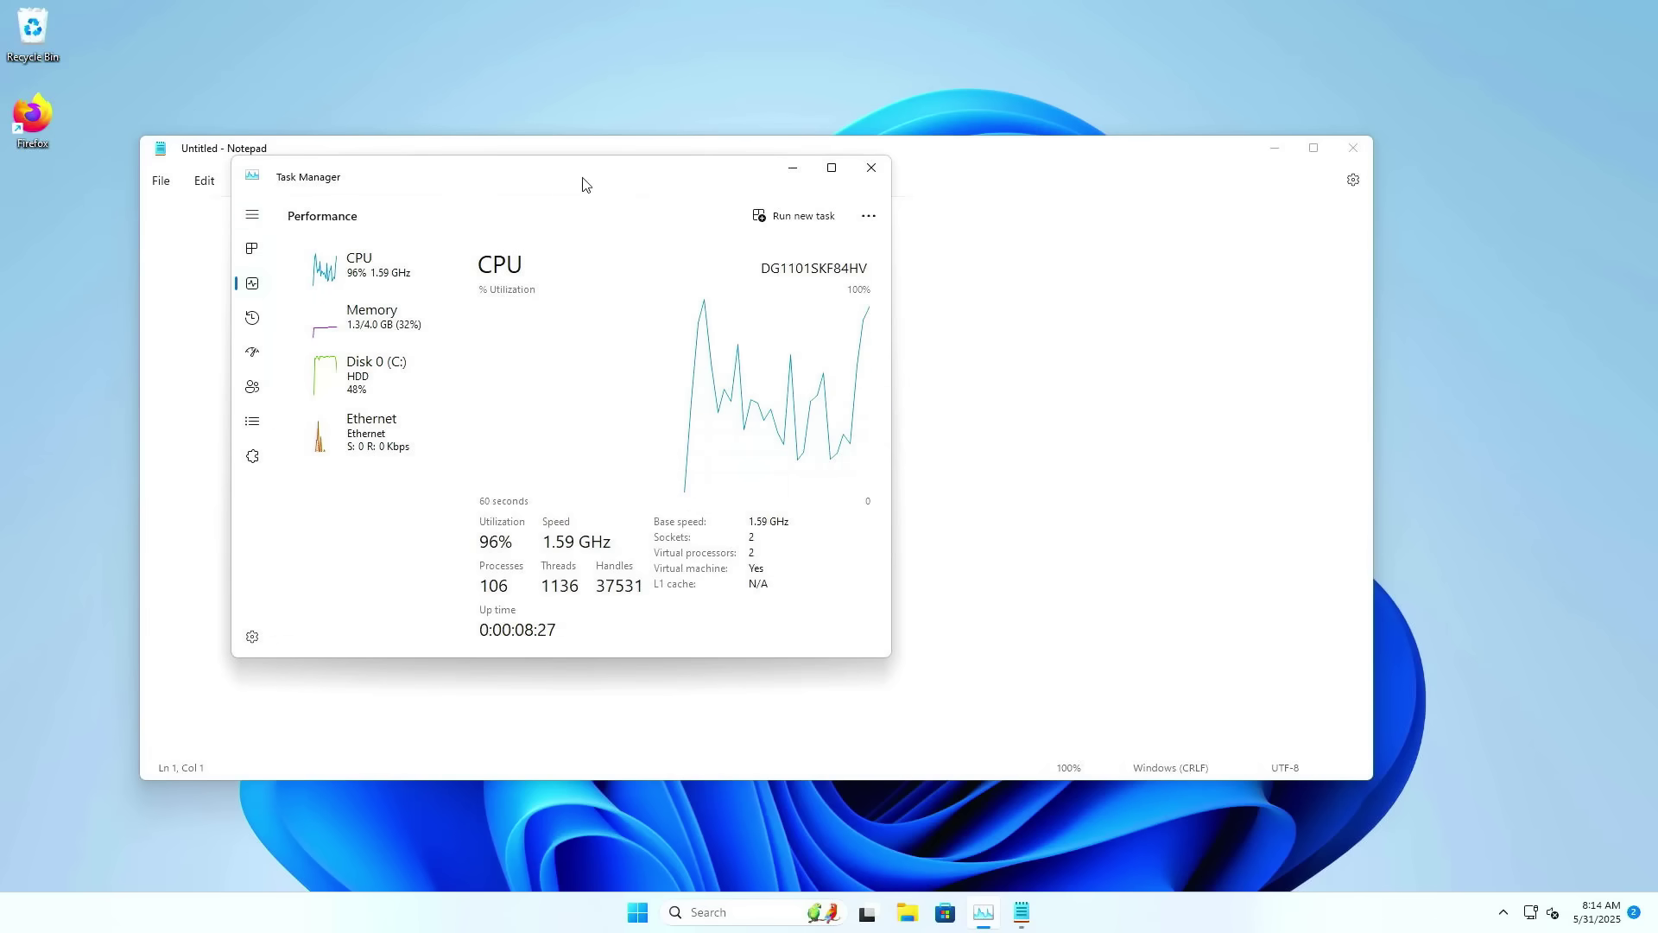
Move Task Manager clear of the Notepad text area and examine the Memory and CPU performance graphs
left_click_drag(485, 175, 1019, 317)
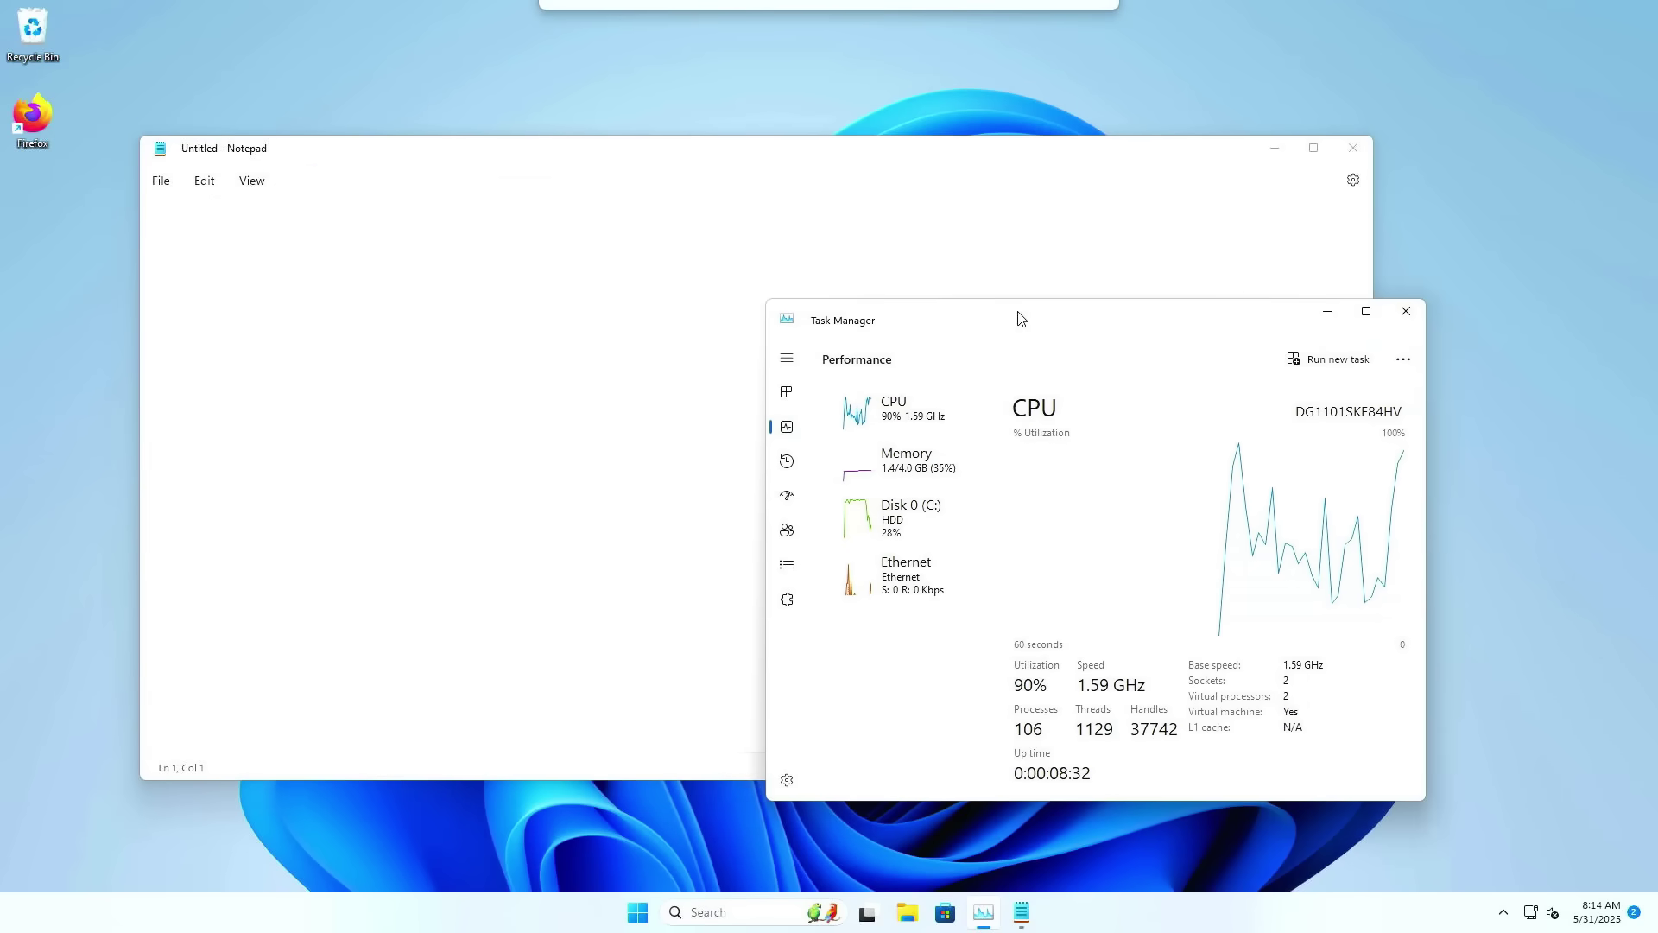
left_click(922, 477)
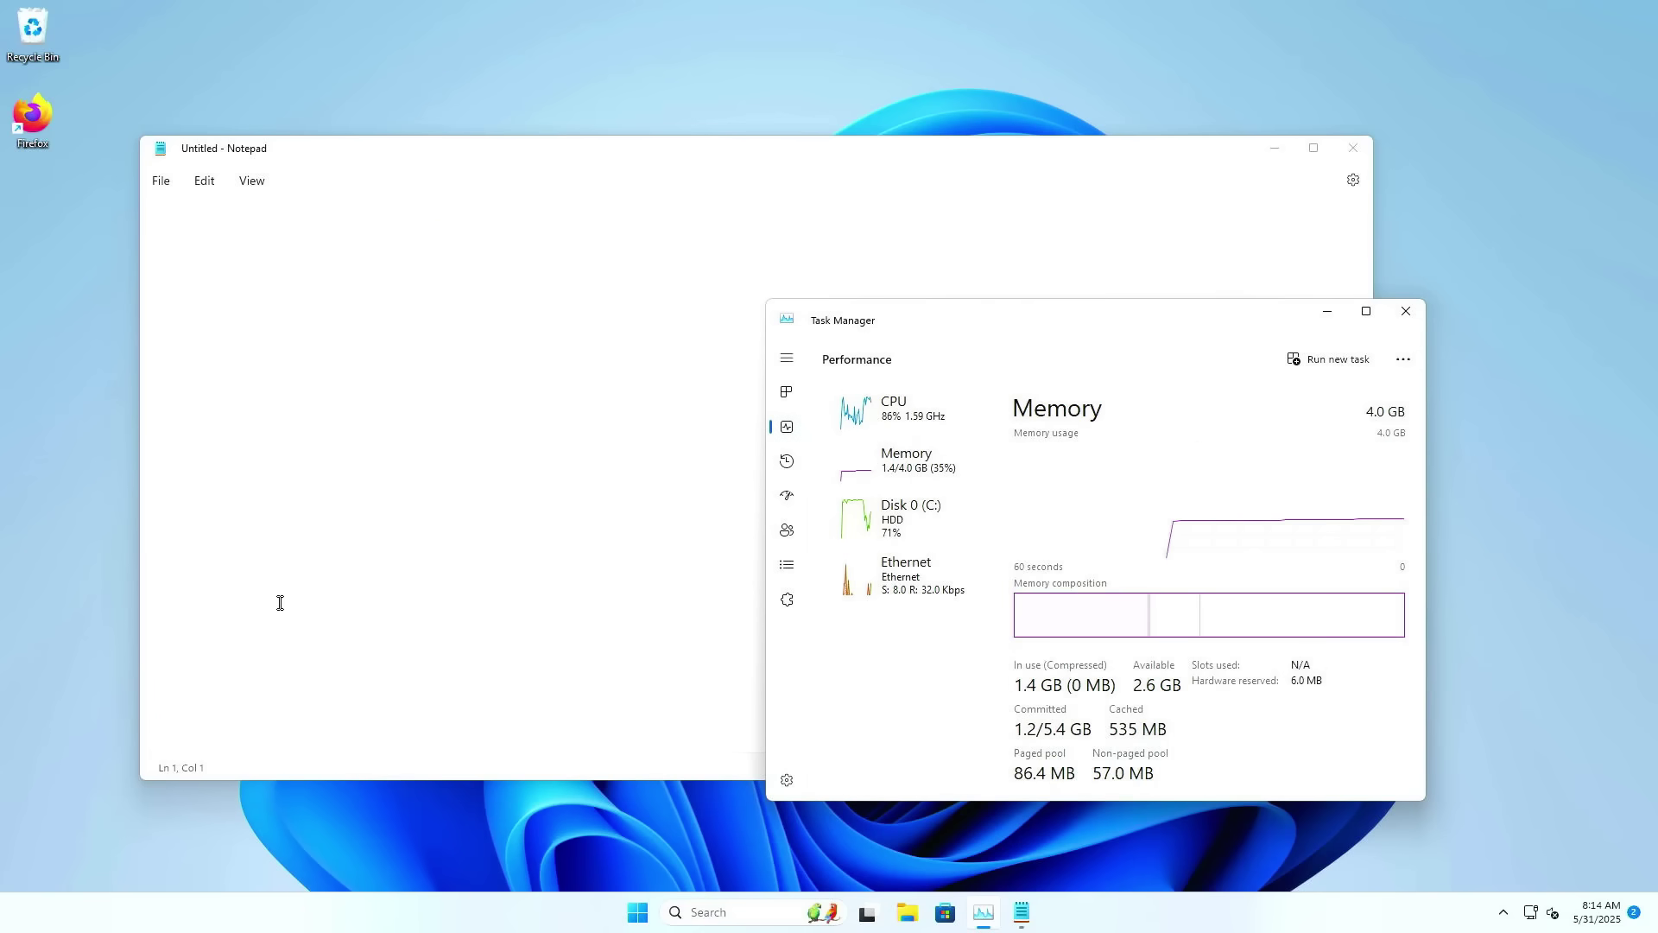
left_click(907, 420)
Reposition the blank Notepad window and write "Windows 11 is actually running on a PS4!!!" in it
left_click(500, 346)
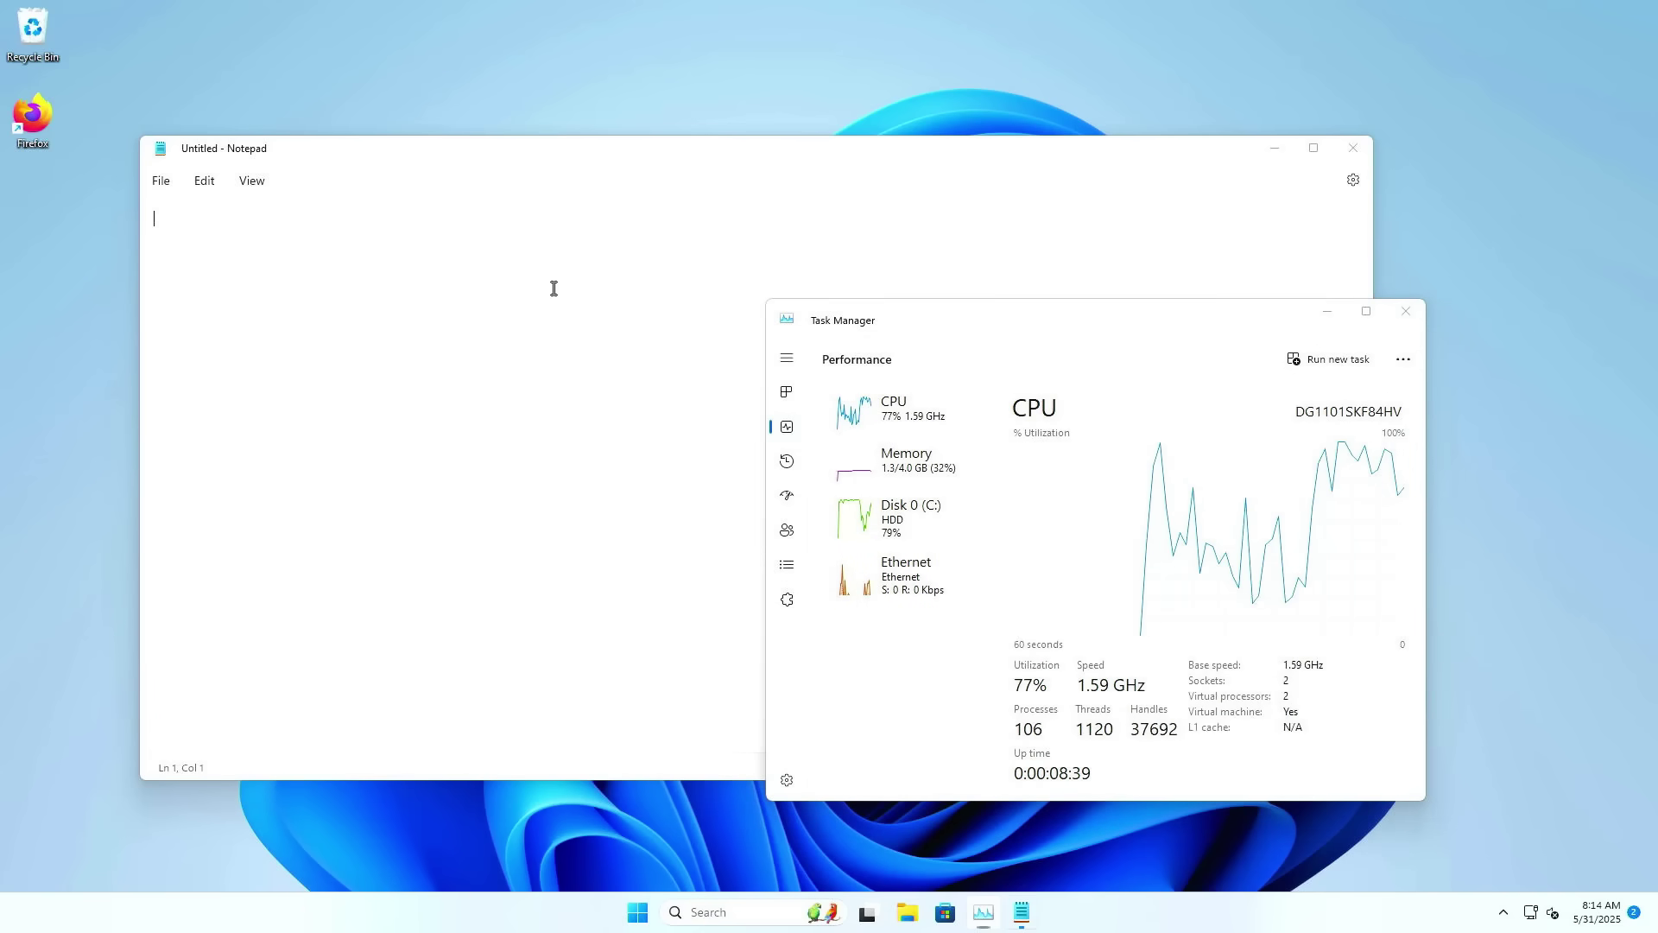
left_click_drag(485, 155, 371, 258)
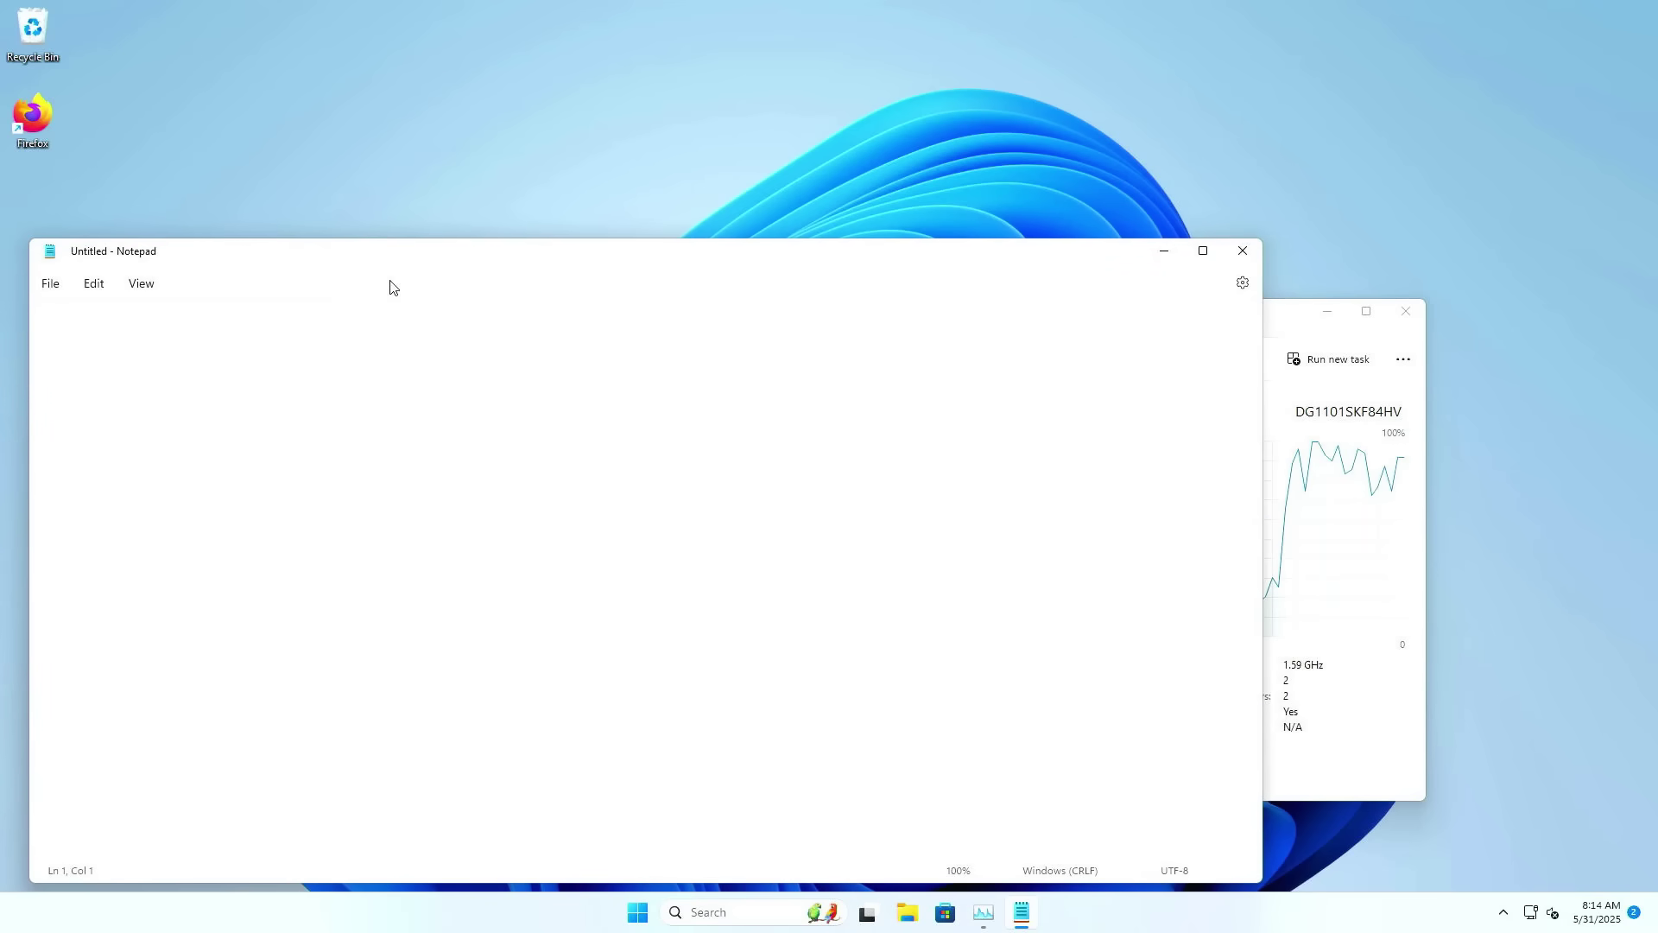
type("Window")
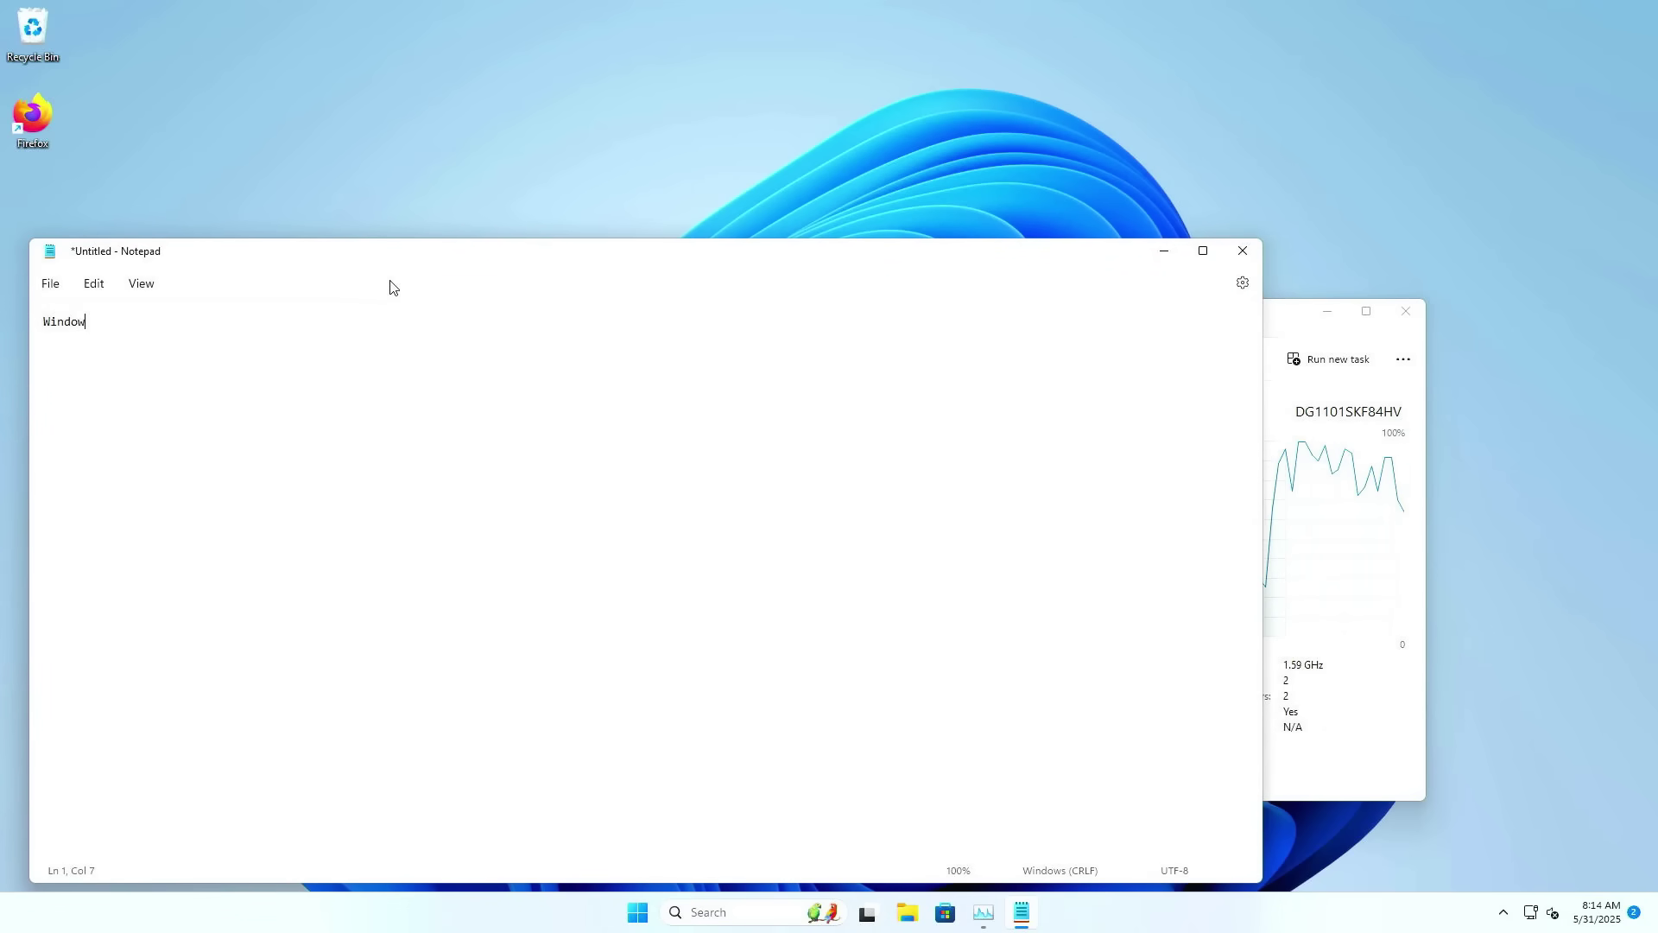
type("s 11 ")
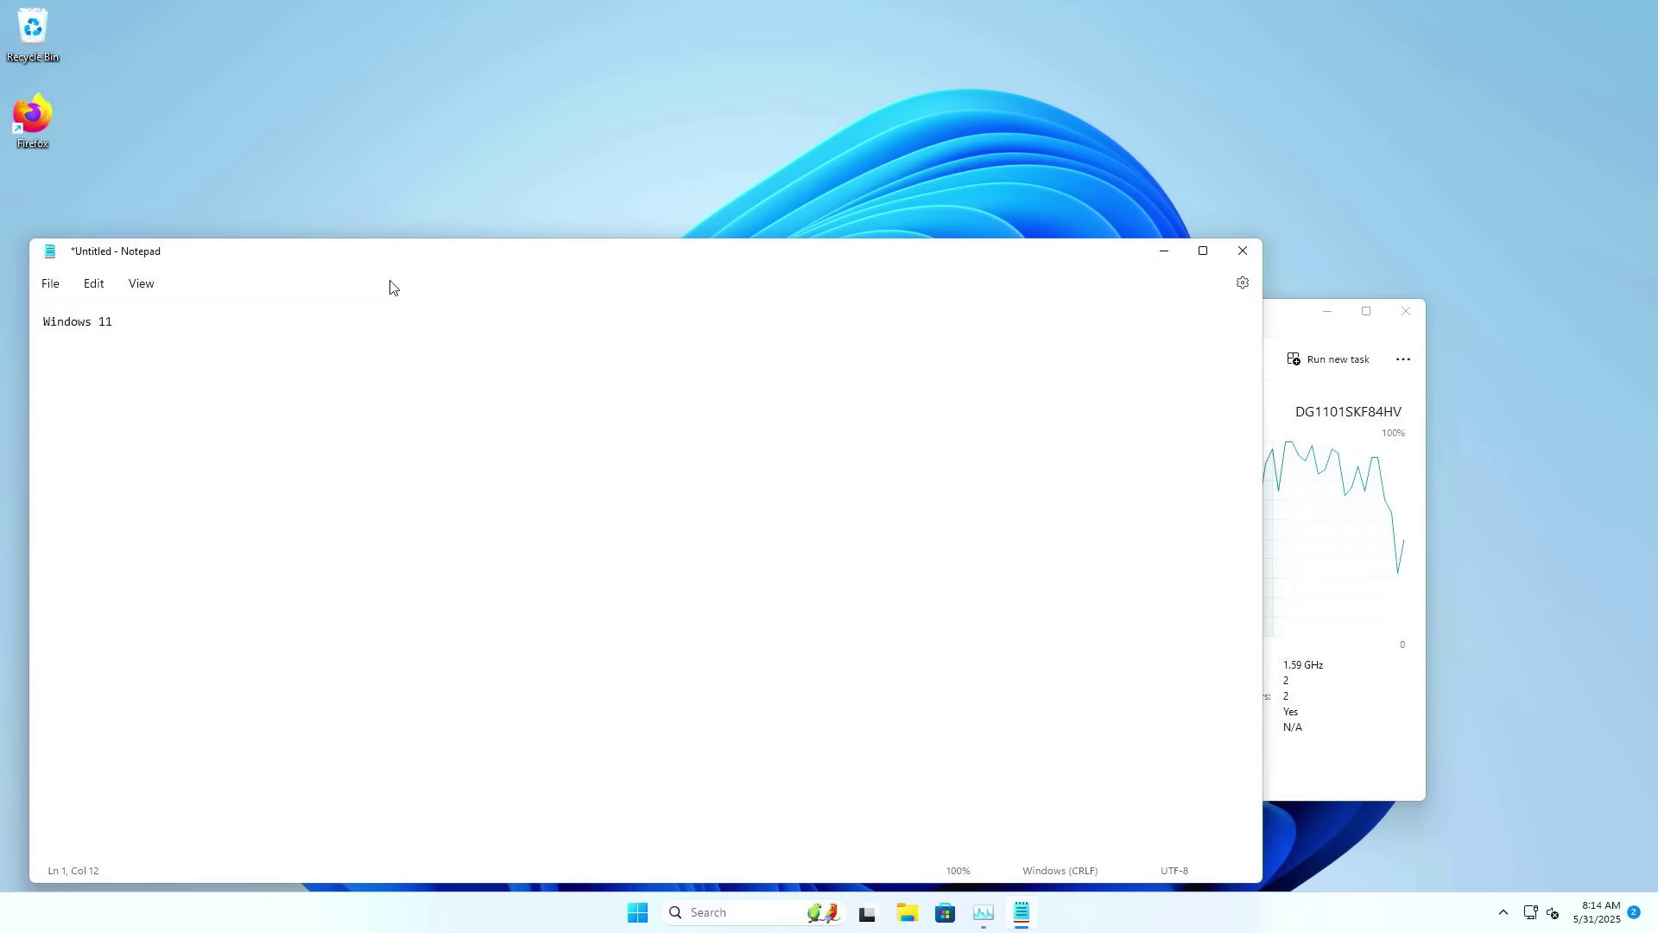
type("is actually ")
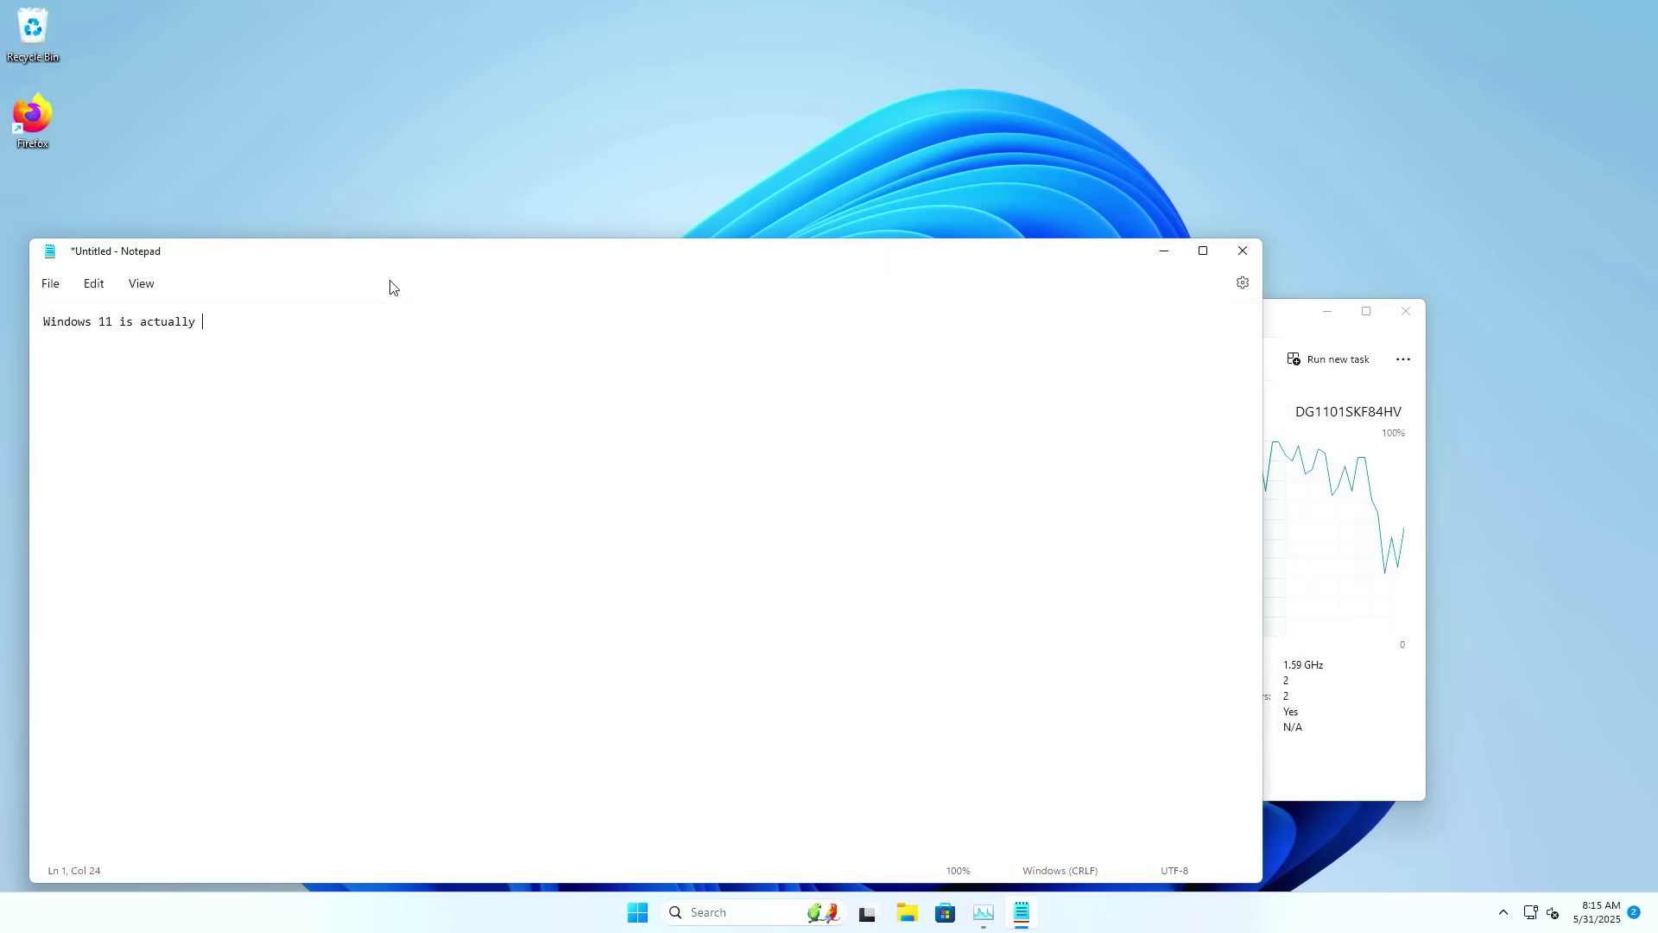
type("running on a")
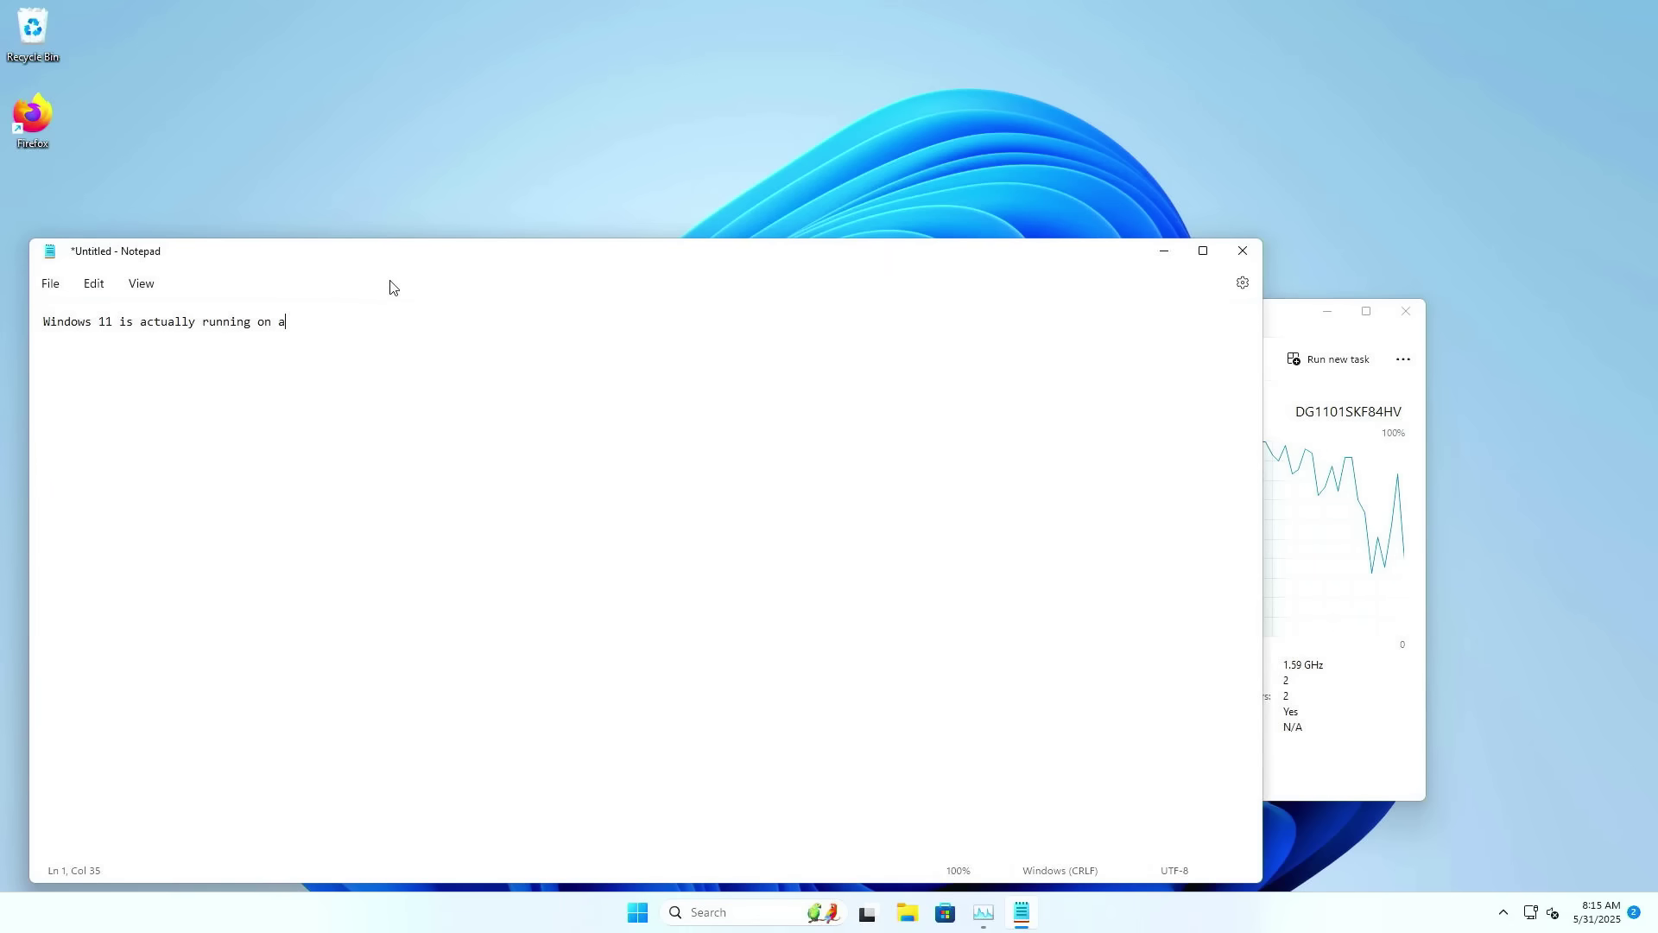
type(" PS4!!")
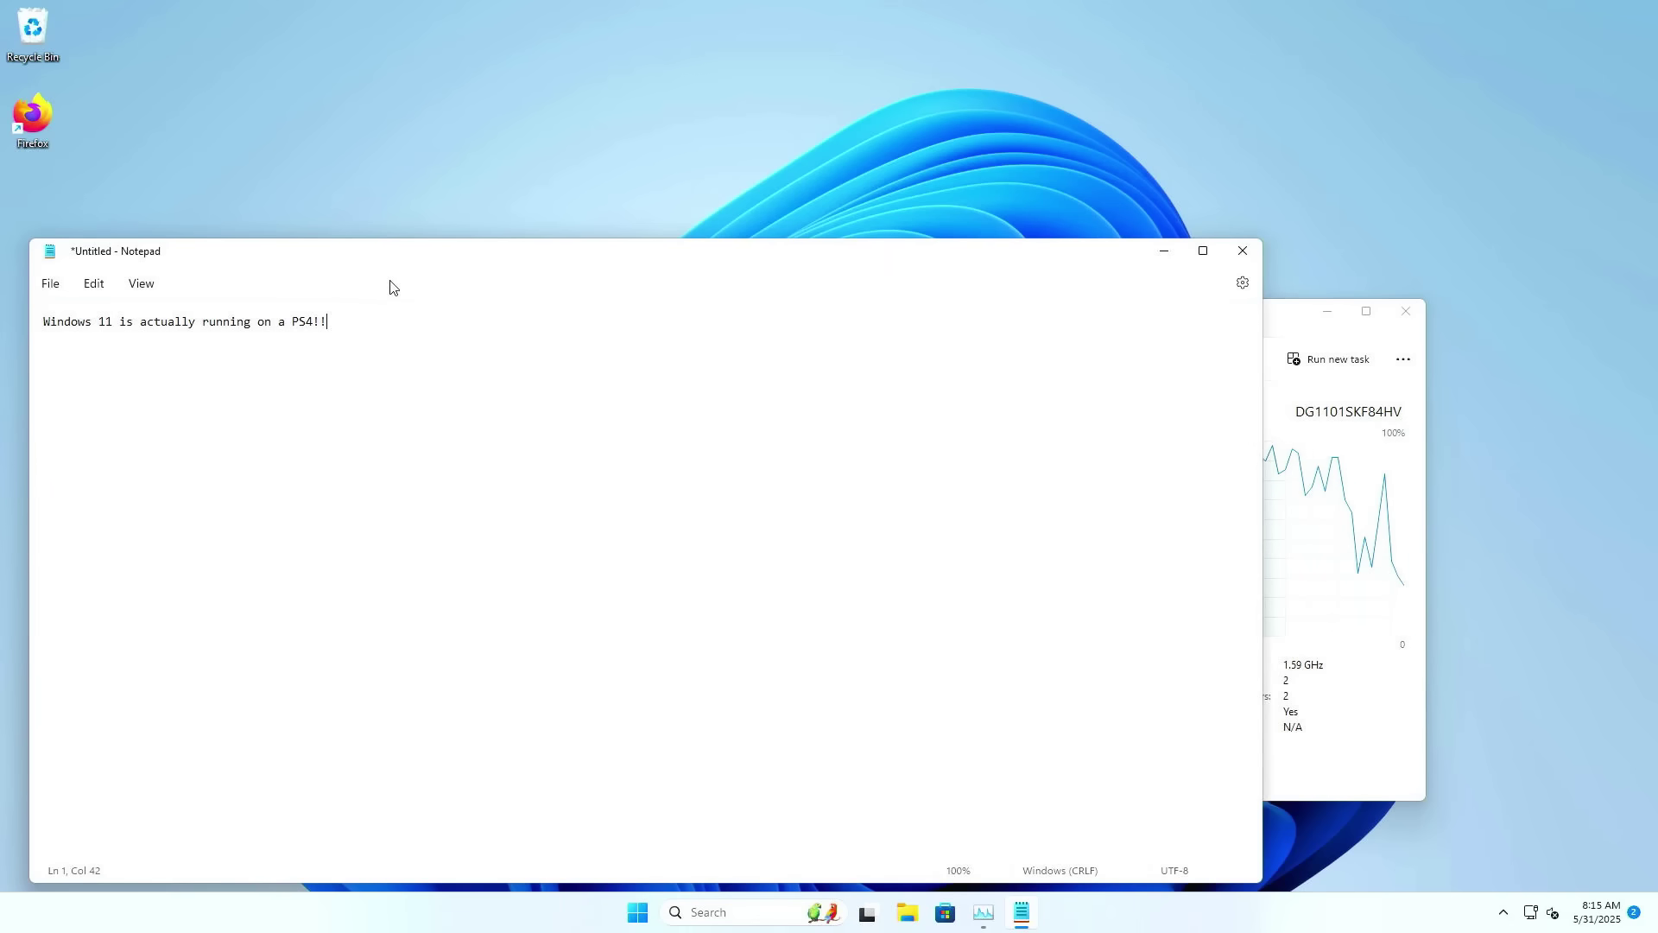
type("!")
type(",")
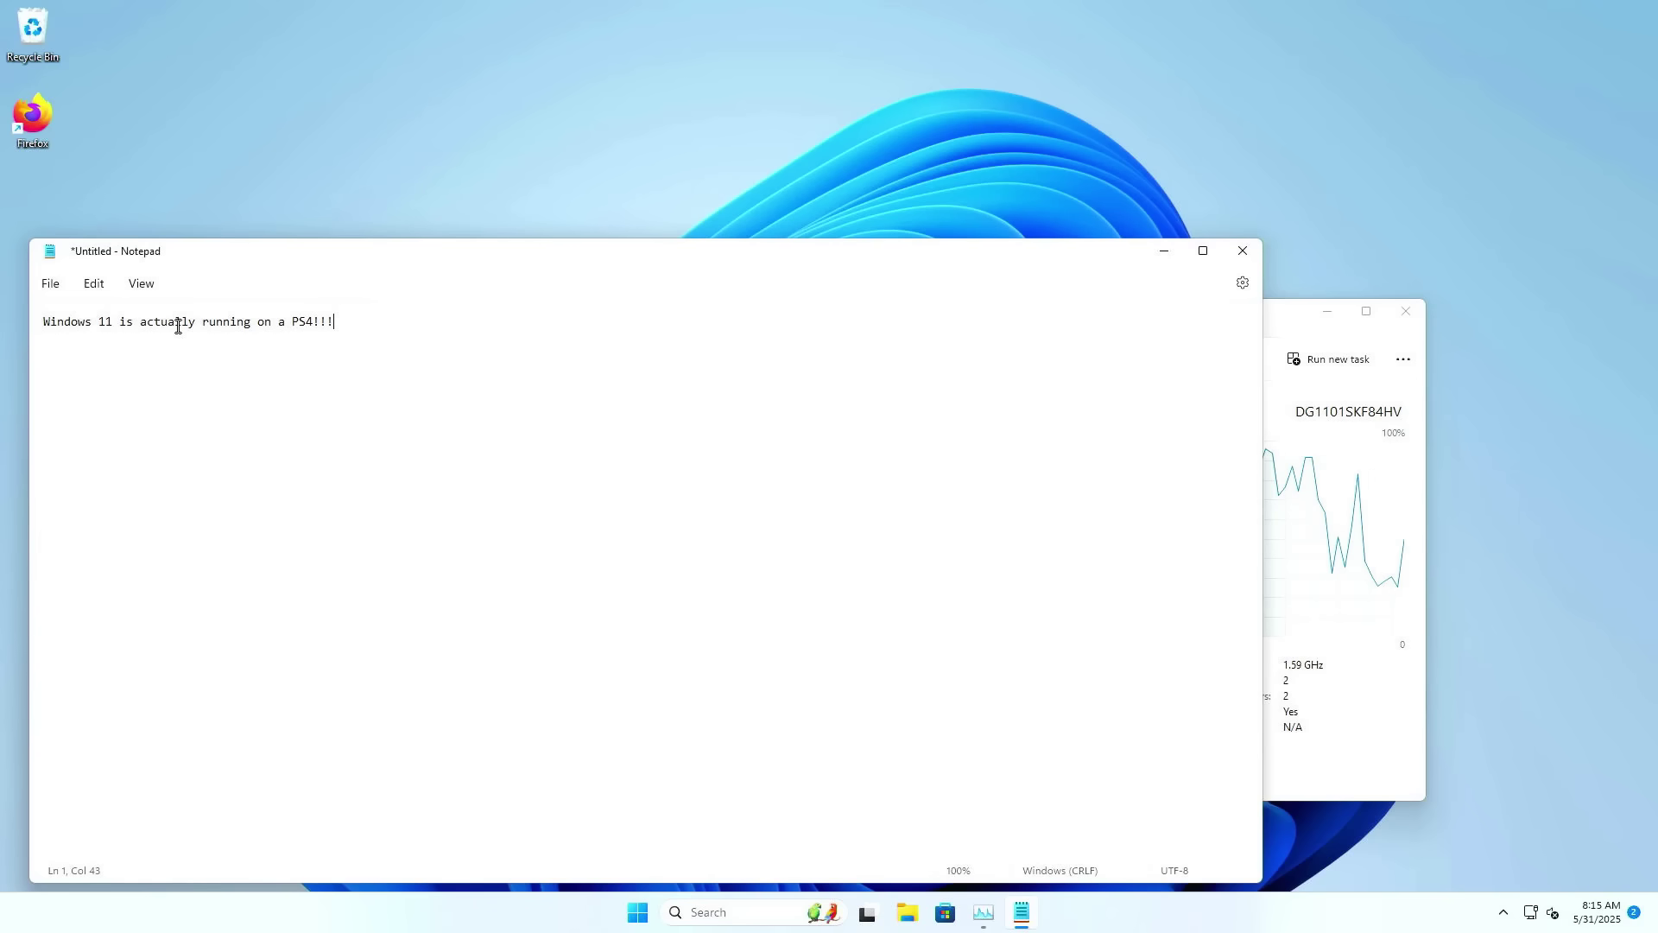
key("super")
type("er")
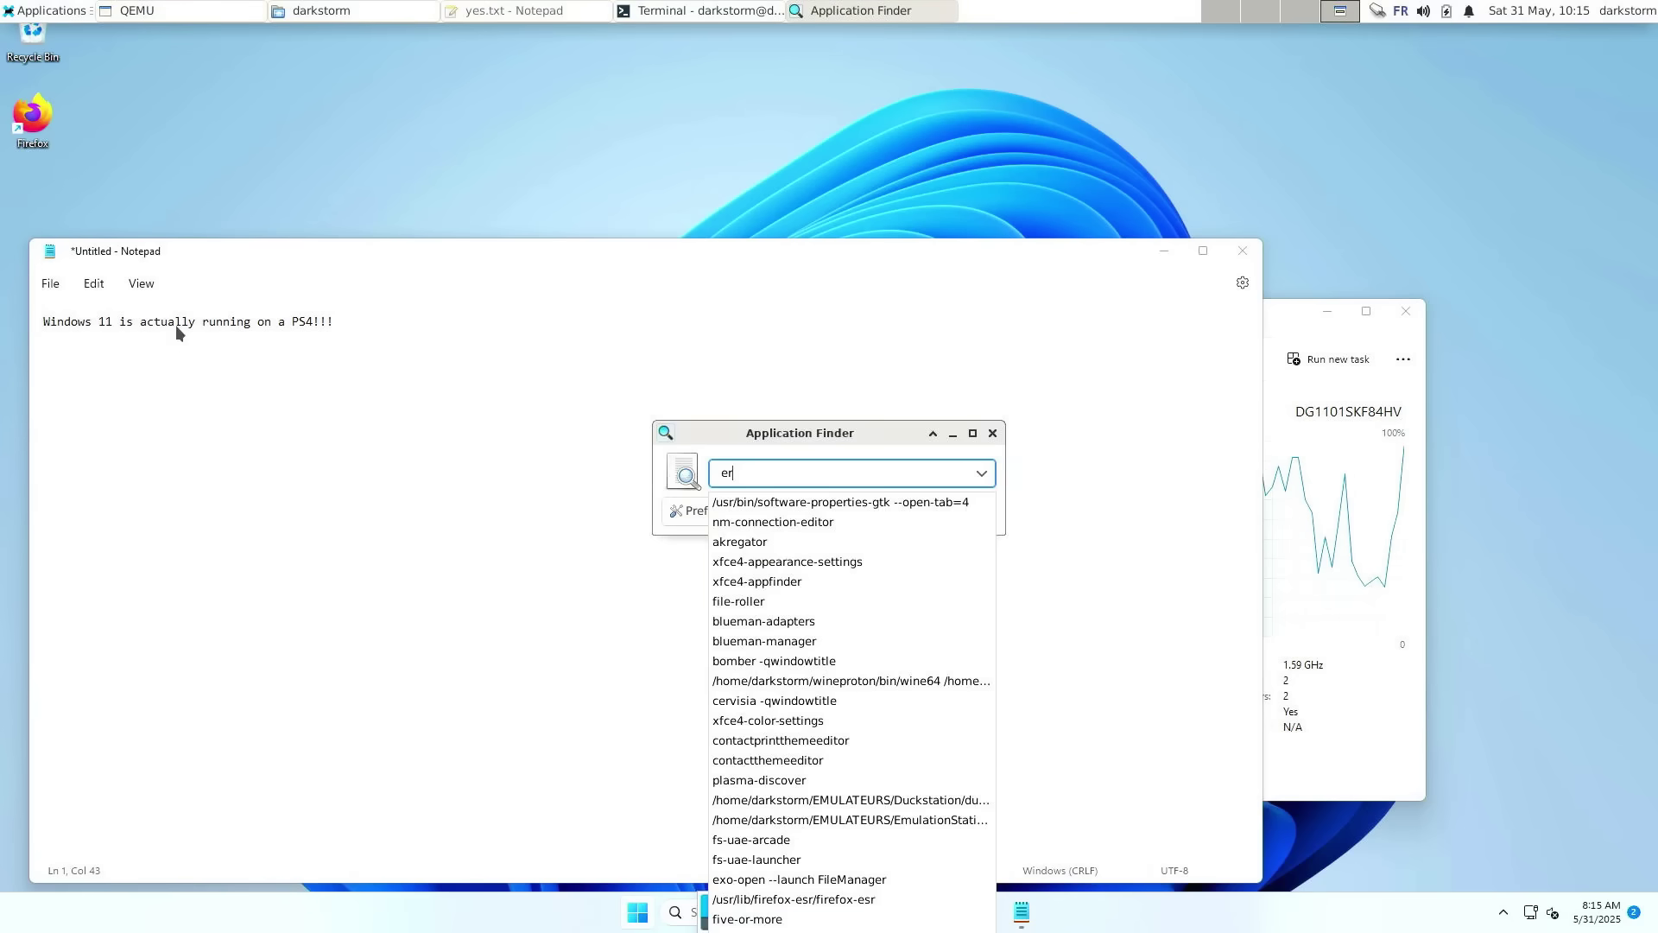
left_click(992, 434)
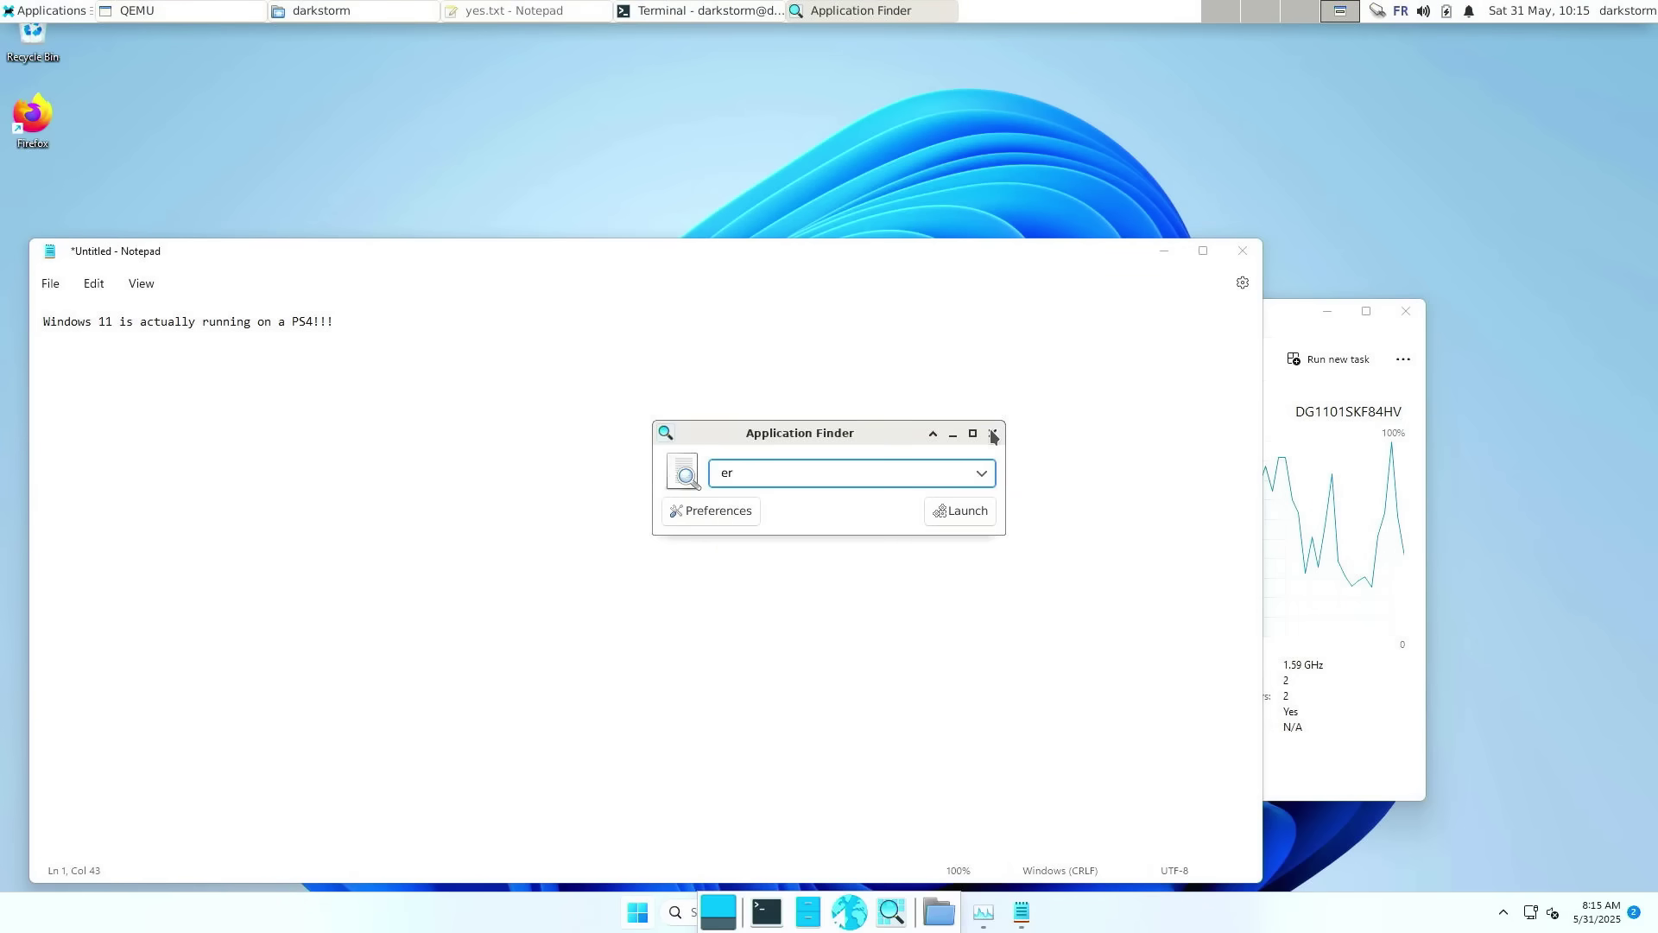
left_click(992, 435)
Search Windows for winver from the Start menu and dismiss the search
key("super")
type("winv")
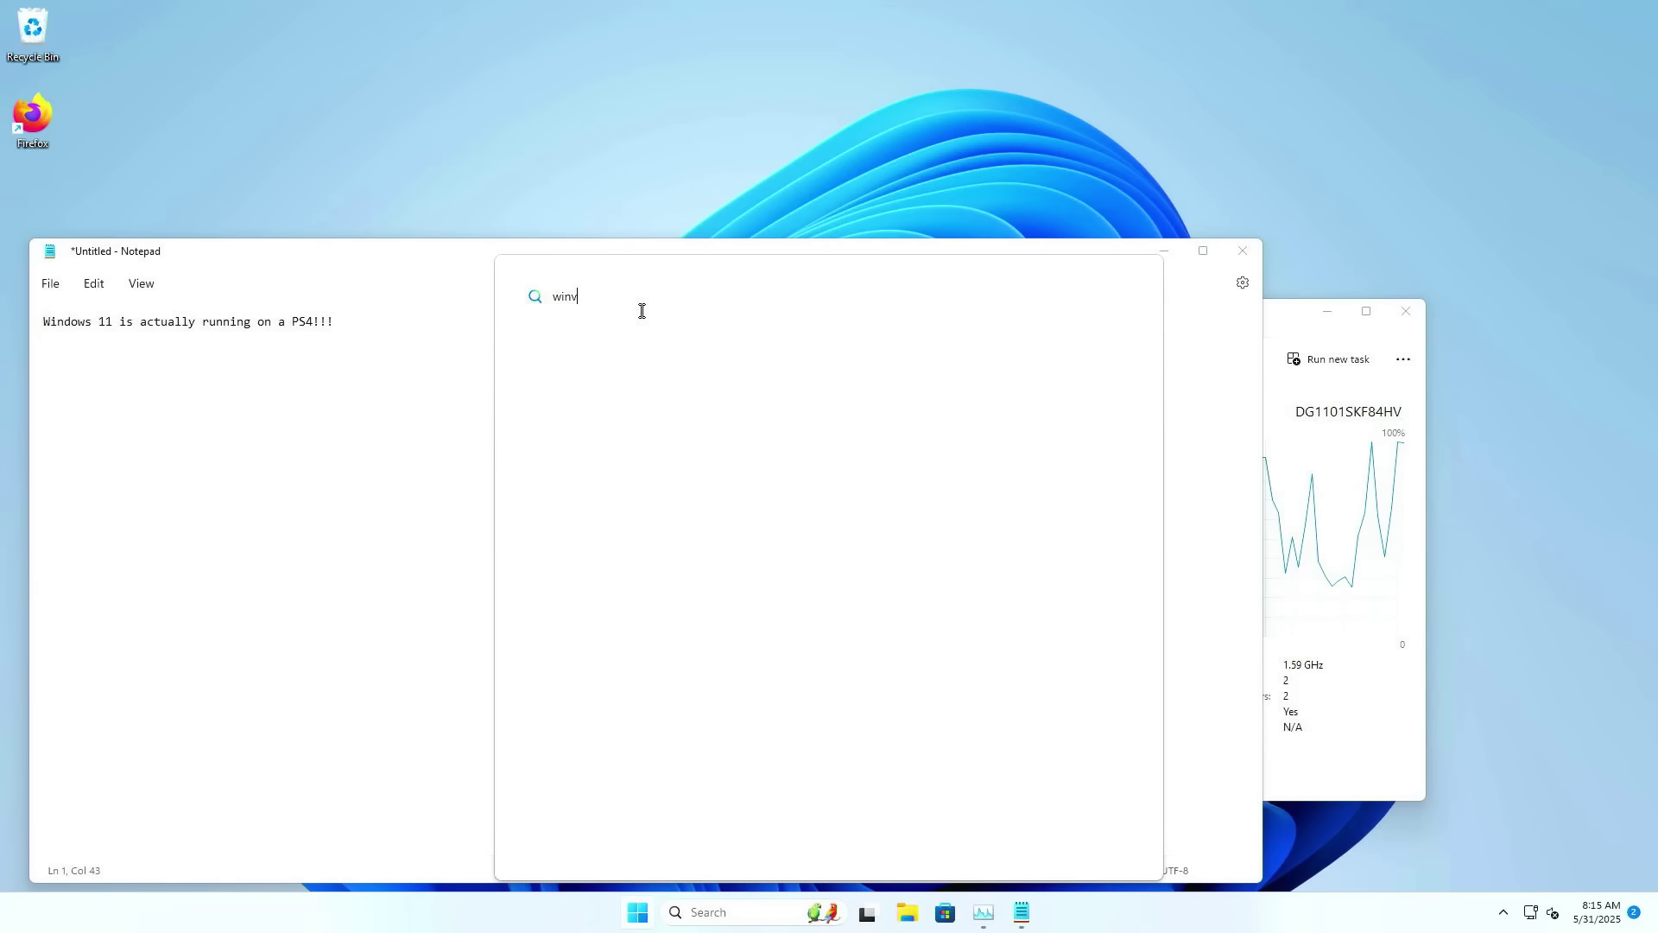
type("er")
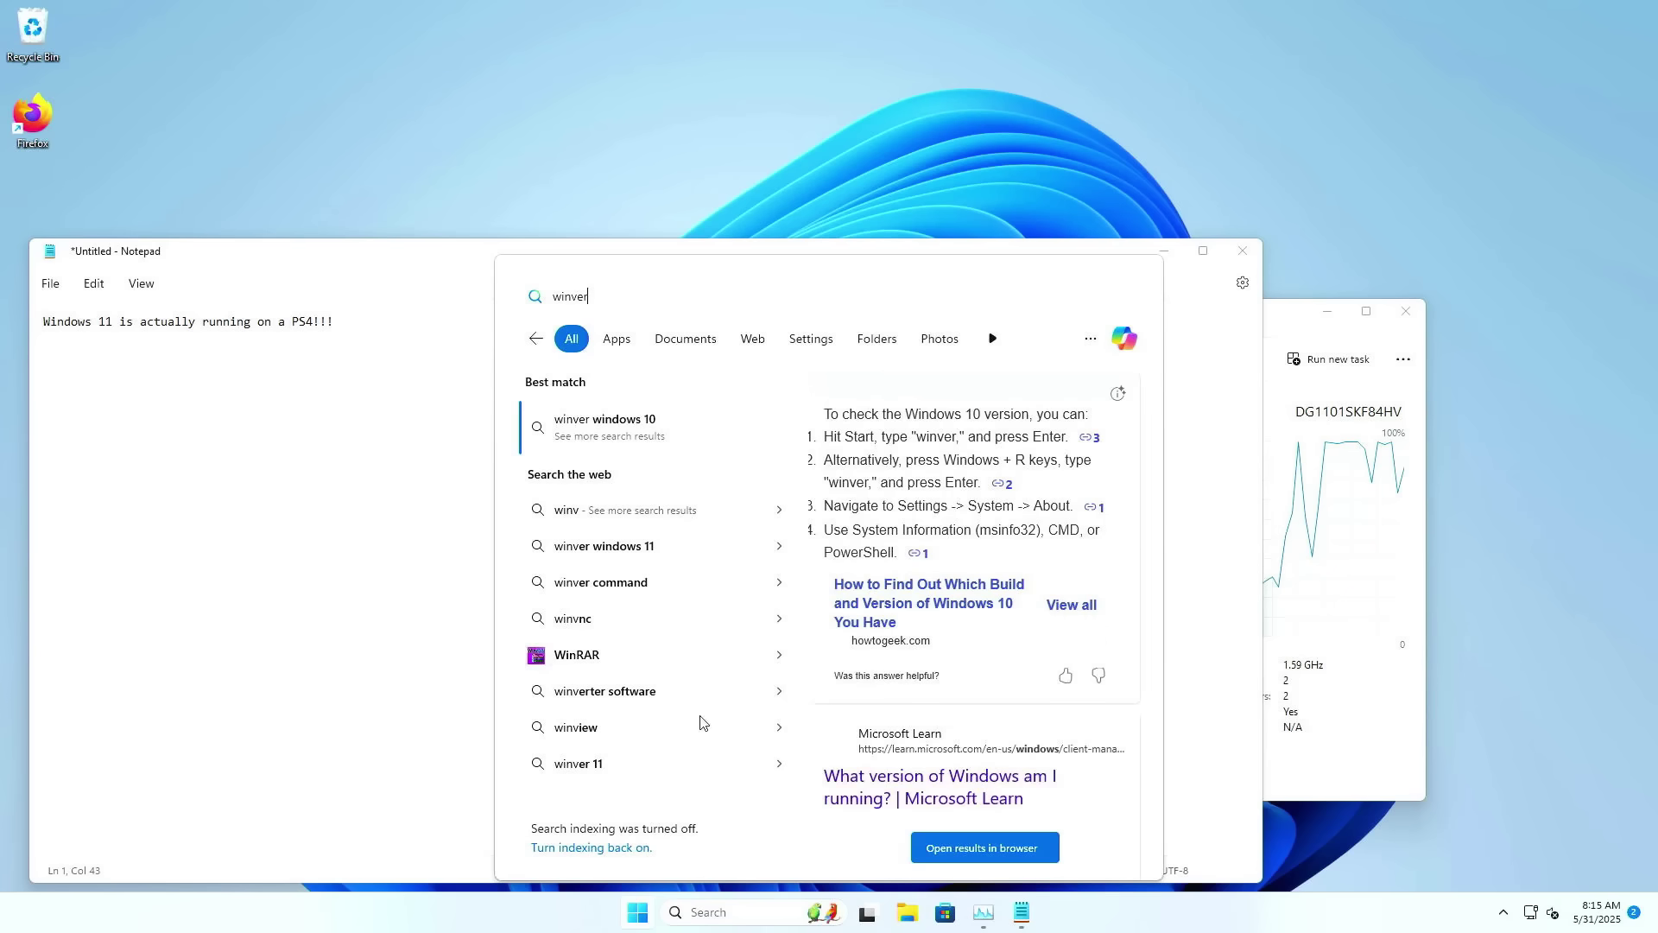
left_click(649, 914)
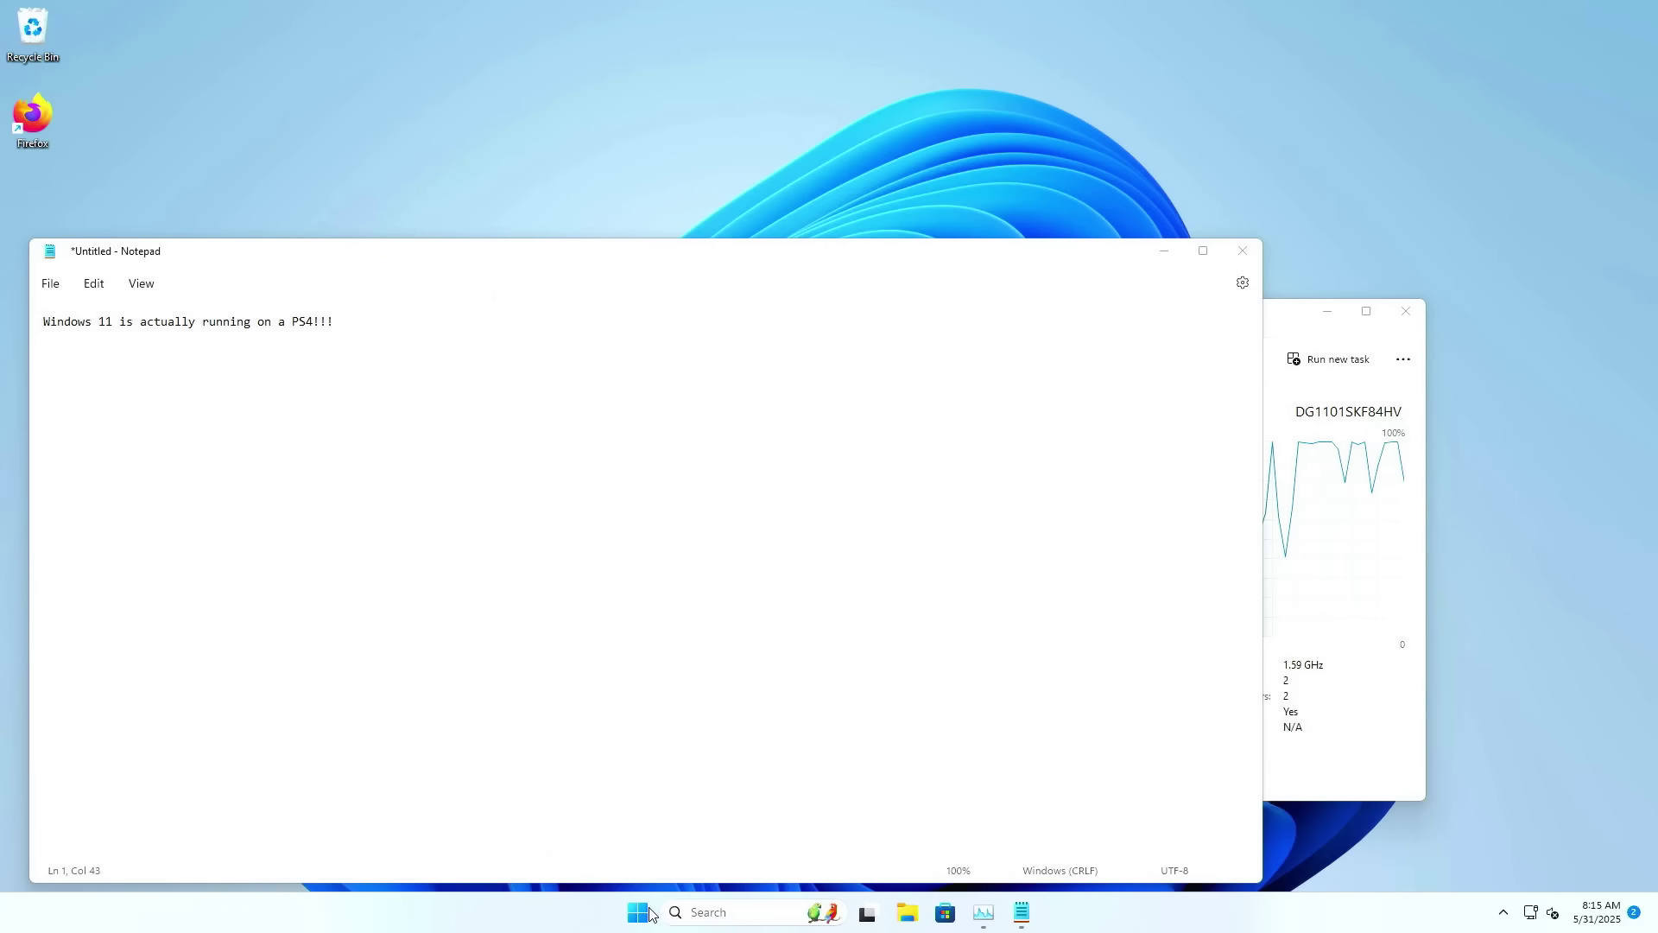
Run winver as a new task from Task Manager to display the Windows version information
left_click(1343, 398)
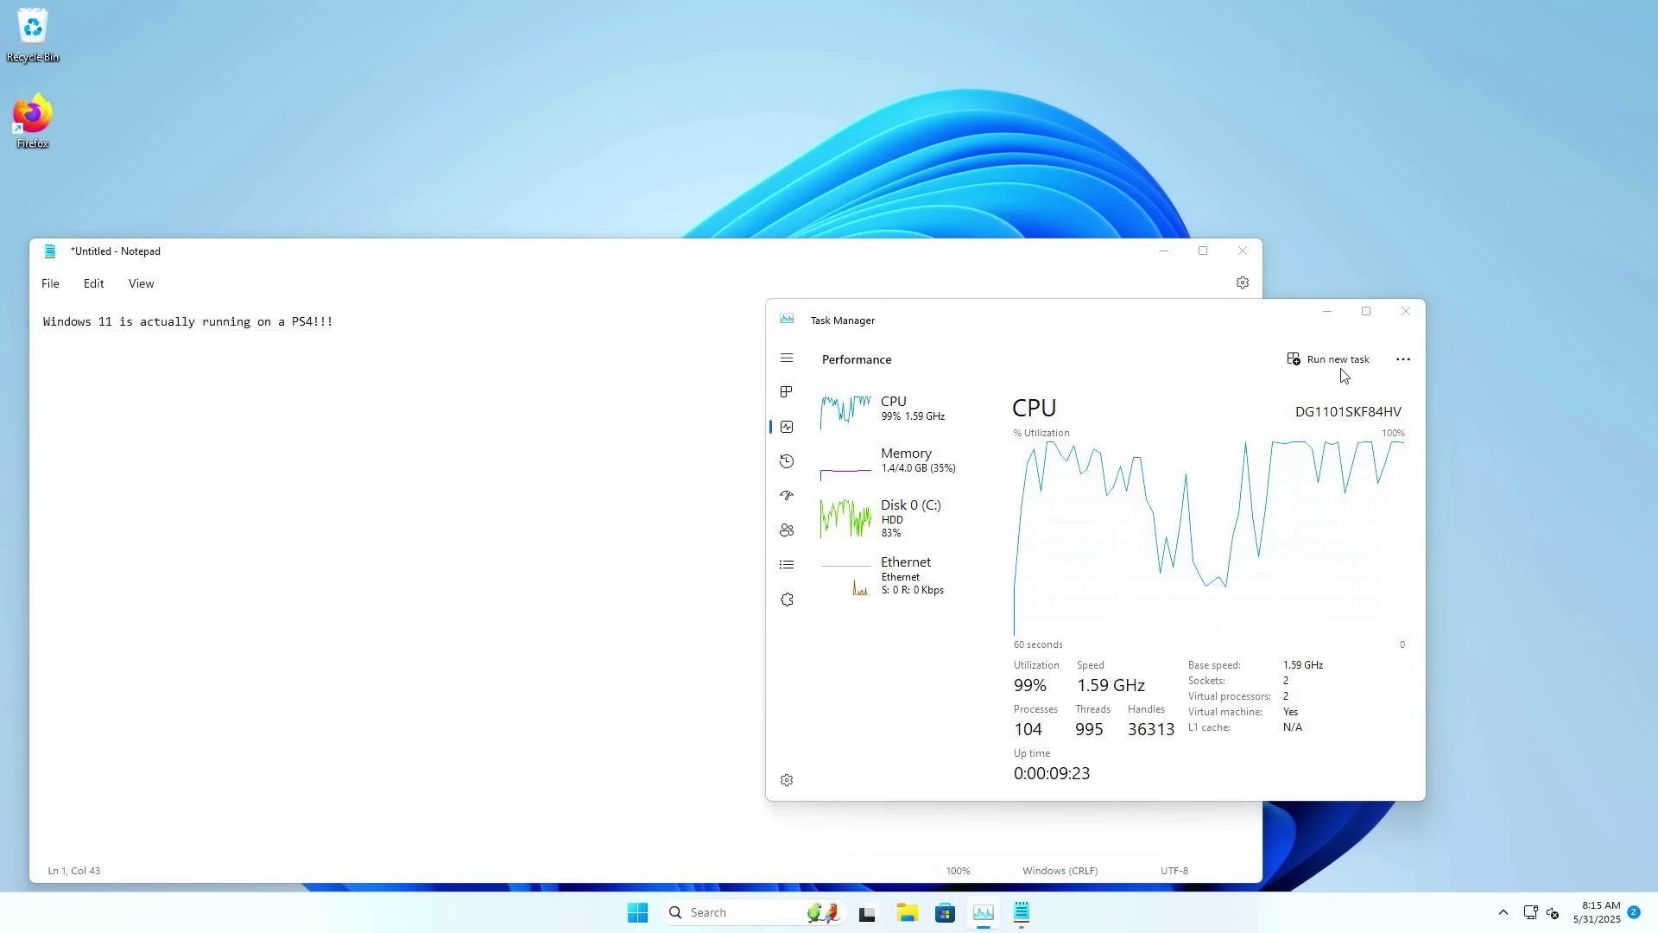
left_click(1341, 373)
type("winver")
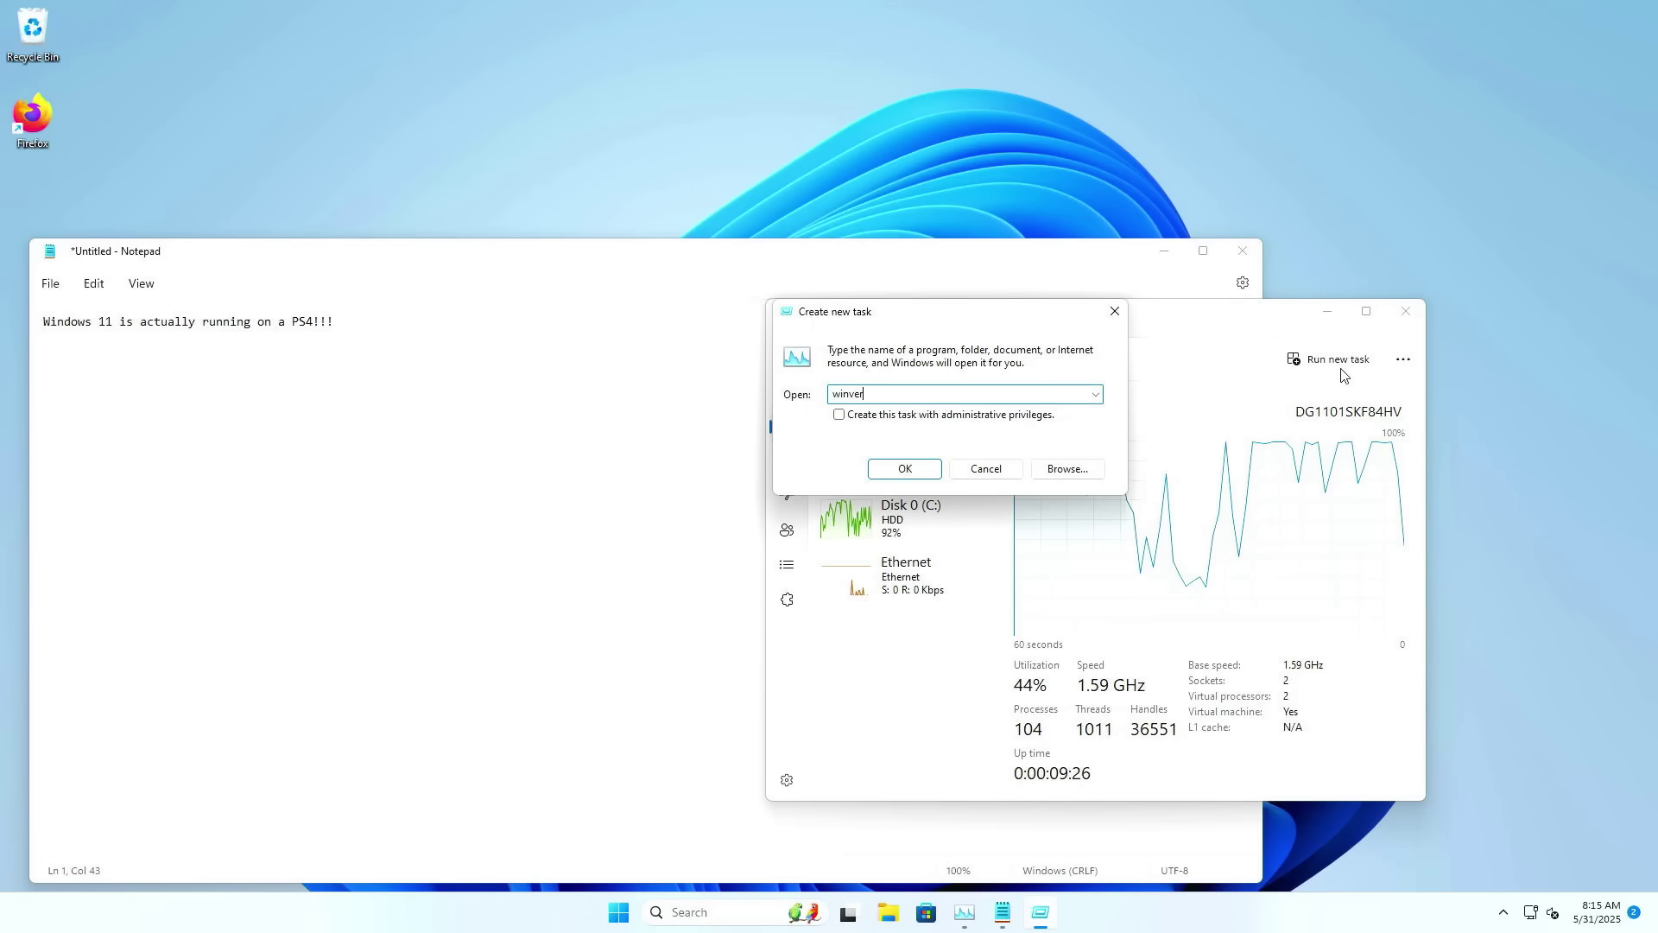
key("Return")
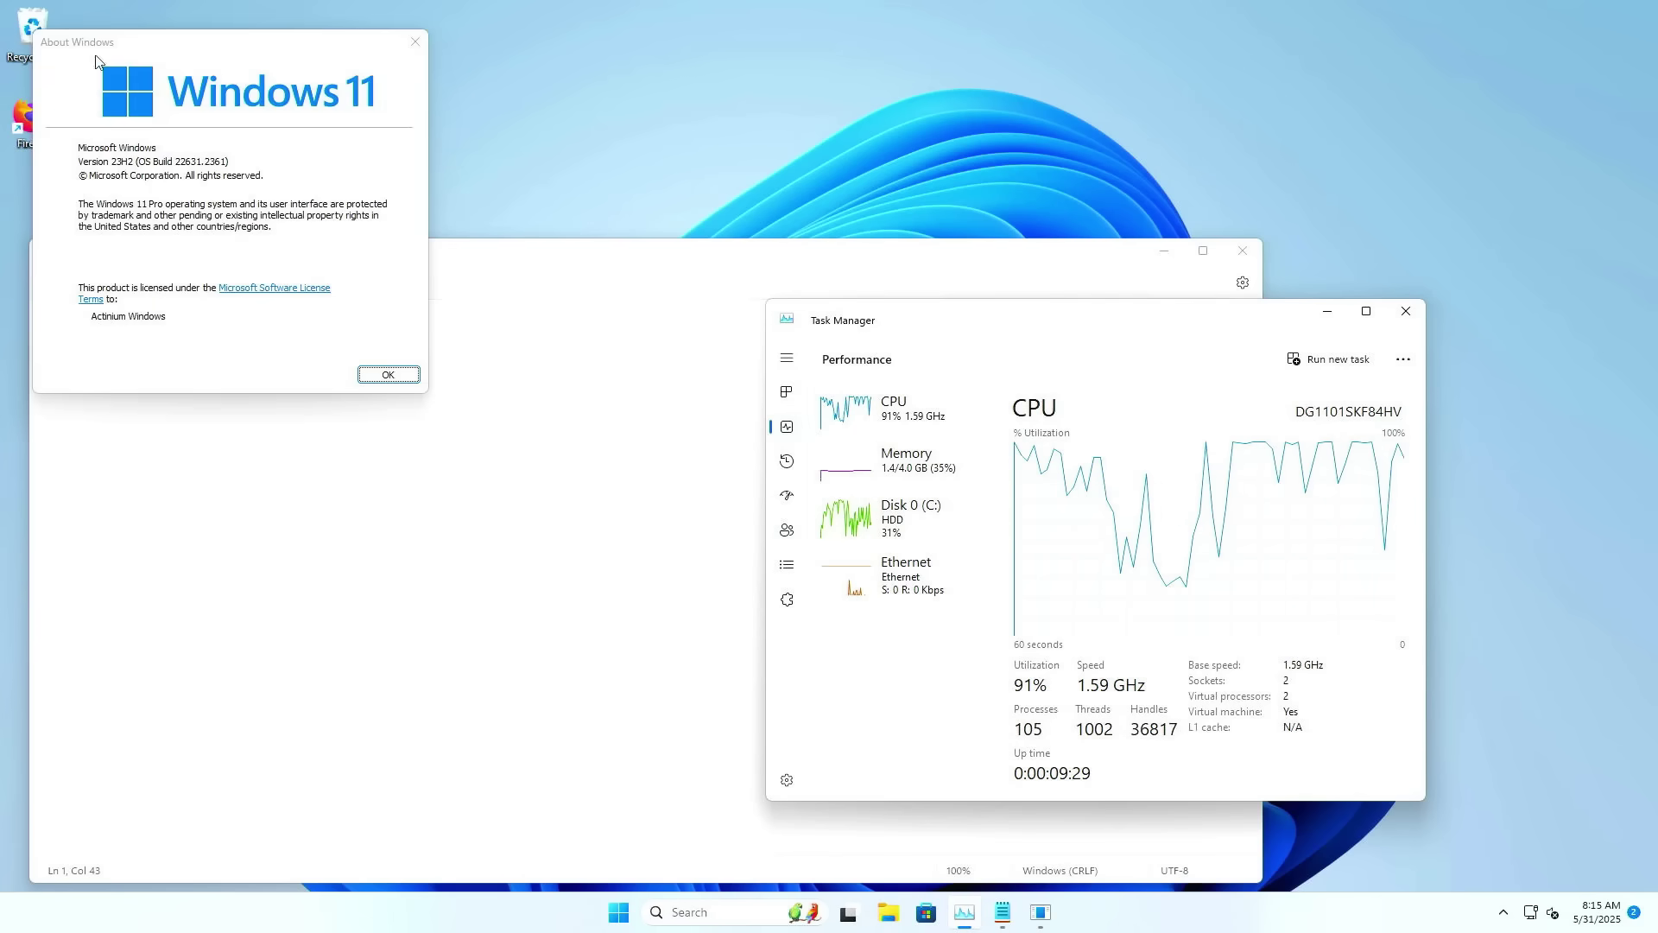
Move About Windows clear of Notepad and append "Well that's the end of this video, i'll see you in the next one. Cya!" to the note
left_click_drag(203, 42, 1352, 30)
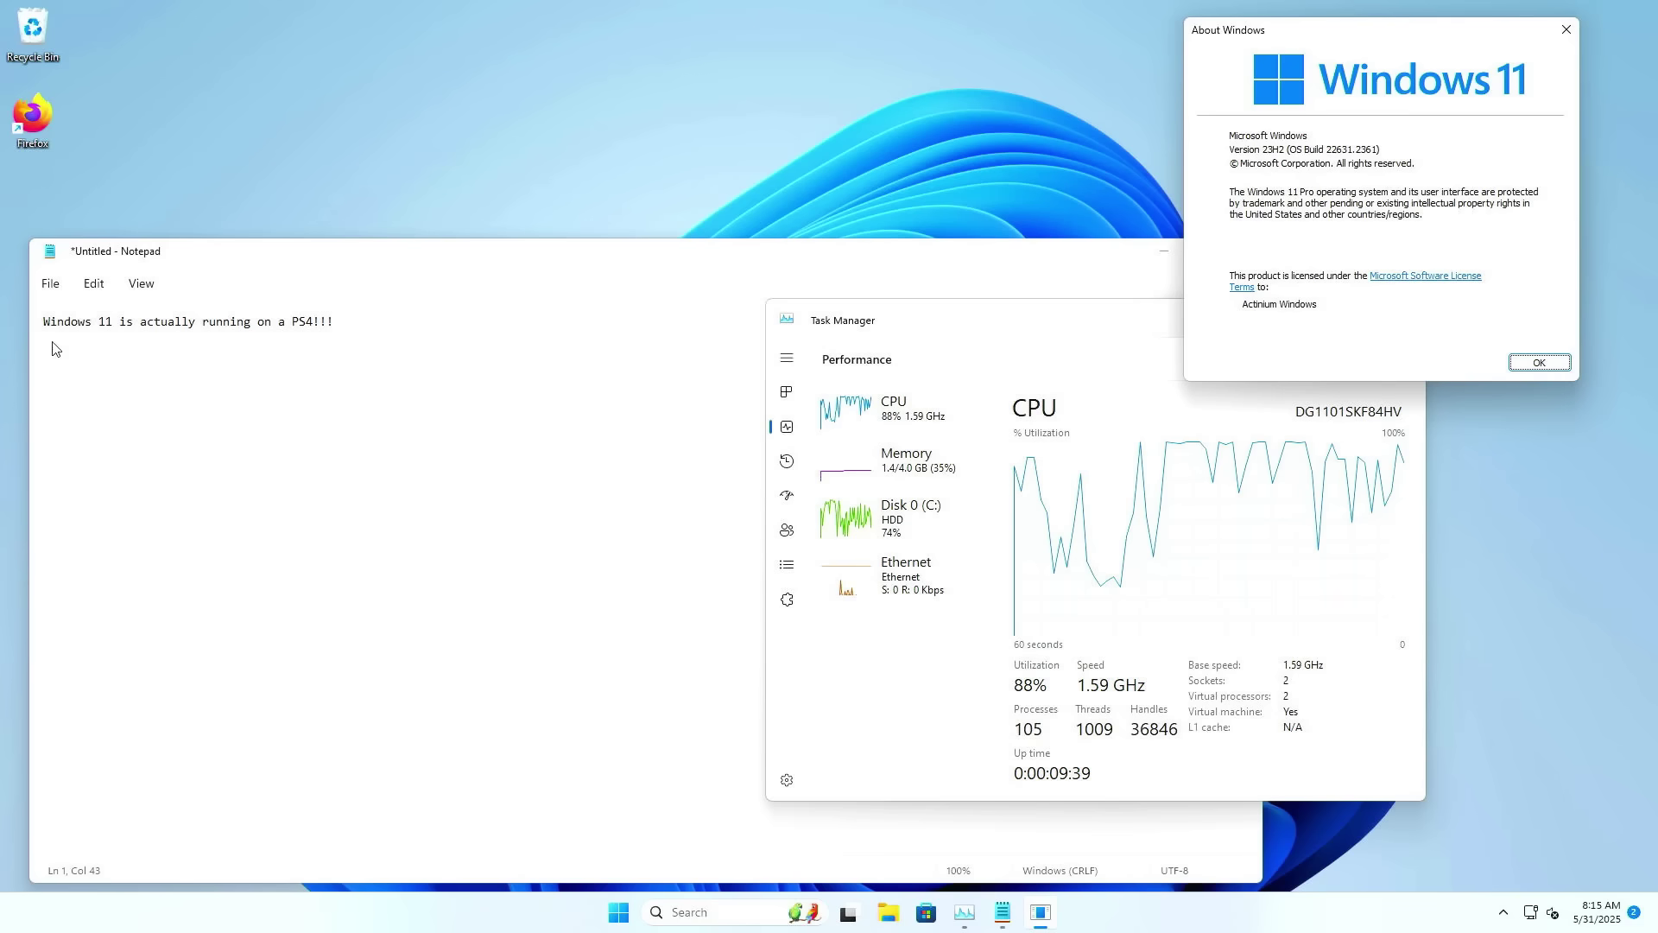
left_click(479, 406)
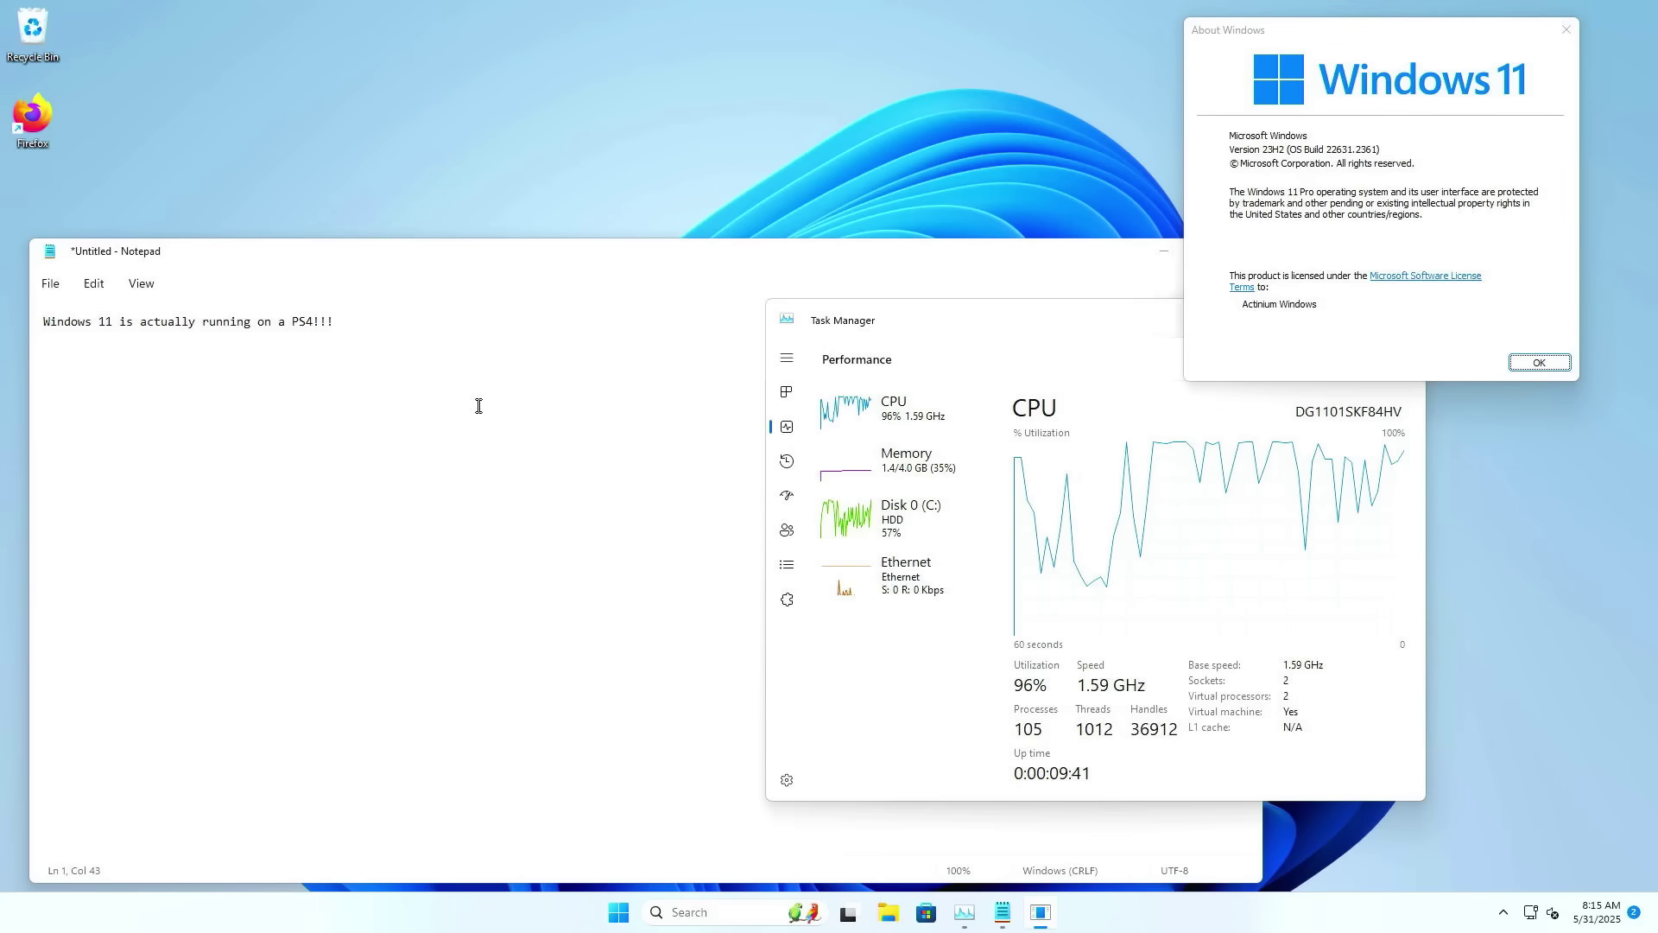
type("Well ")
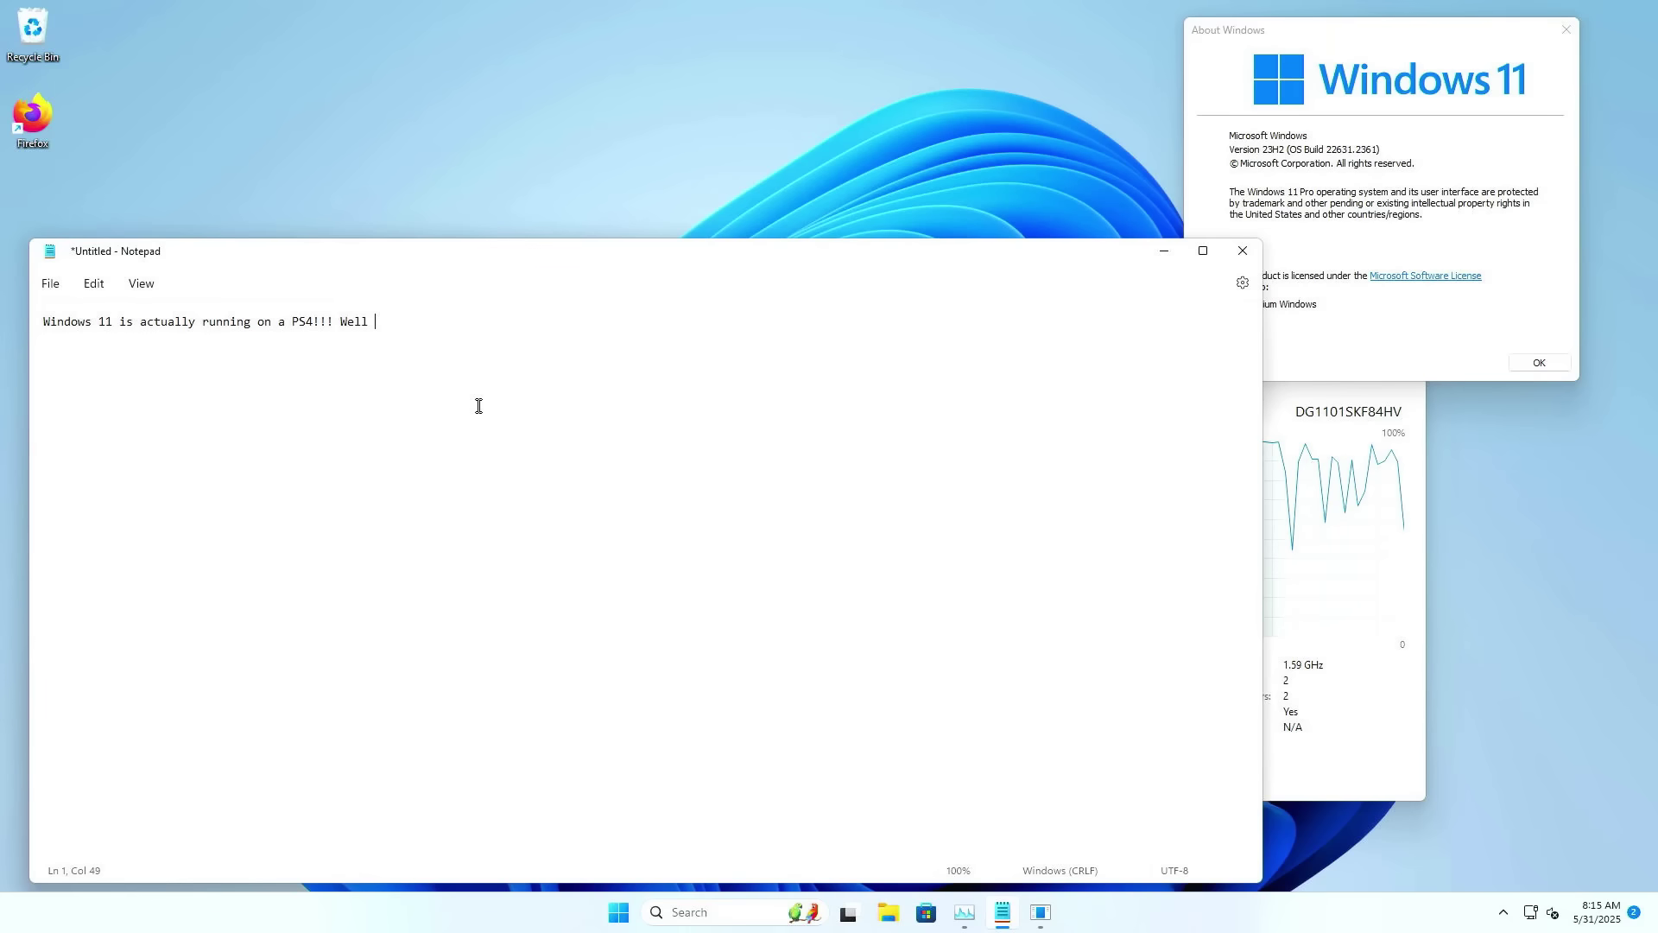
type("that's thj e")
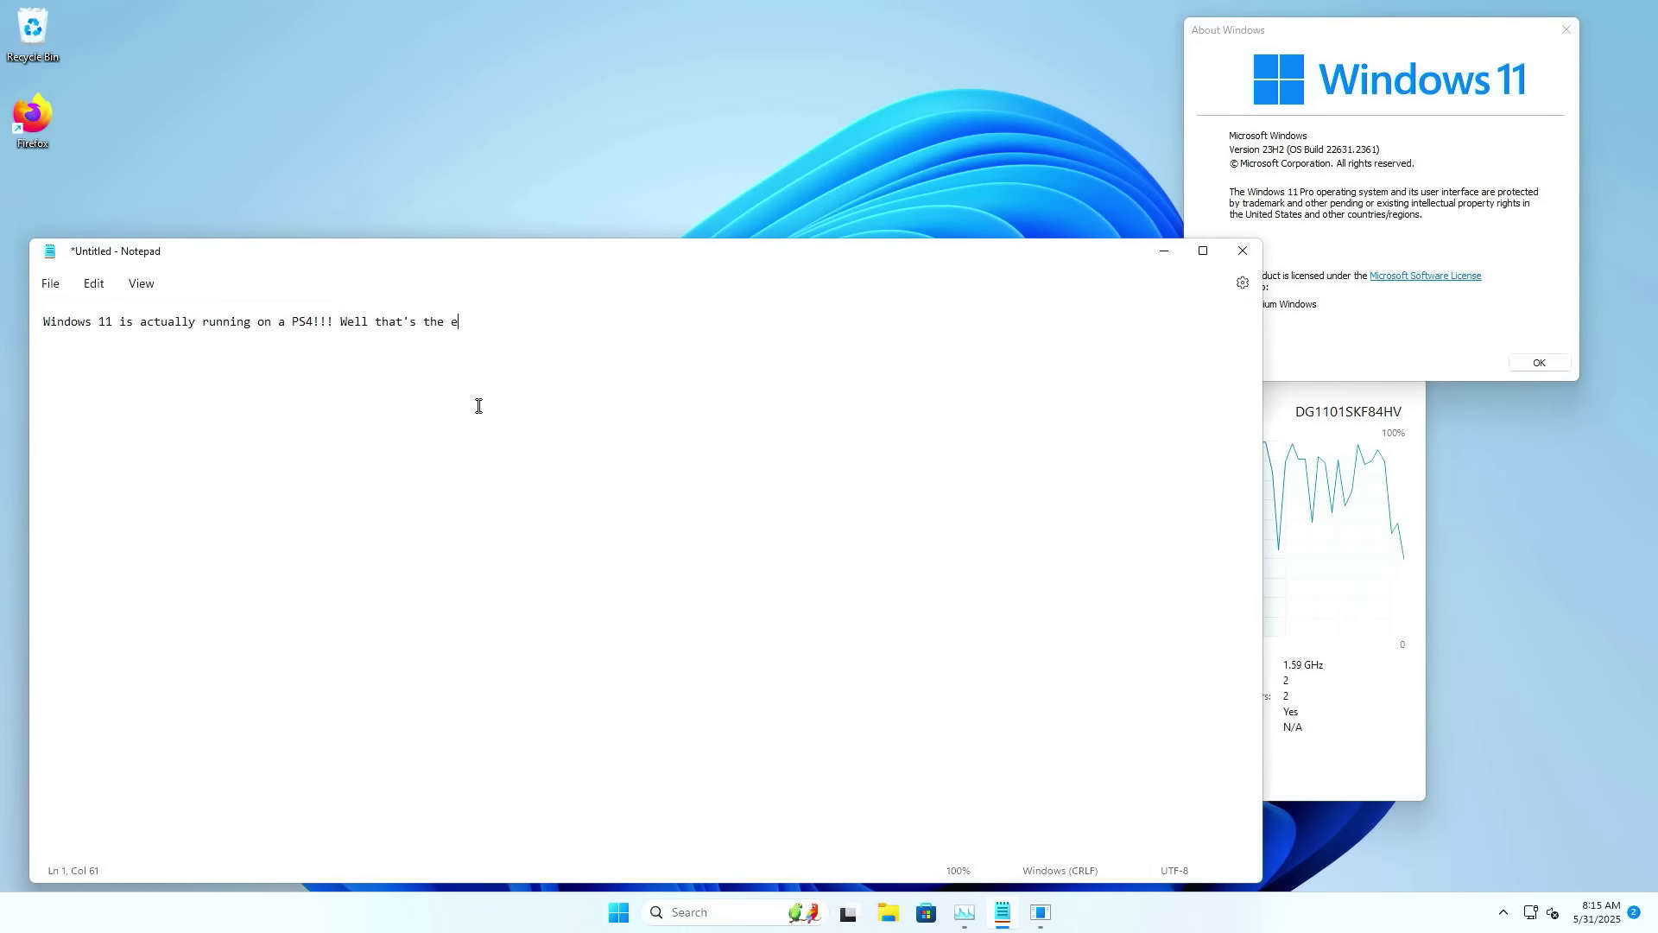
type("ne this v")
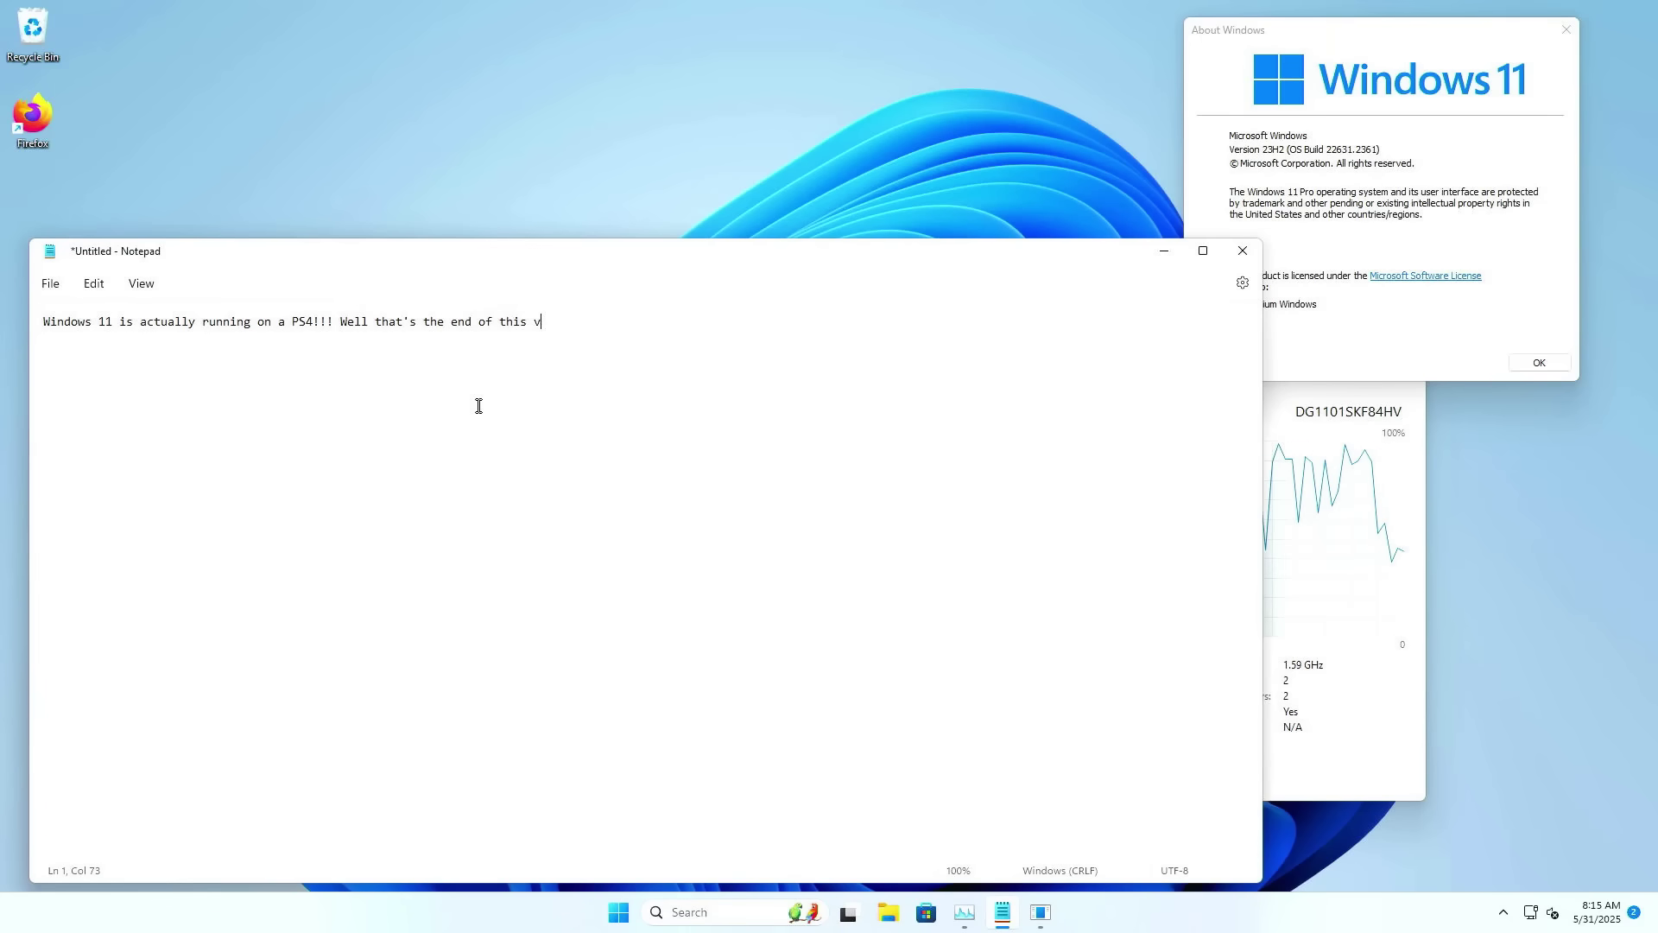
type("ideo, ill ")
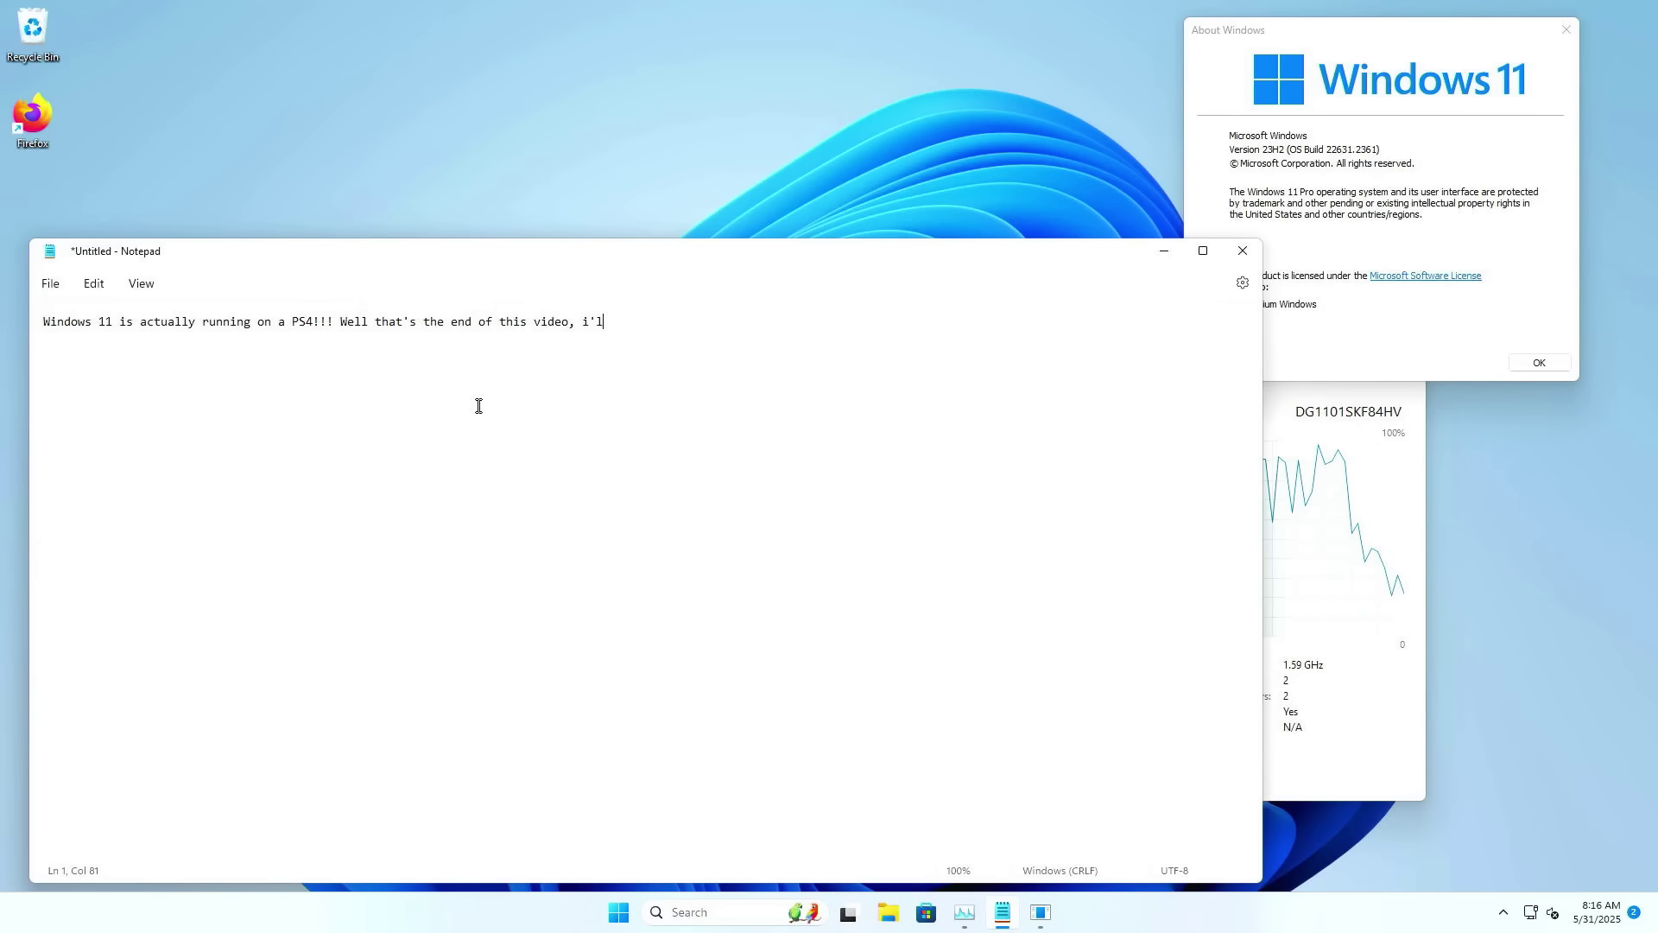
type("l see you in the")
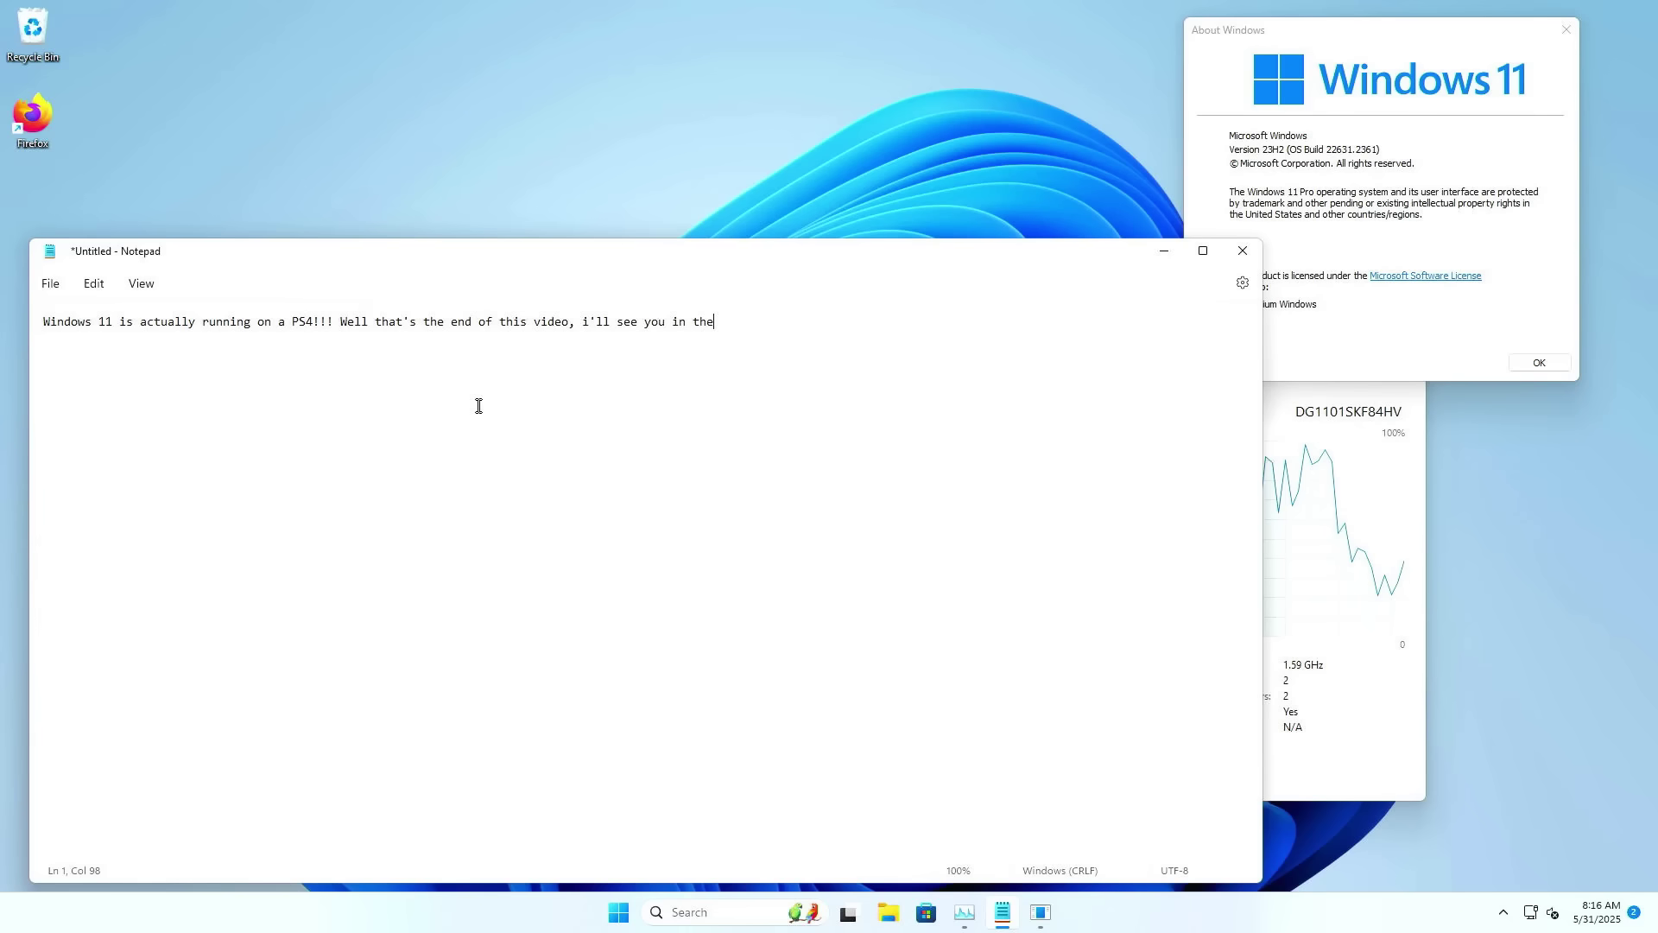
type(" next one")
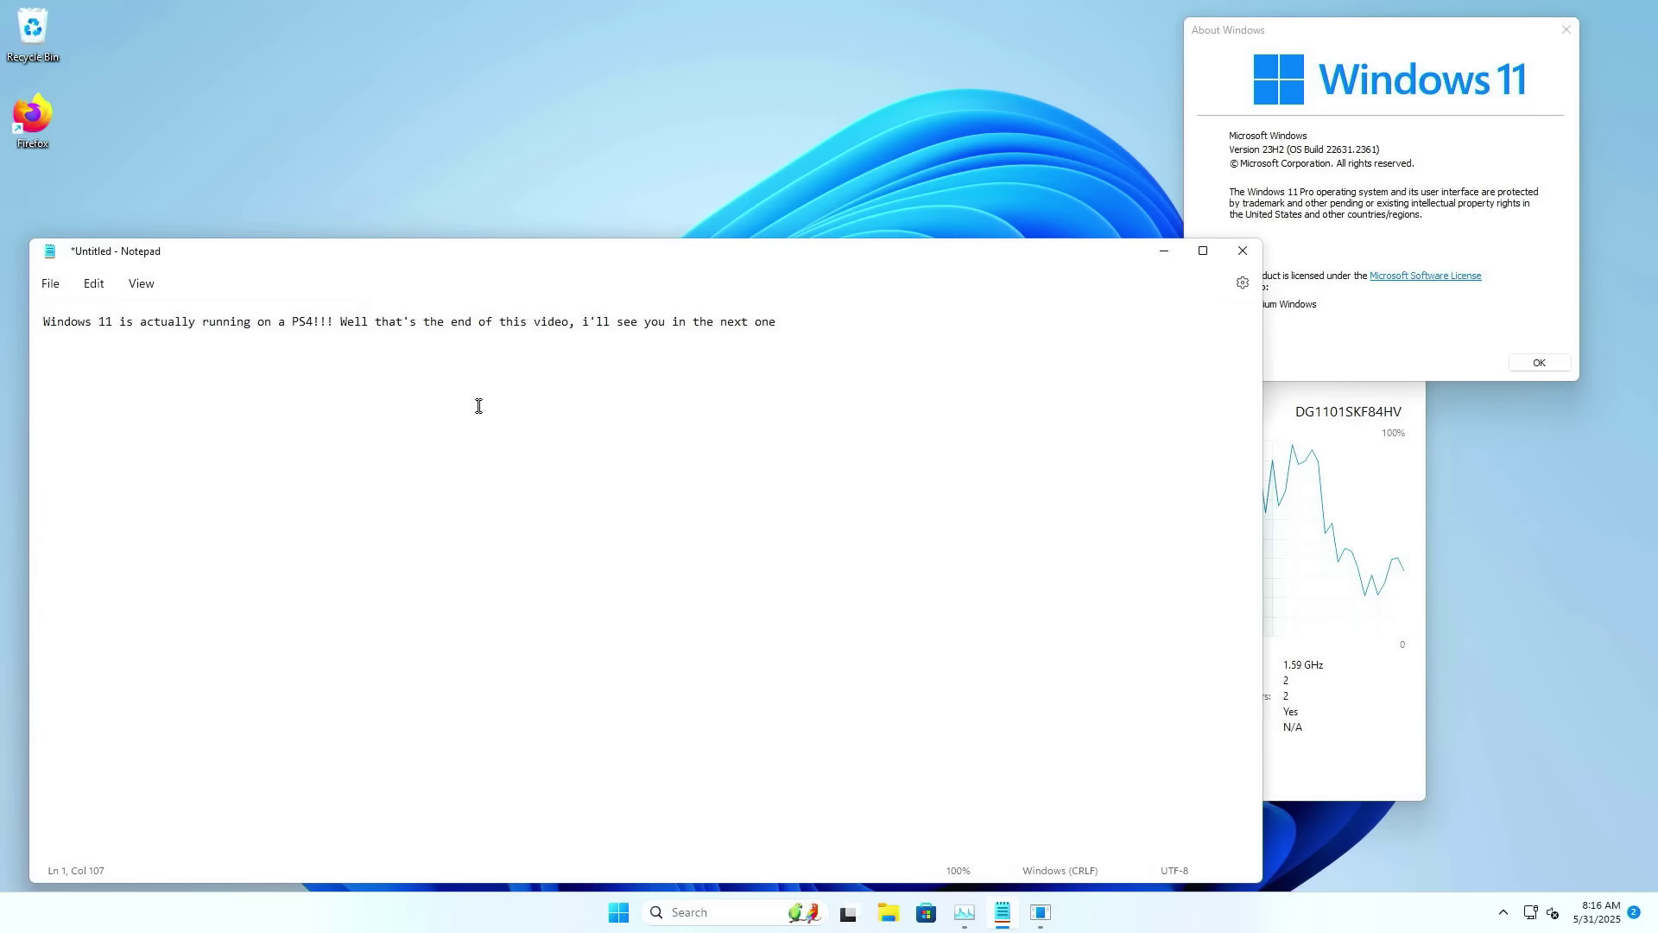
type(". CYa")
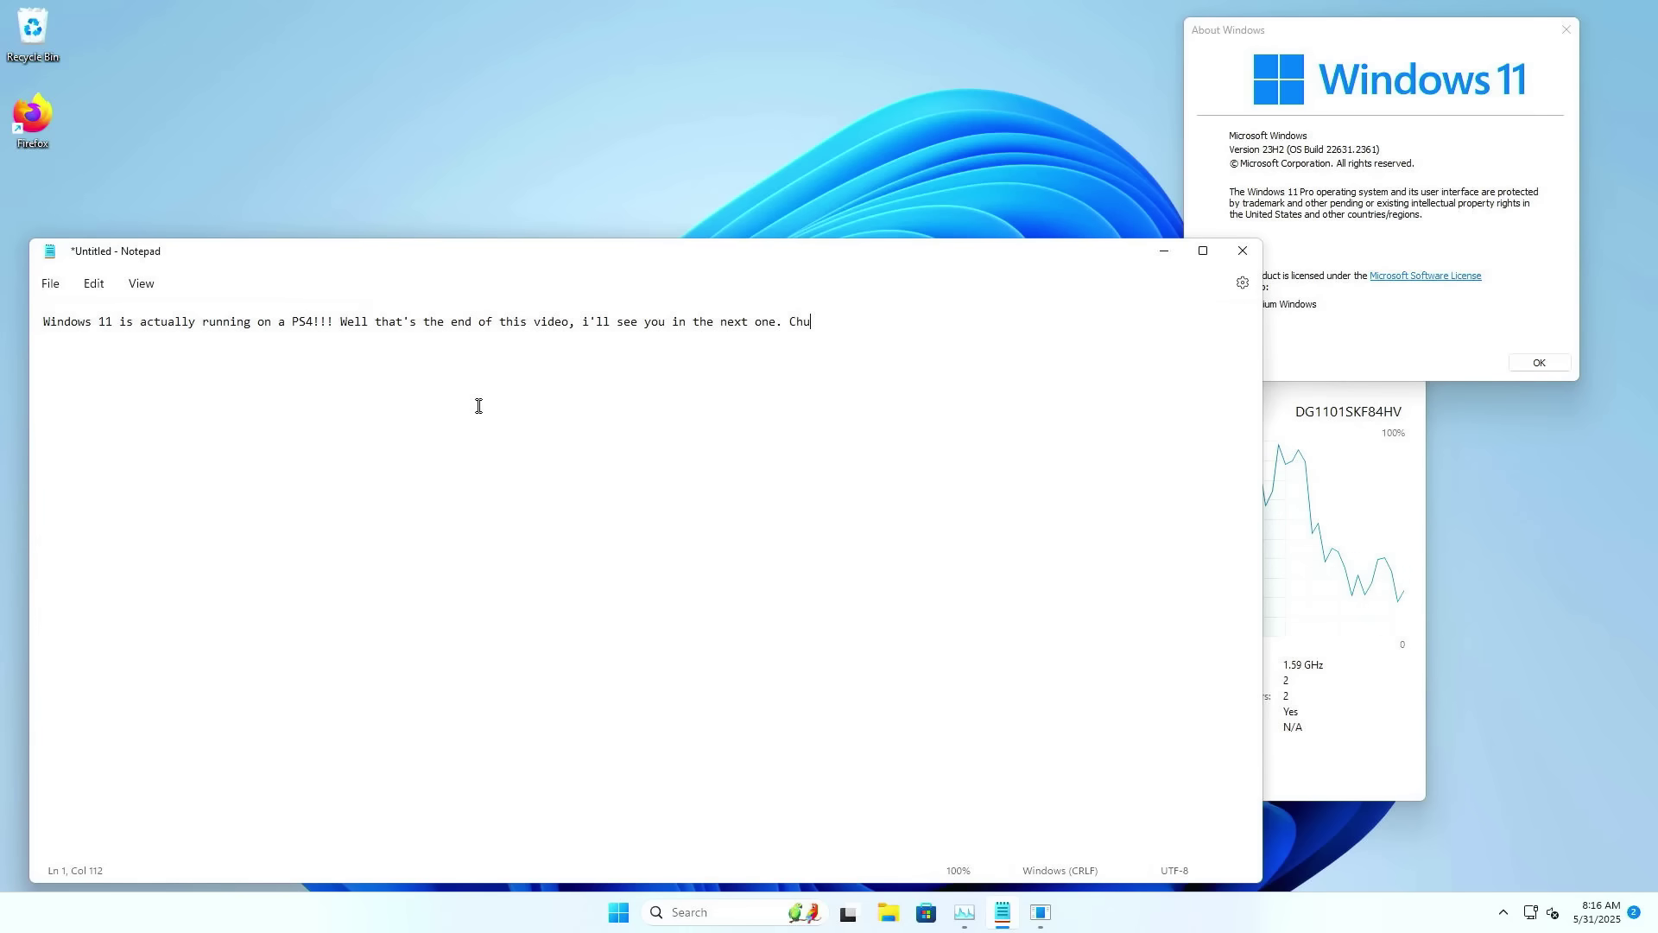
key("BackSpace")
key("BackSpace")
key("BackSpace")
type("ya!")
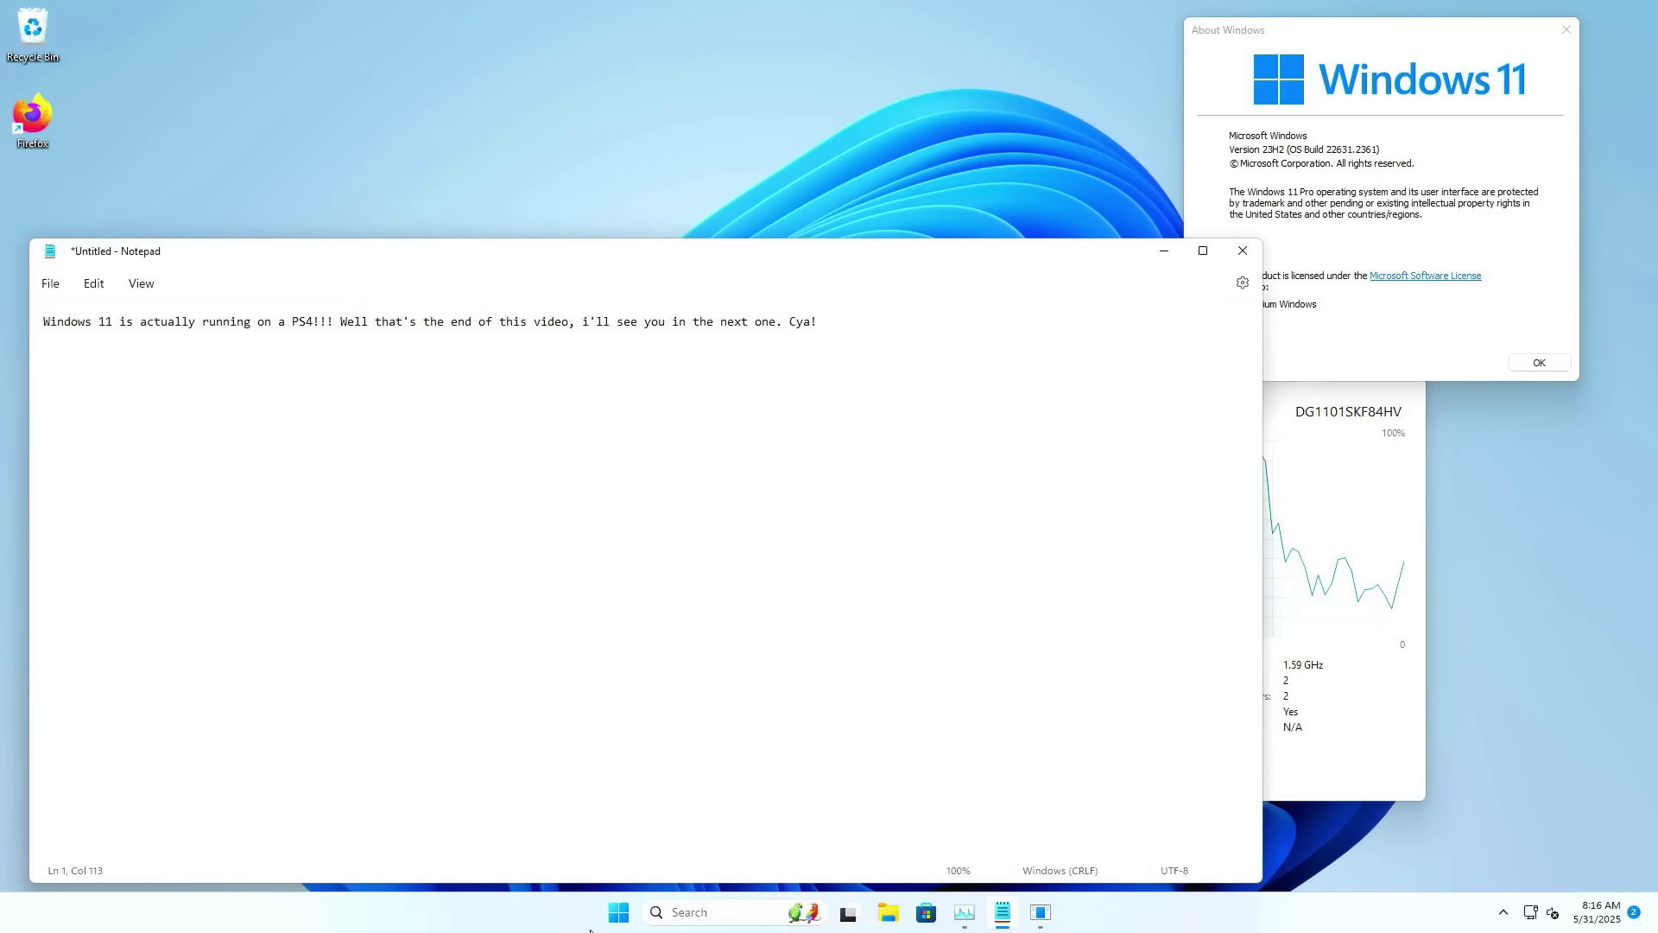
Open the Start menu
left_click(618, 913)
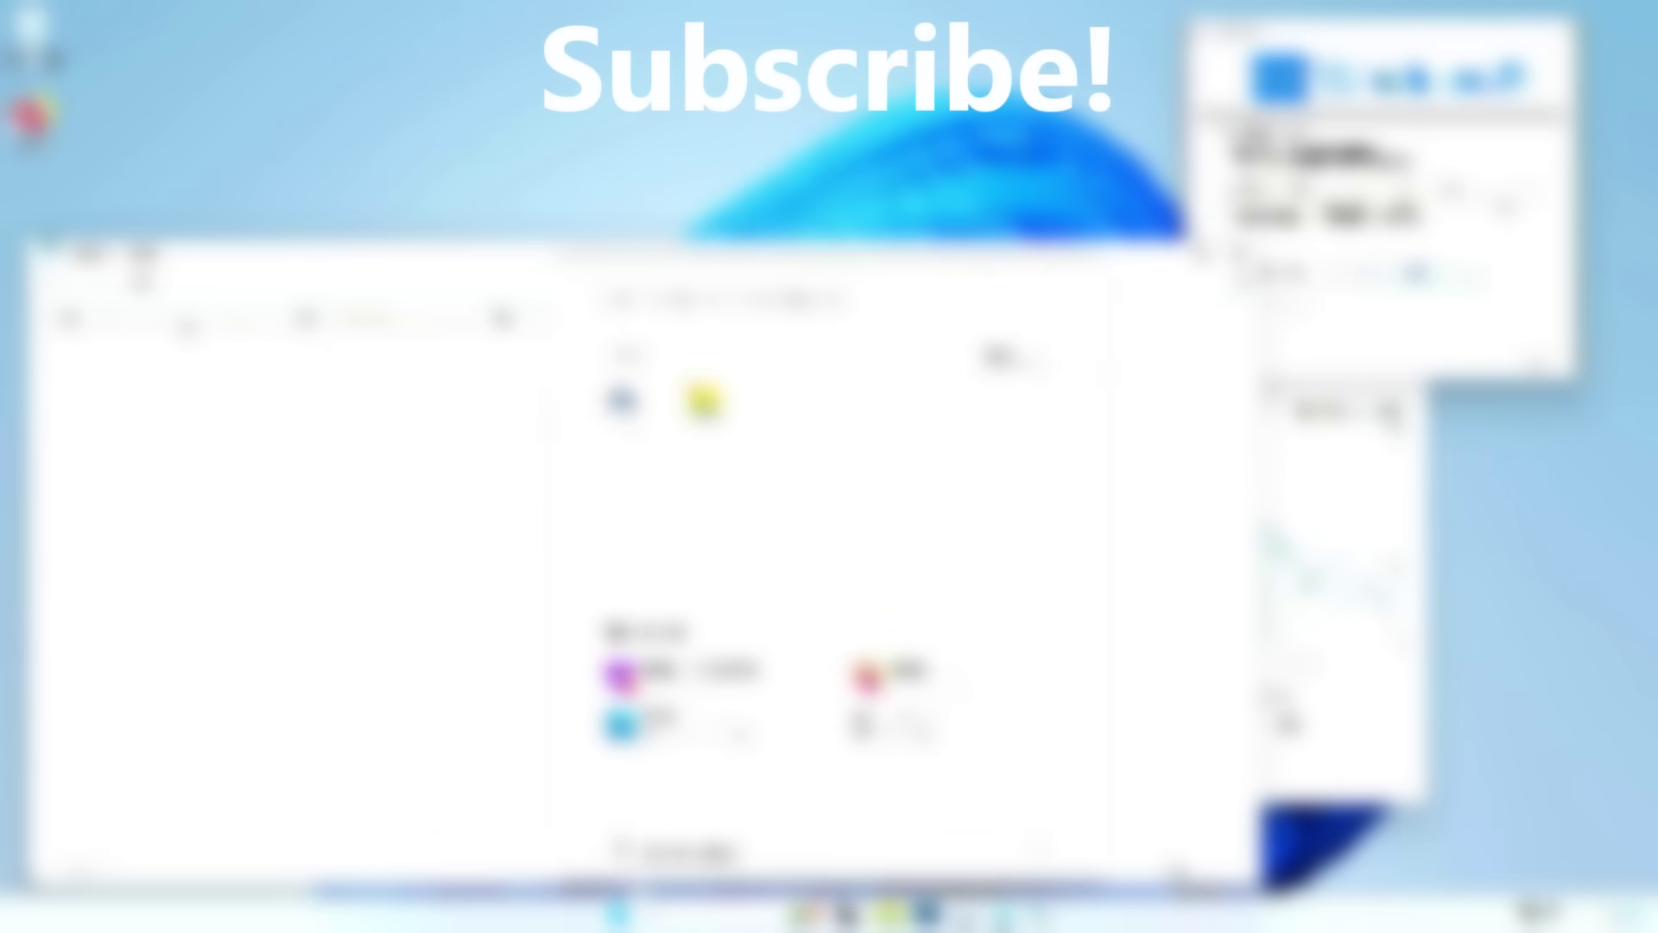